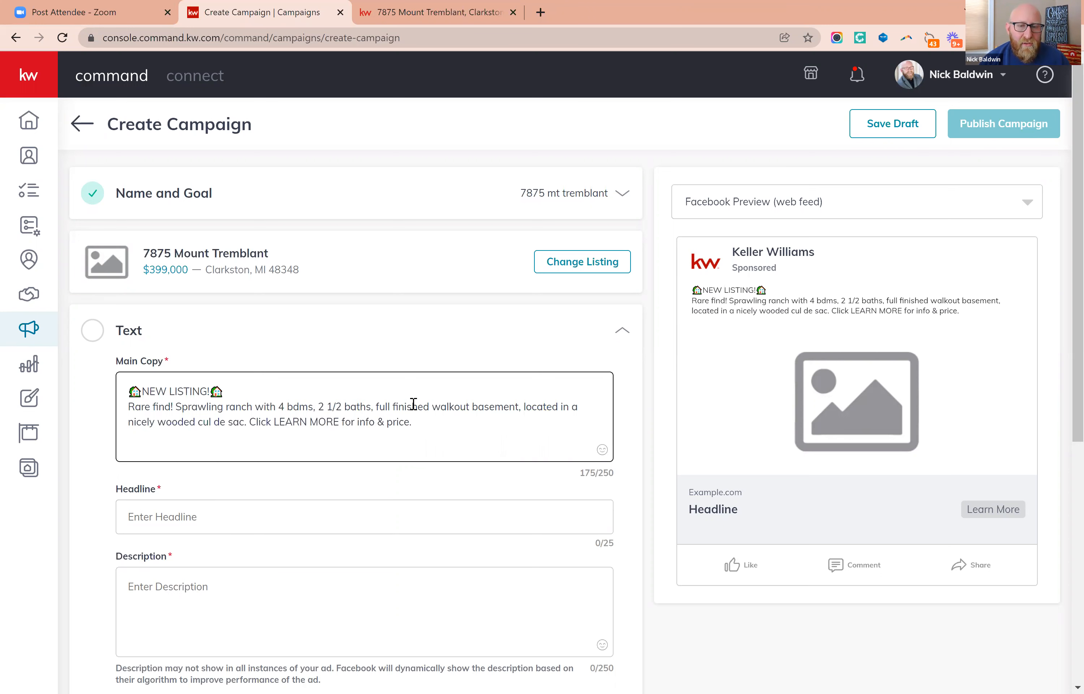
Copy the "NEW LISTING!" line with its house emojis from the main copy into the ad's headline.
{"action": "left_click", "coordinate": [192, 519]}
{"action": "triple_click", "coordinate": [205, 396]}
{"action": "right_click", "coordinate": [205, 395]}
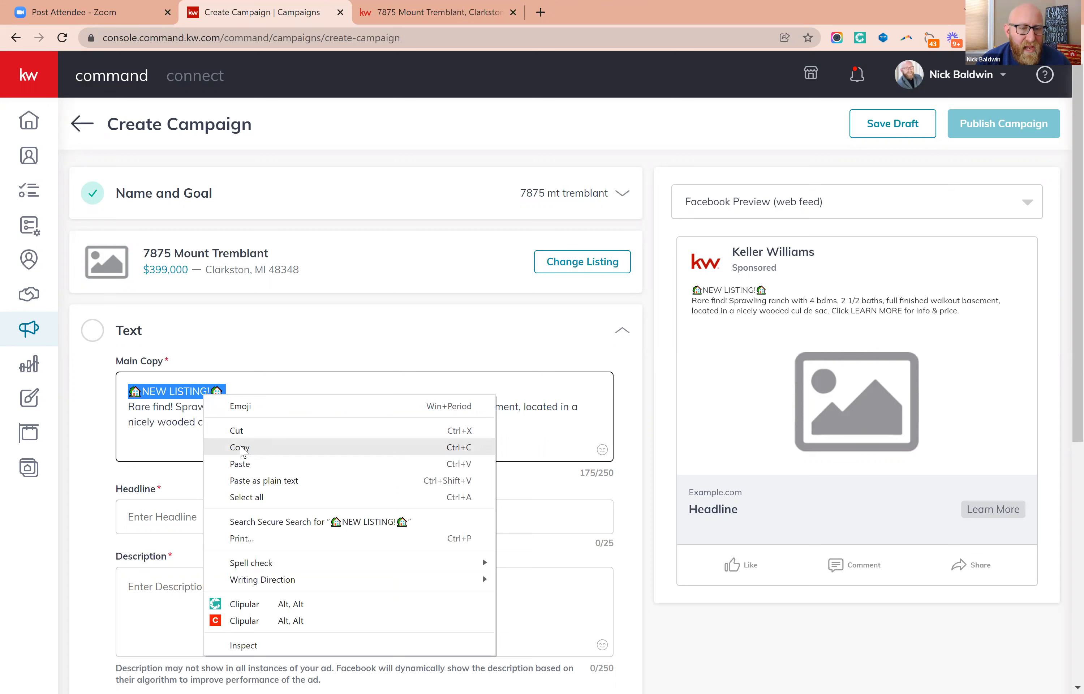
{"action": "left_click", "coordinate": [240, 449]}
{"action": "left_click", "coordinate": [162, 514]}
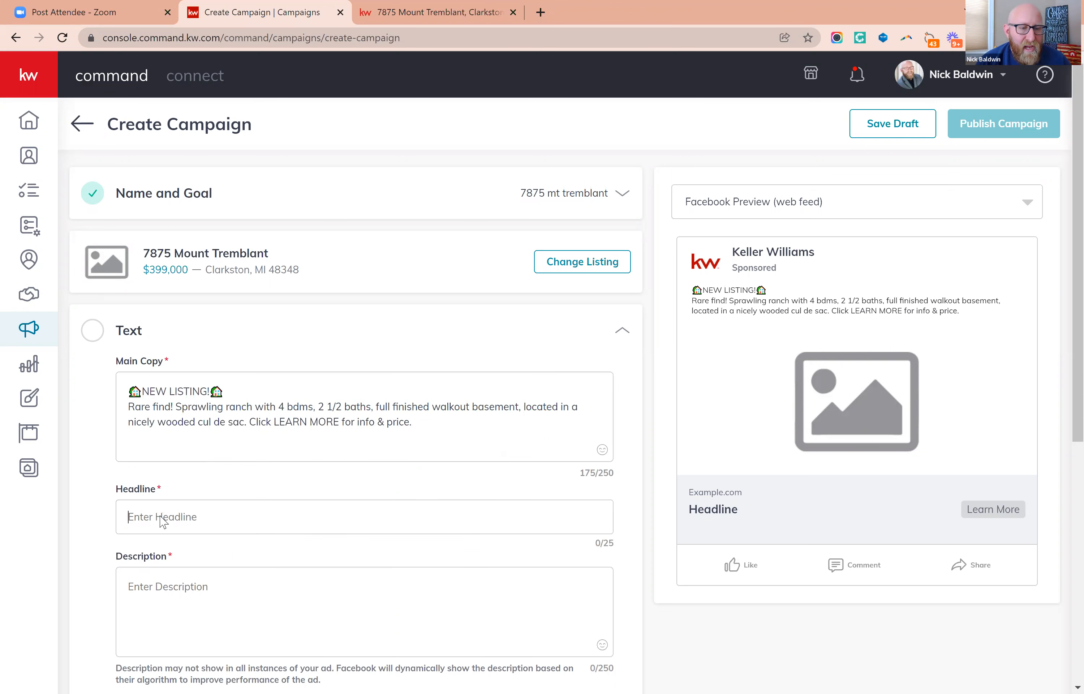
{"action": "right_click", "coordinate": [162, 514]}
{"action": "left_click", "coordinate": [203, 401]}
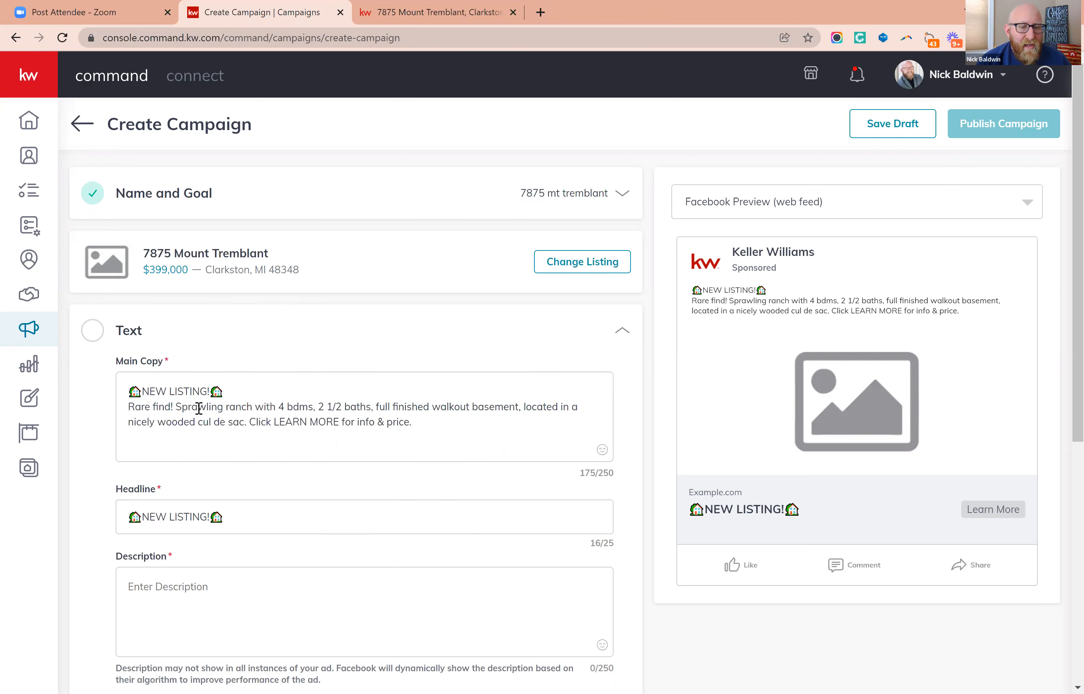
Copy "Click LEARN MORE for info & price." from the main copy into the description and save the text section.
{"action": "left_click_drag", "start_coordinate": [251, 422], "coordinate": [411, 422]}
{"action": "right_click", "coordinate": [381, 424]}
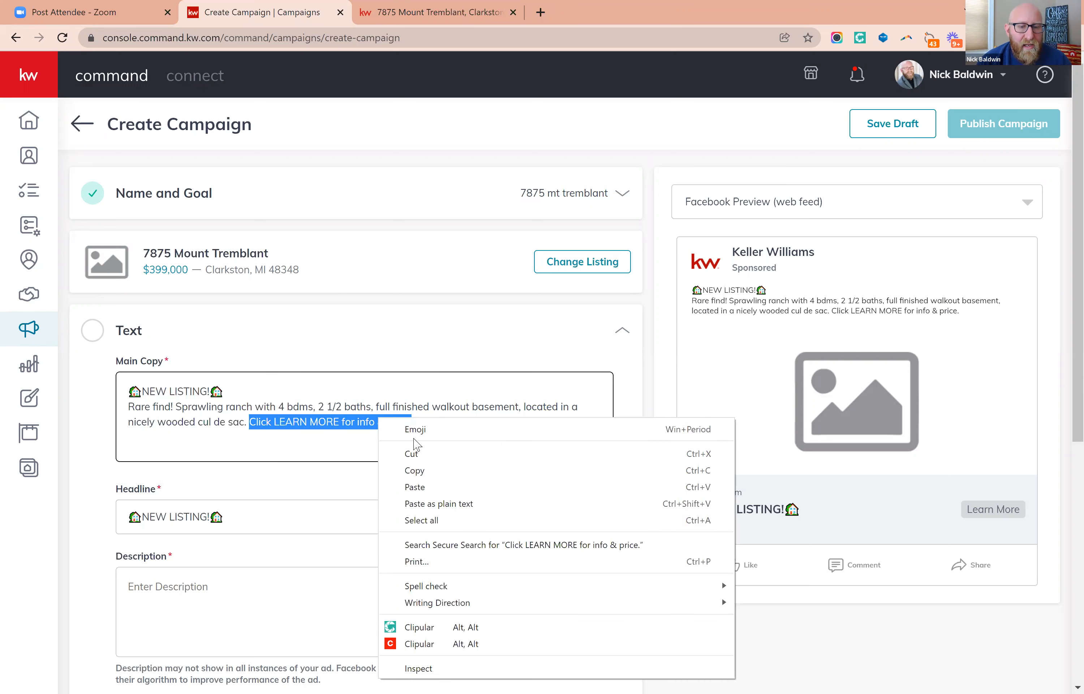
{"action": "left_click", "coordinate": [414, 470]}
{"action": "left_click", "coordinate": [152, 587]}
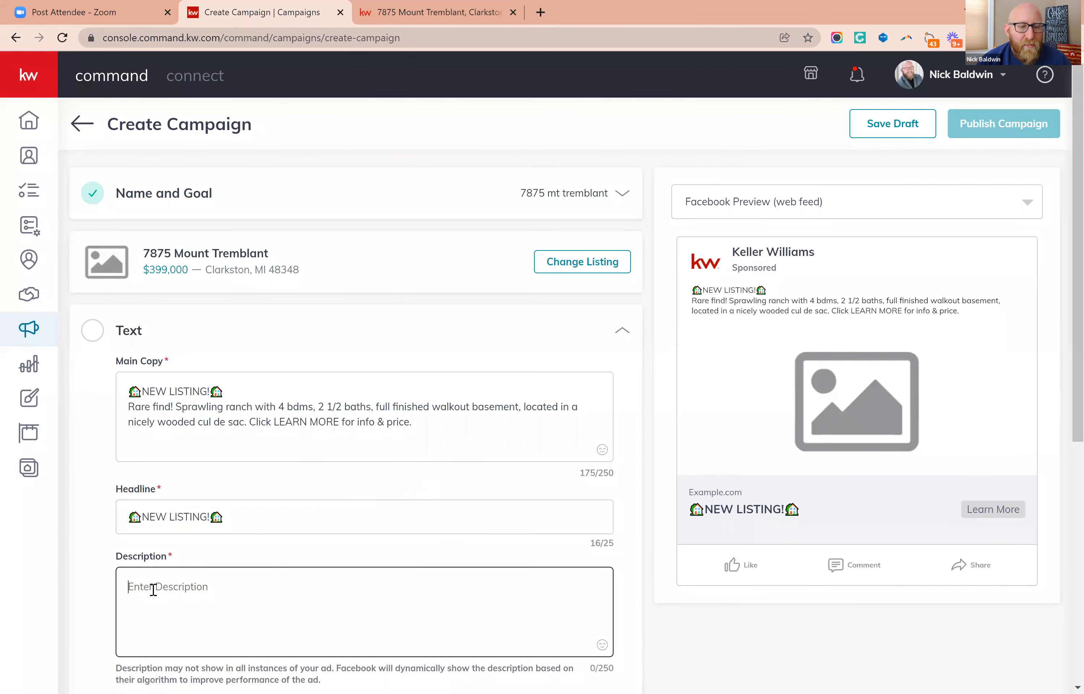
{"action": "right_click", "coordinate": [153, 589]}
{"action": "left_click", "coordinate": [214, 477]}
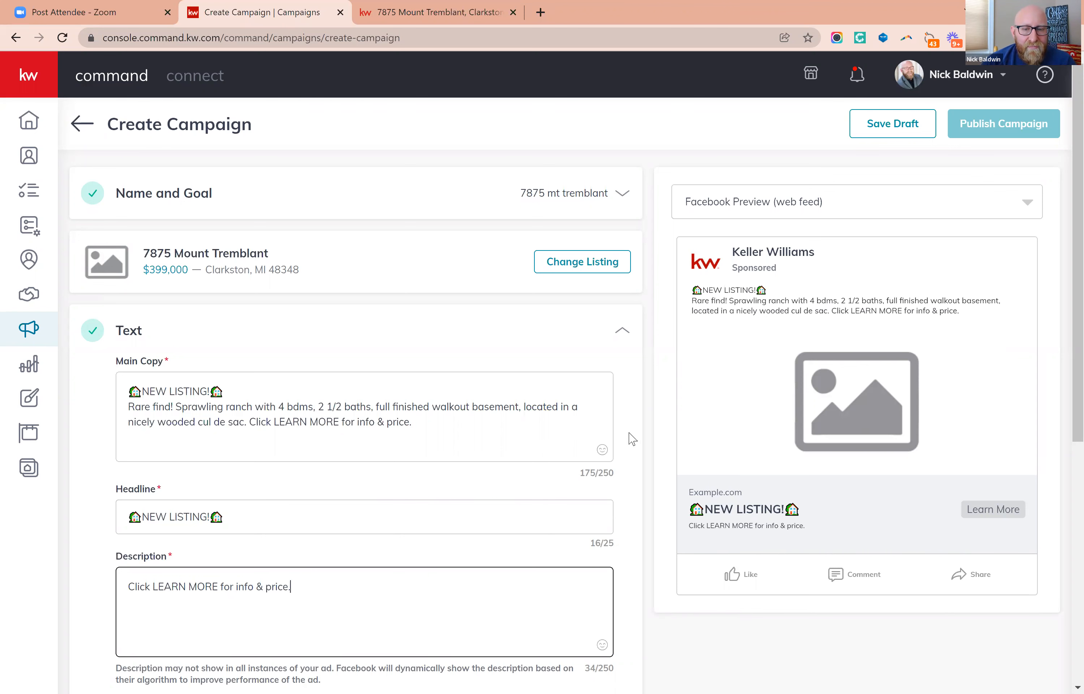
{"action": "scroll", "coordinate": [626, 430], "scroll_direction": "down", "scroll_amount": 5}
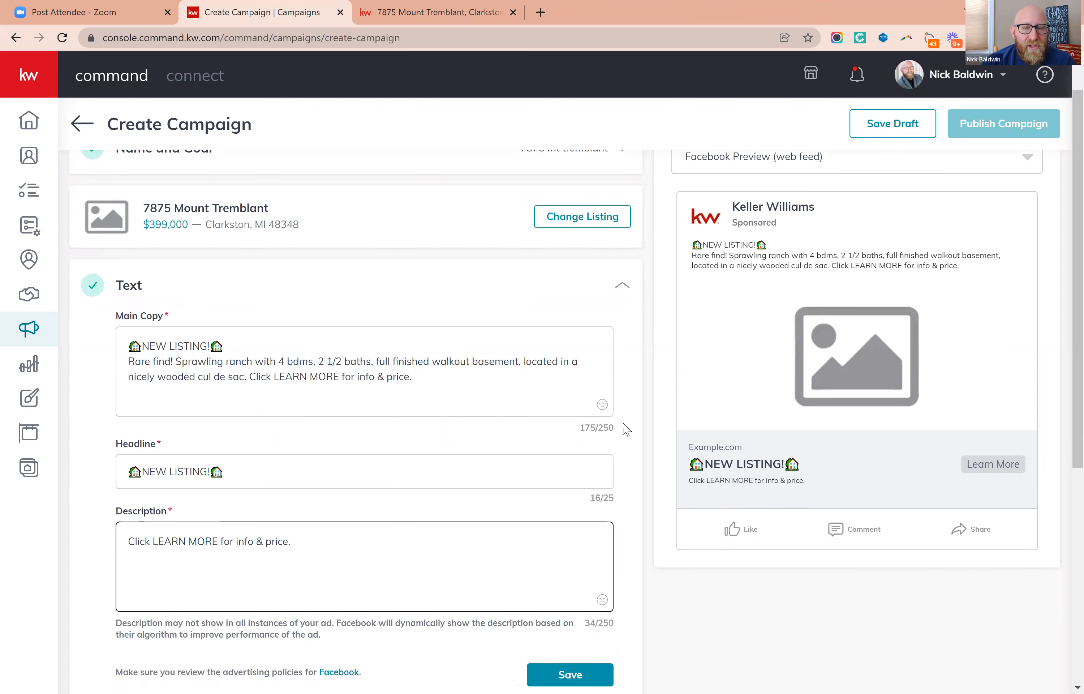
{"action": "left_click", "coordinate": [567, 508]}
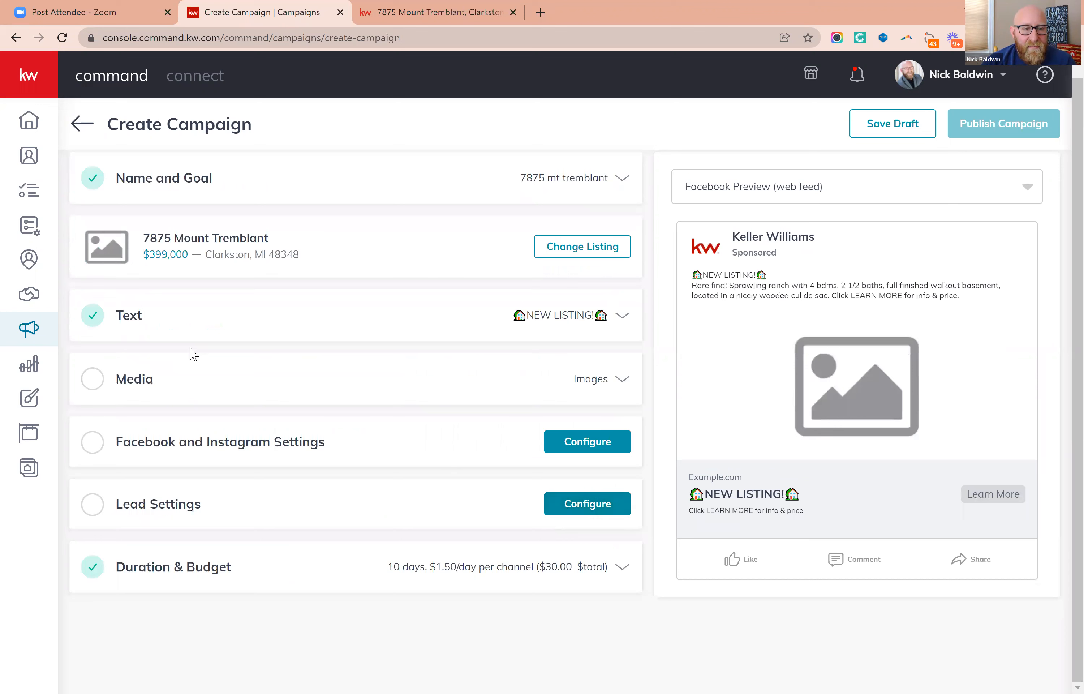
Open the image selection in the Media section and look through the listing's photos.
{"action": "left_click", "coordinate": [603, 383]}
{"action": "scroll", "coordinate": [604, 385], "scroll_direction": "down", "scroll_amount": 3}
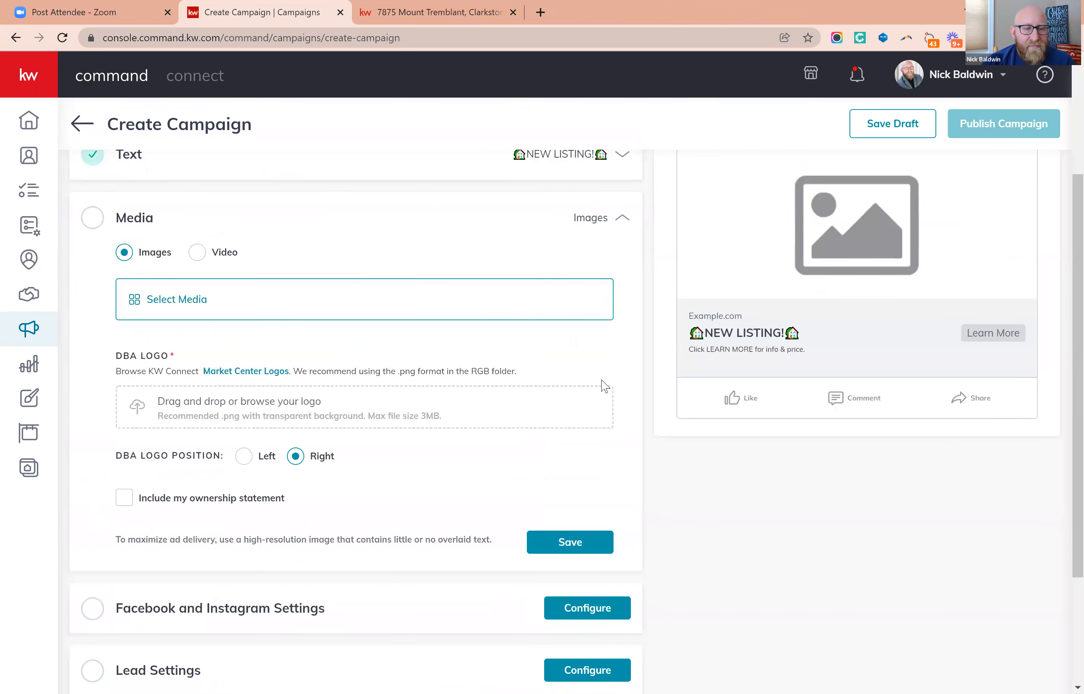
{"action": "left_click", "coordinate": [176, 303]}
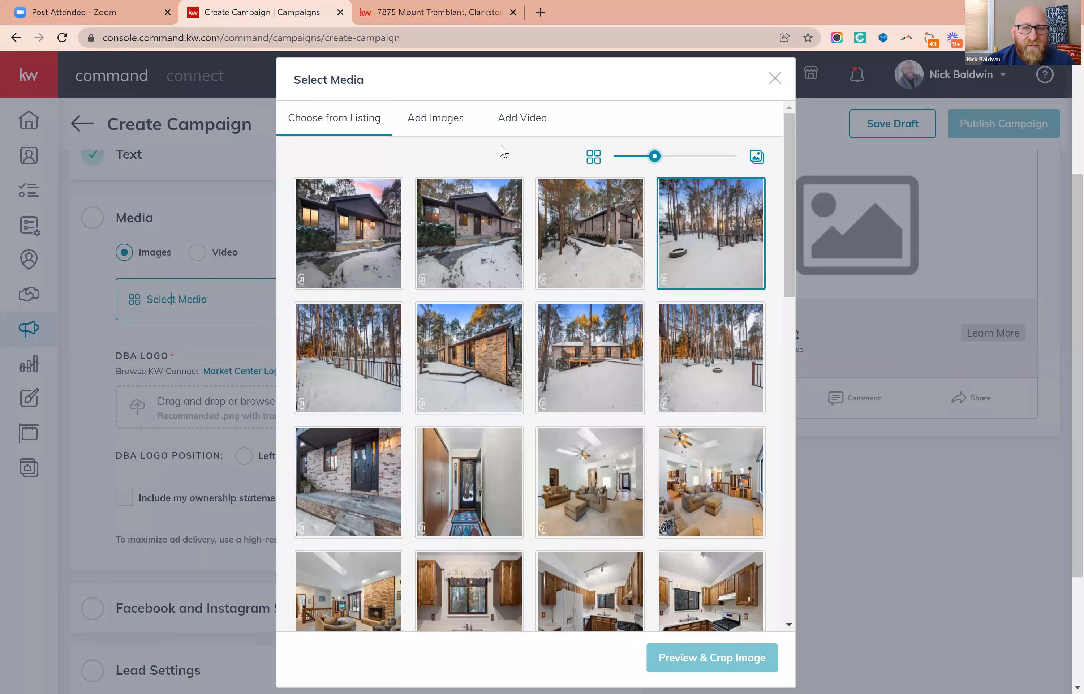
{"action": "scroll", "coordinate": [606, 464], "scroll_direction": "down", "scroll_amount": 15}
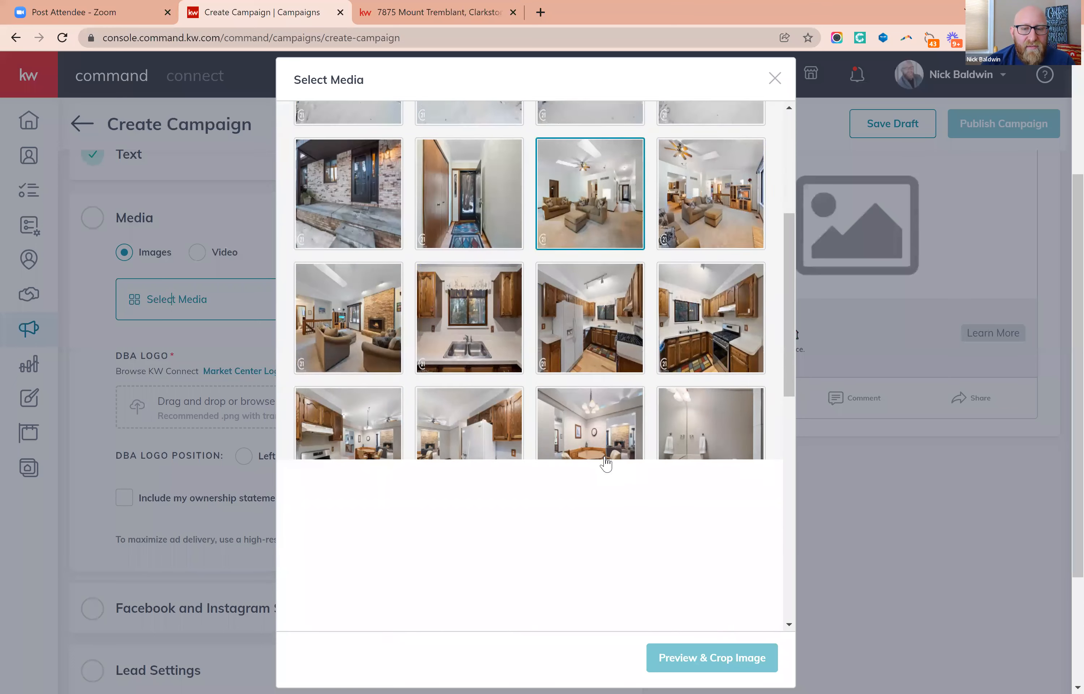
{"action": "scroll", "coordinate": [606, 463], "scroll_direction": "down", "scroll_amount": 5}
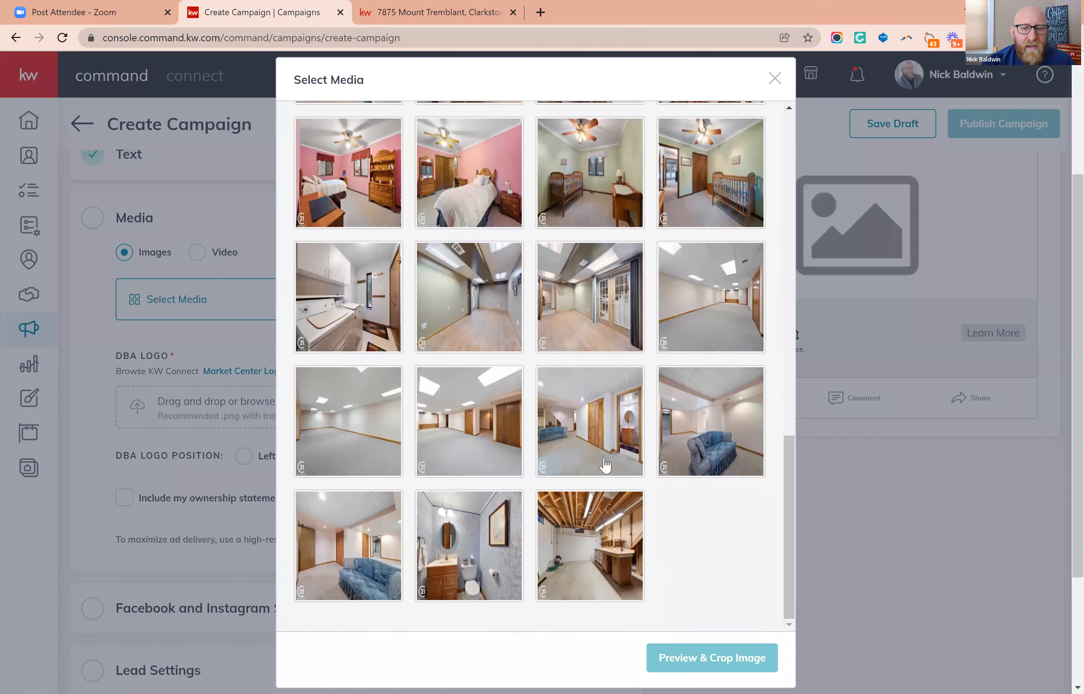
{"action": "scroll", "coordinate": [606, 464], "scroll_direction": "up", "scroll_amount": 20}
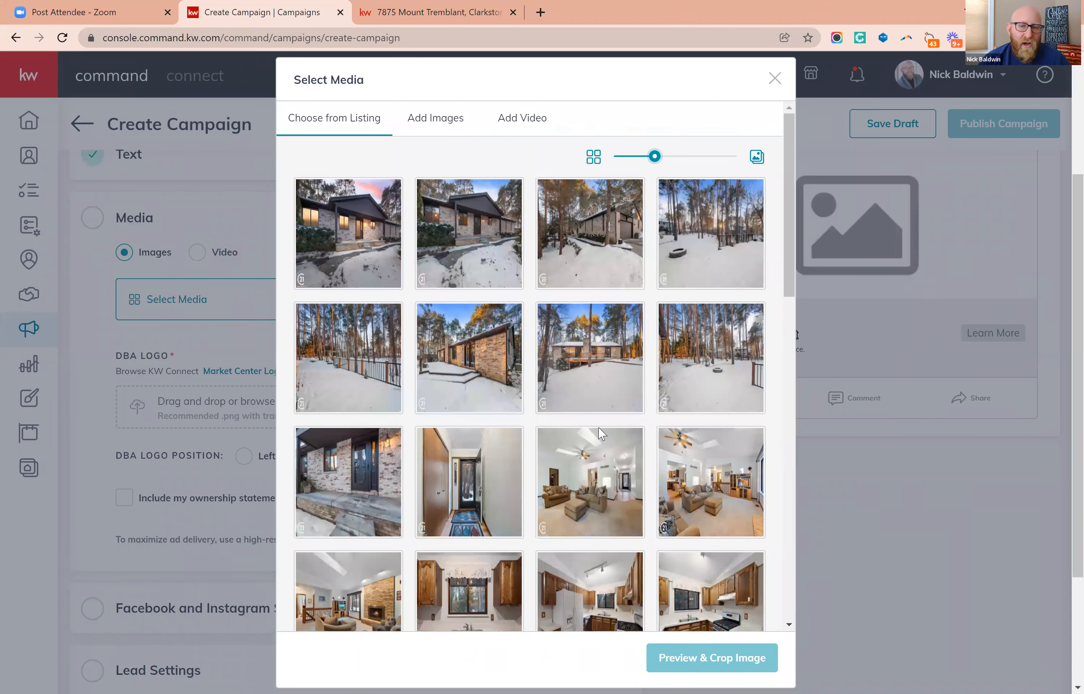
{"action": "left_click", "coordinate": [581, 427]}
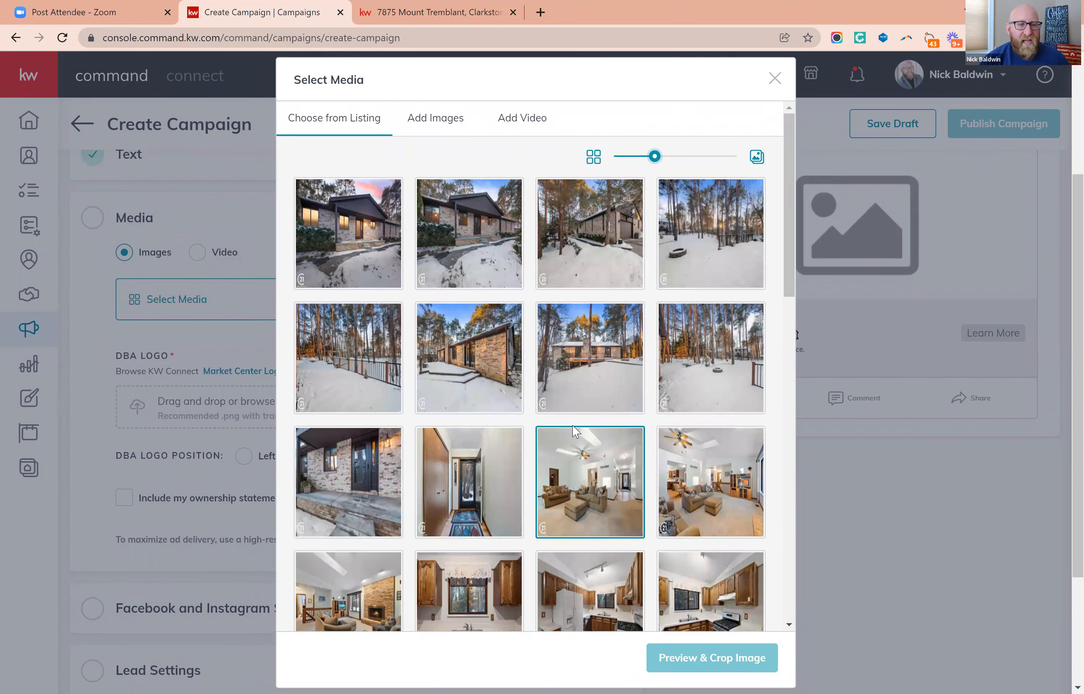
{"action": "left_click", "coordinate": [170, 310]}
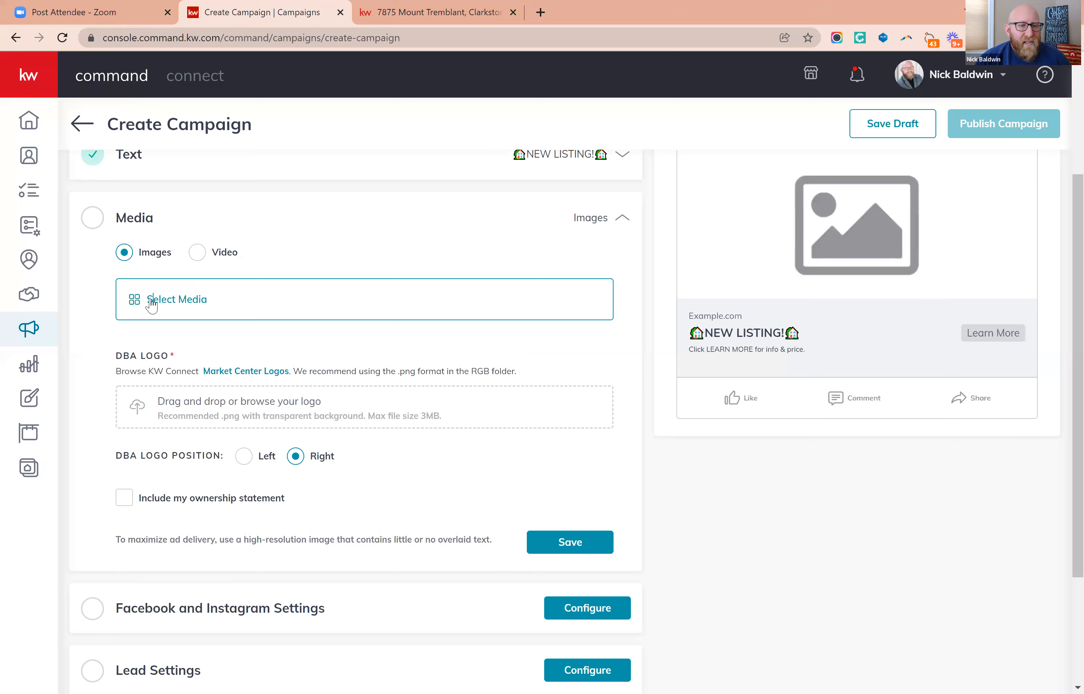
{"action": "scroll", "coordinate": [569, 474], "scroll_direction": "down", "scroll_amount": 10}
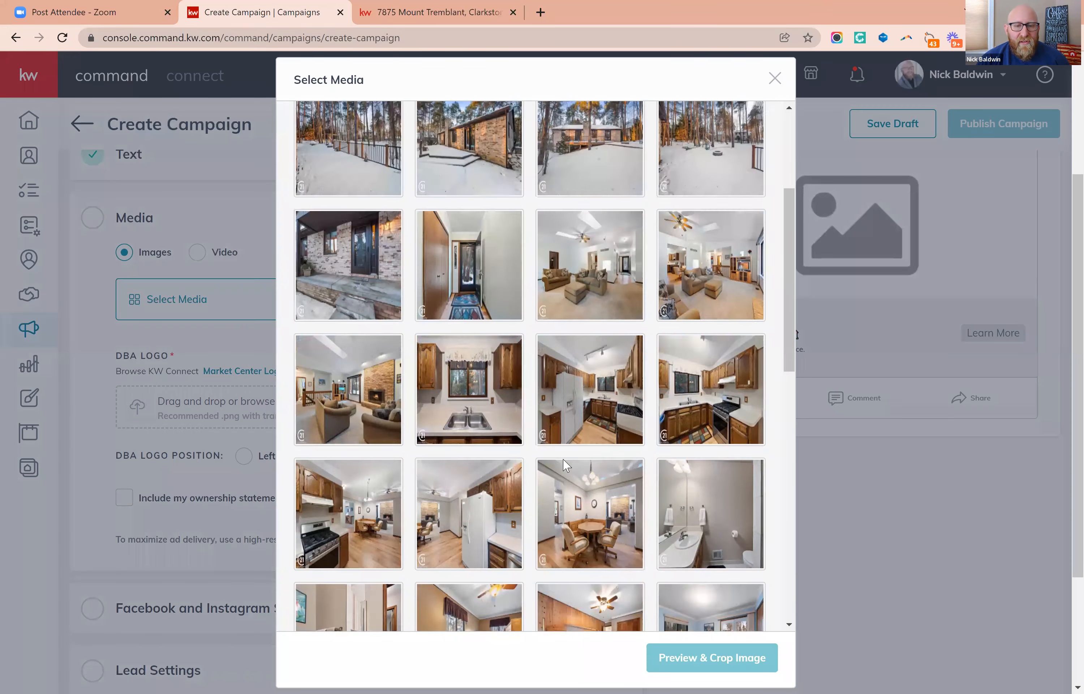
{"action": "scroll", "coordinate": [570, 474], "scroll_direction": "up", "scroll_amount": 10}
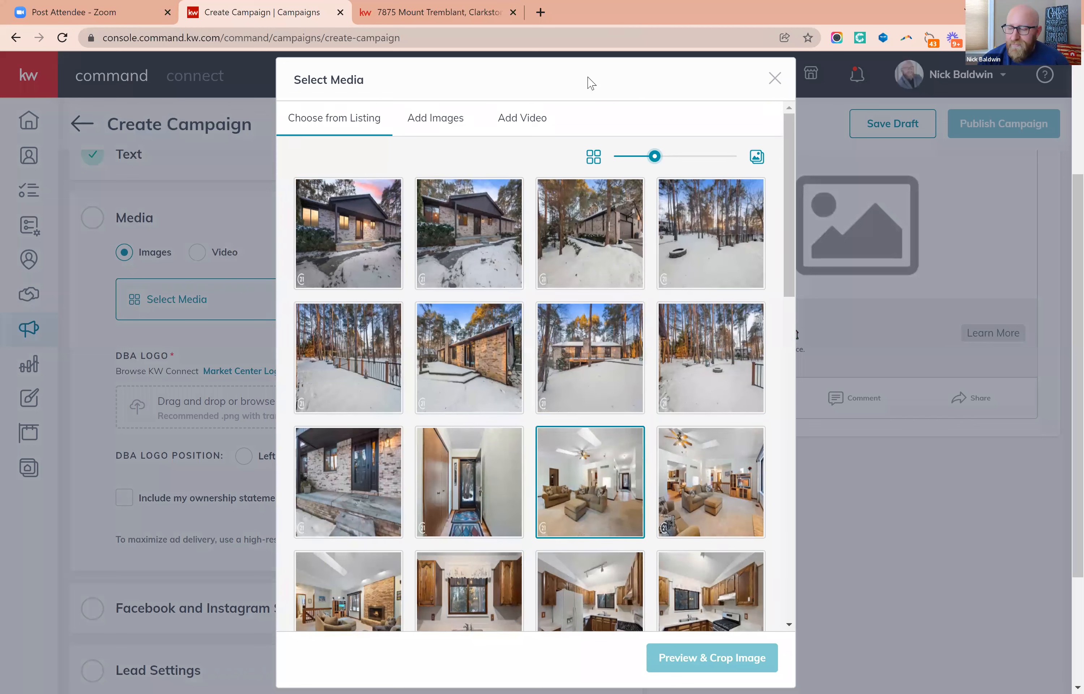
{"action": "scroll", "coordinate": [591, 84], "scroll_direction": "up", "scroll_amount": 4}
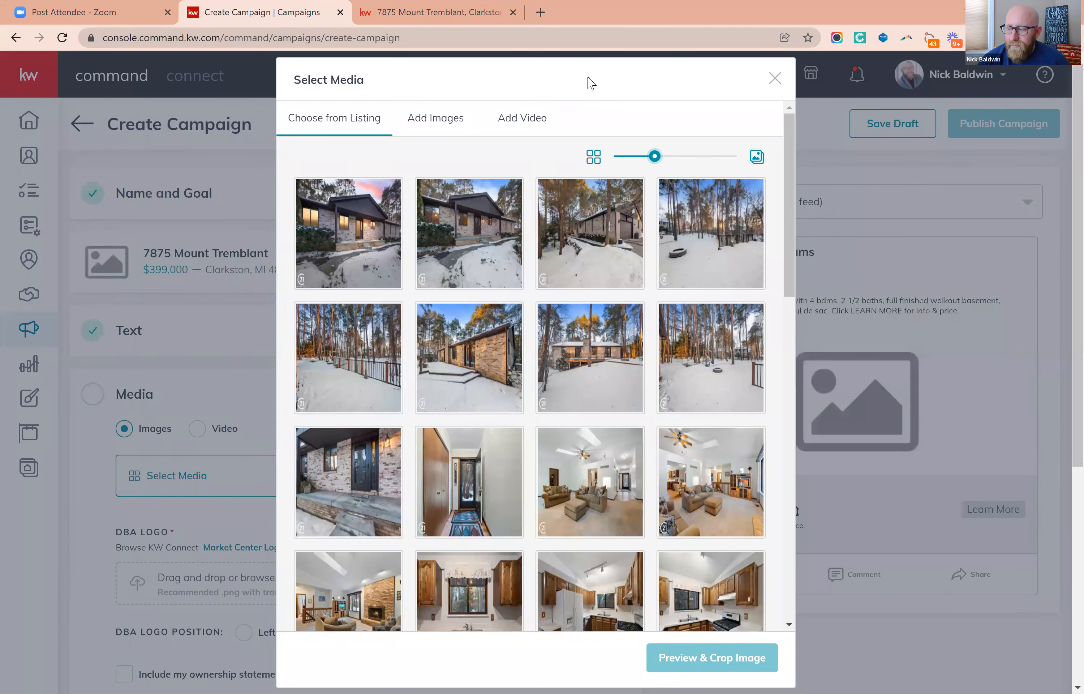
Add the listing's first front exterior photo with a Square (1:1) crop, zooming it out slightly before saving.
{"action": "left_click", "coordinate": [351, 245]}
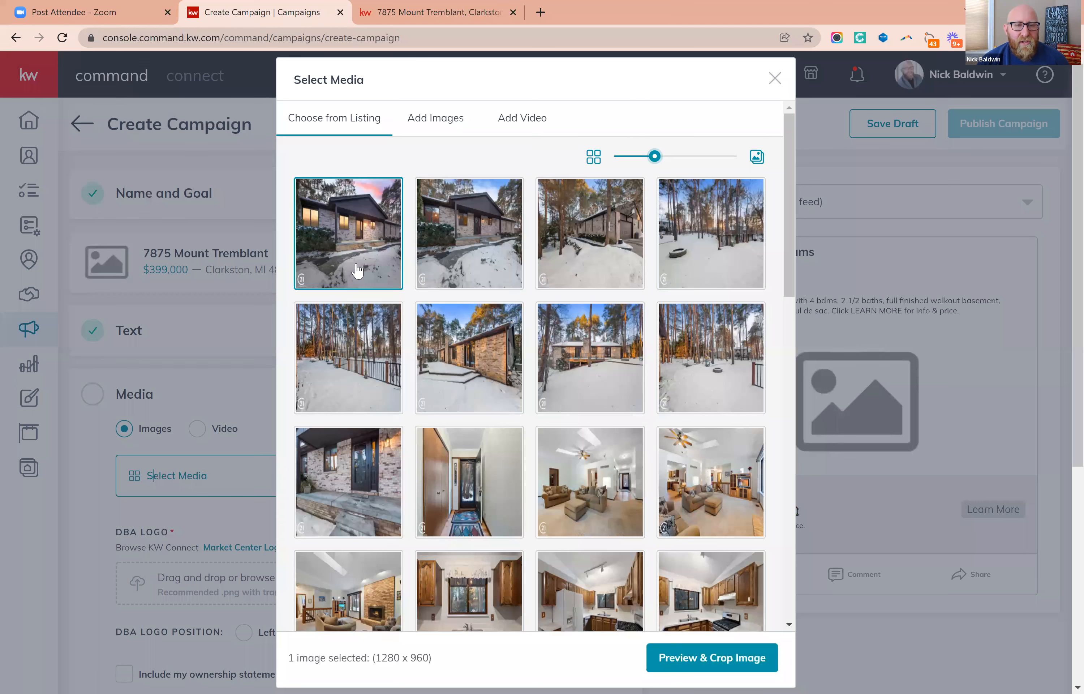
{"action": "left_click", "coordinate": [715, 657]}
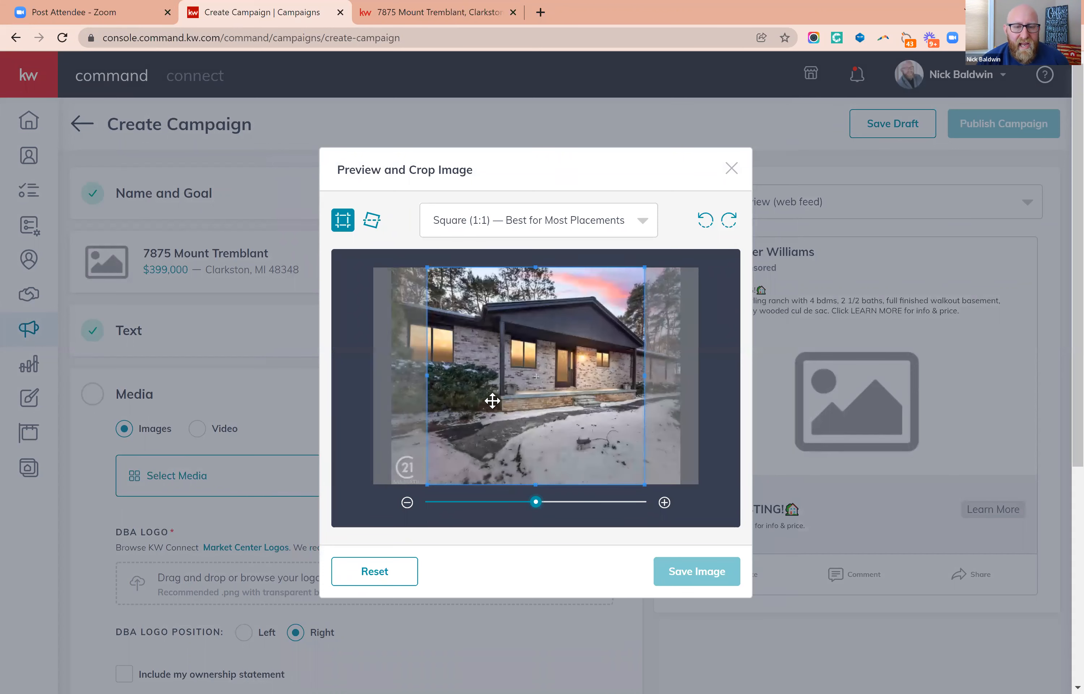
{"action": "left_click", "coordinate": [527, 228]}
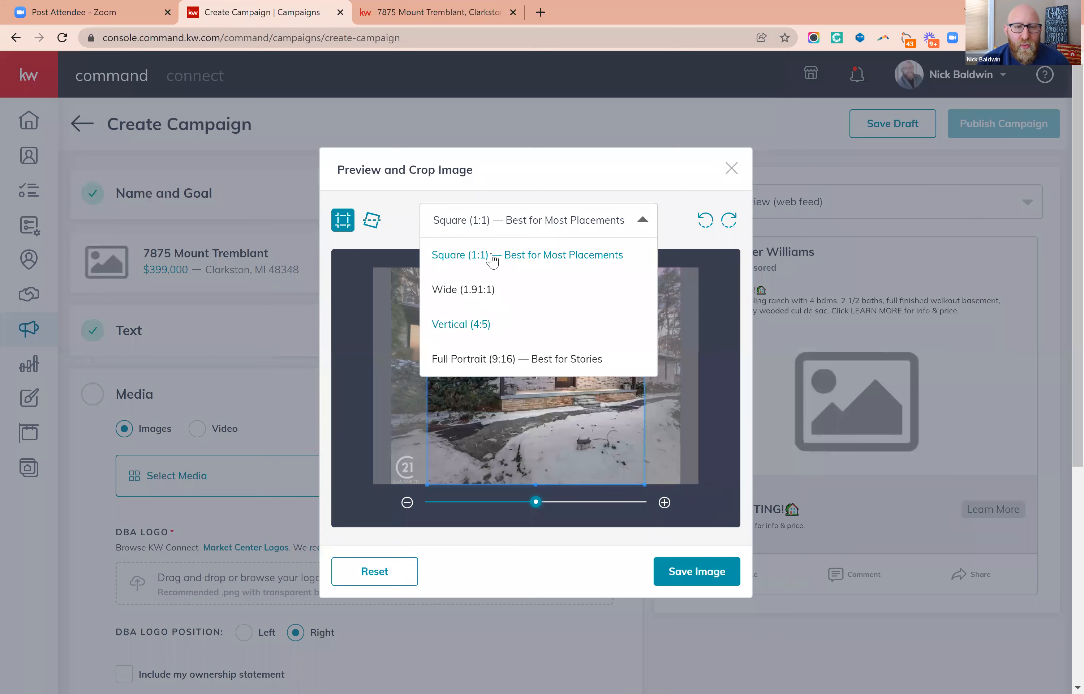
{"action": "left_click", "coordinate": [516, 258]}
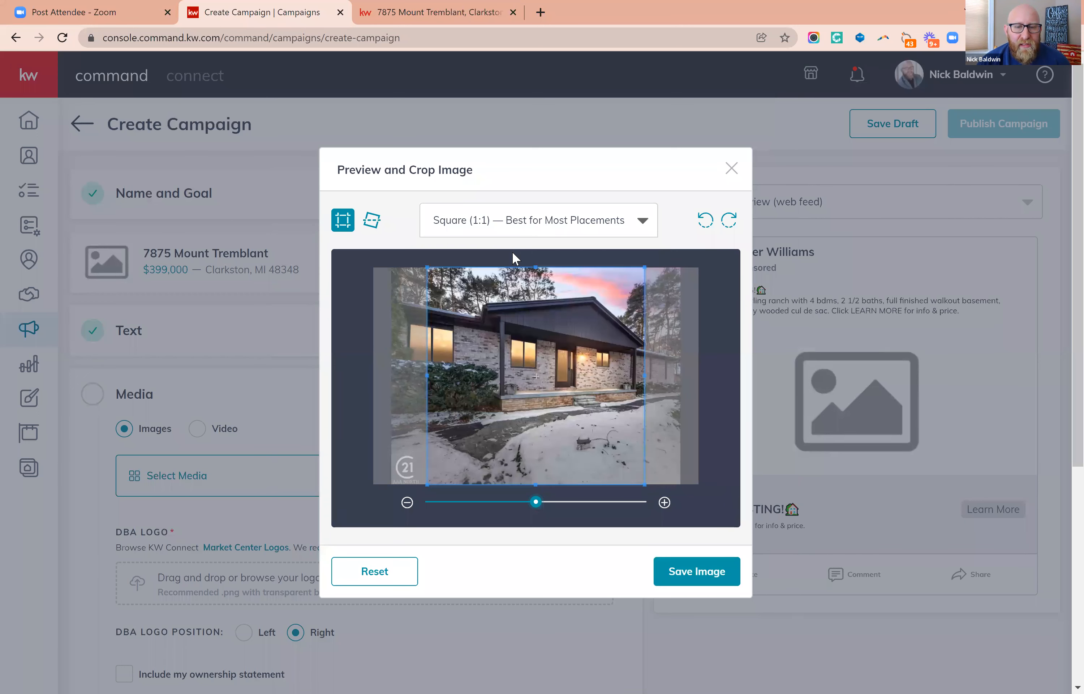
{"action": "left_click", "coordinate": [408, 502]}
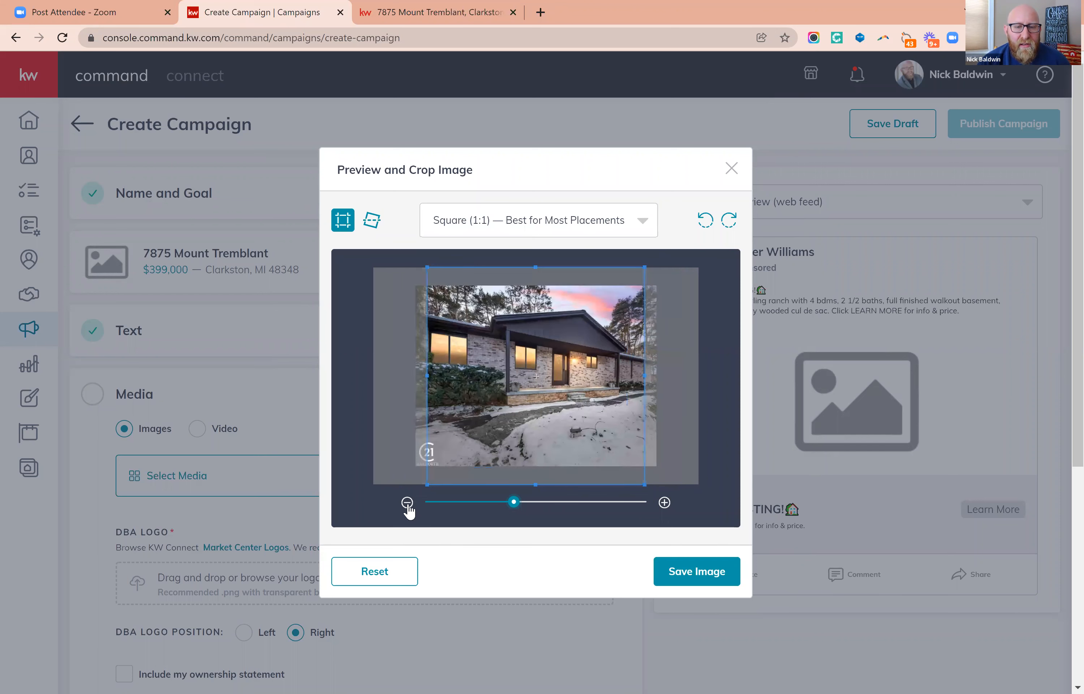
{"action": "left_click", "coordinate": [407, 503]}
{"action": "left_click", "coordinate": [665, 503]}
{"action": "left_click", "coordinate": [697, 572]}
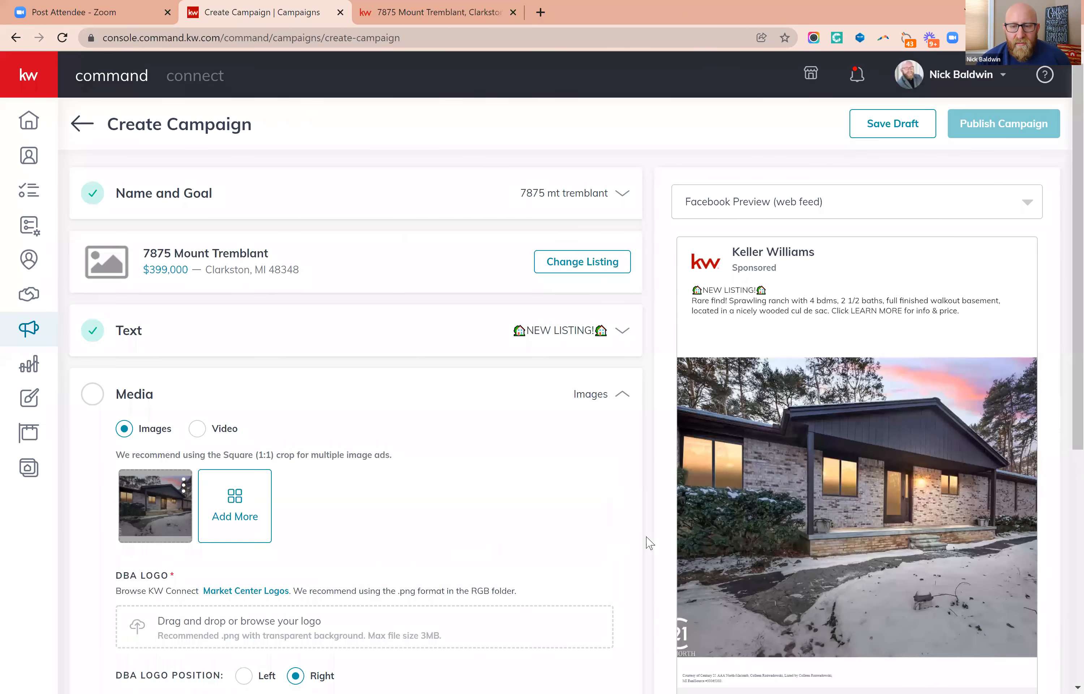
{"action": "left_click", "coordinate": [183, 485]}
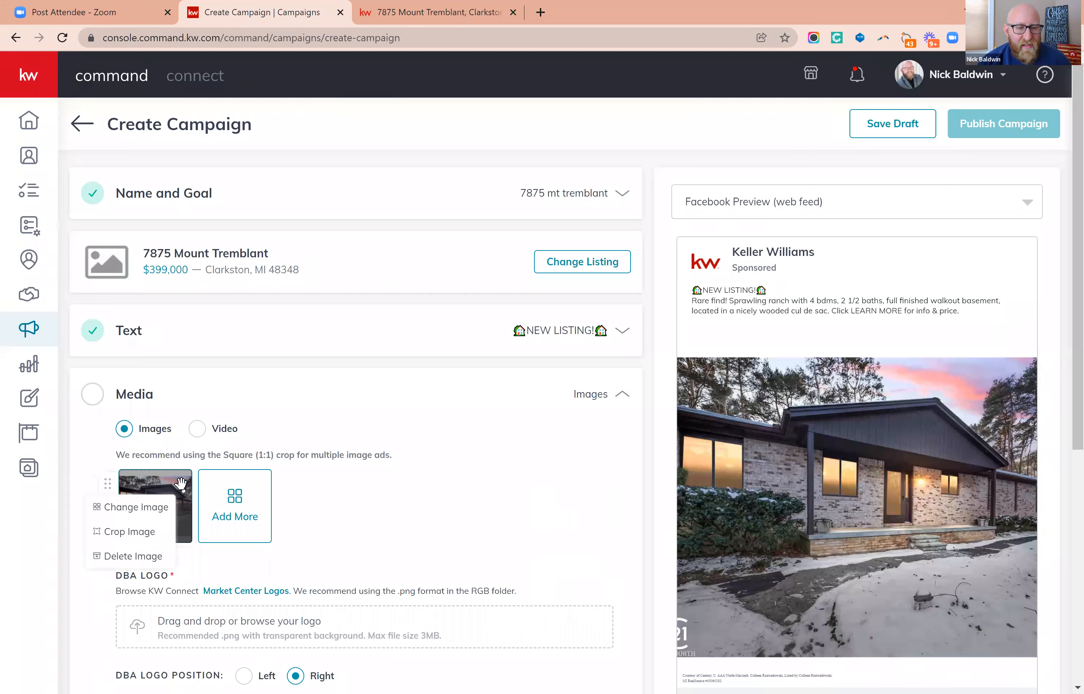
{"action": "left_click", "coordinate": [129, 532]}
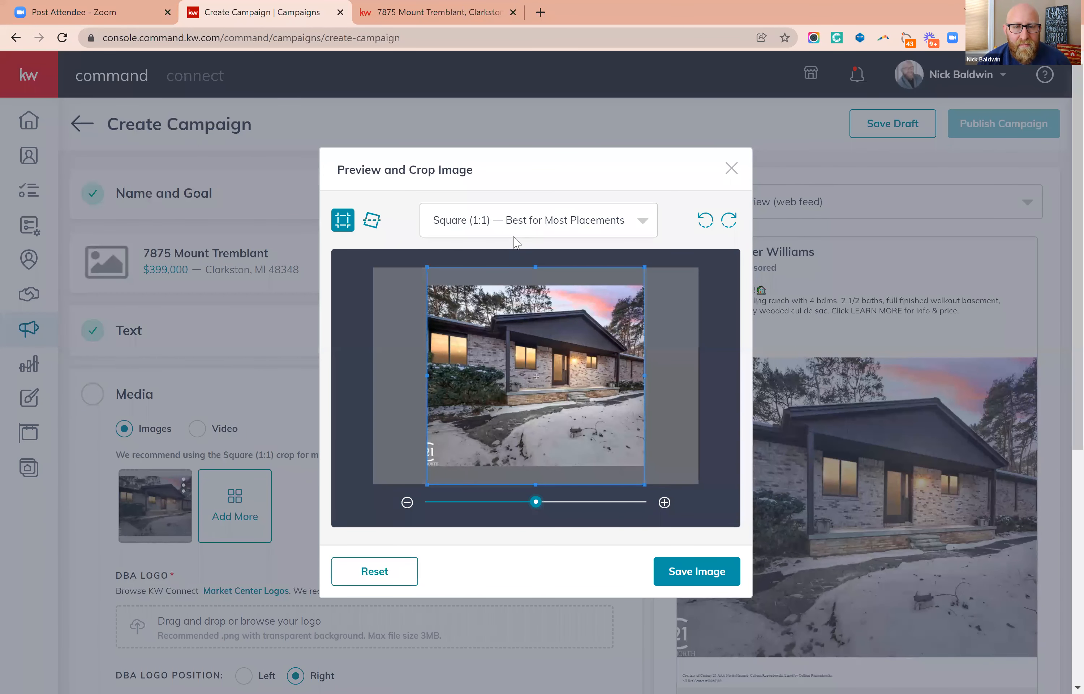
{"action": "left_click", "coordinate": [731, 169]}
Add the same front exterior photo again, zoomed out within the square crop, and delete the first version.
{"action": "left_click", "coordinate": [228, 518]}
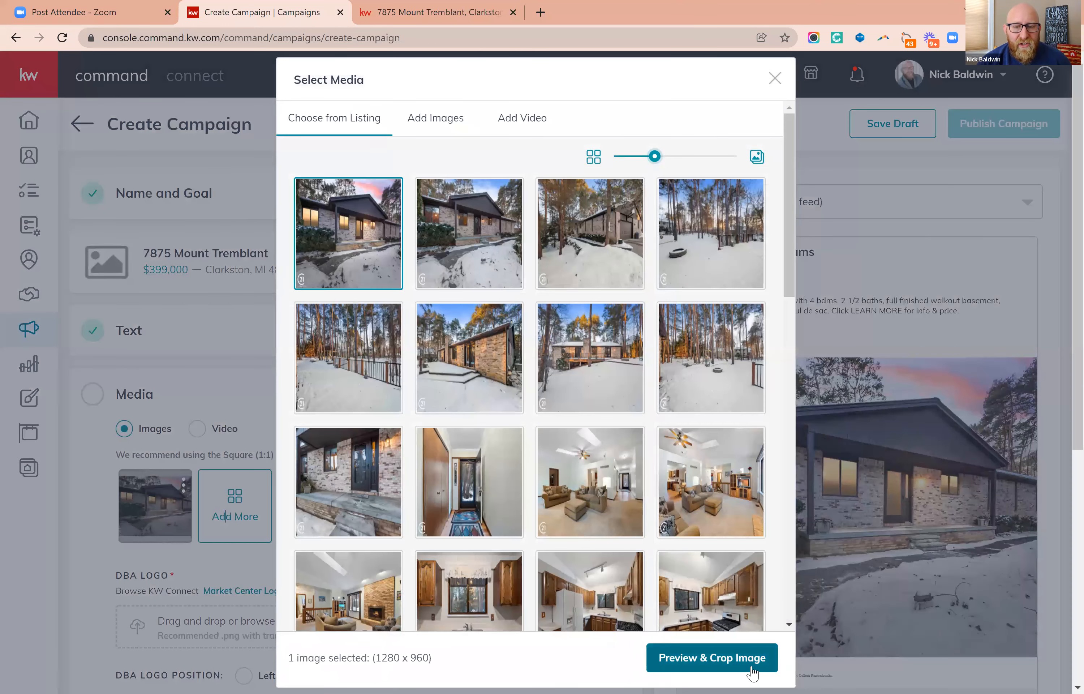
{"action": "left_click", "coordinate": [752, 672]}
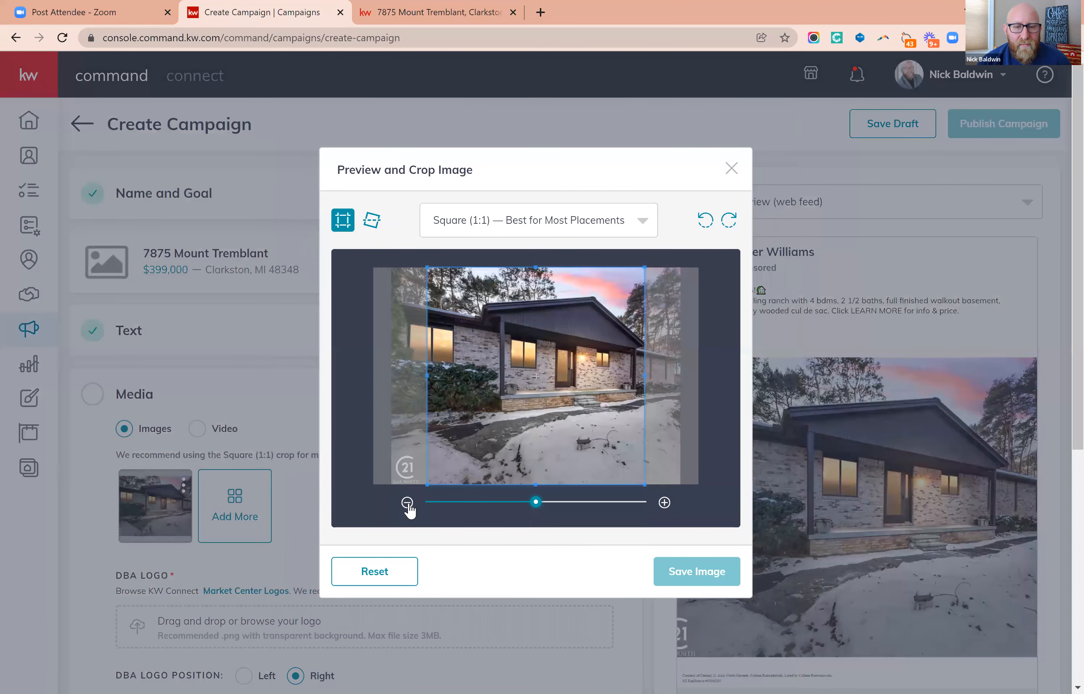
{"action": "left_click", "coordinate": [407, 503]}
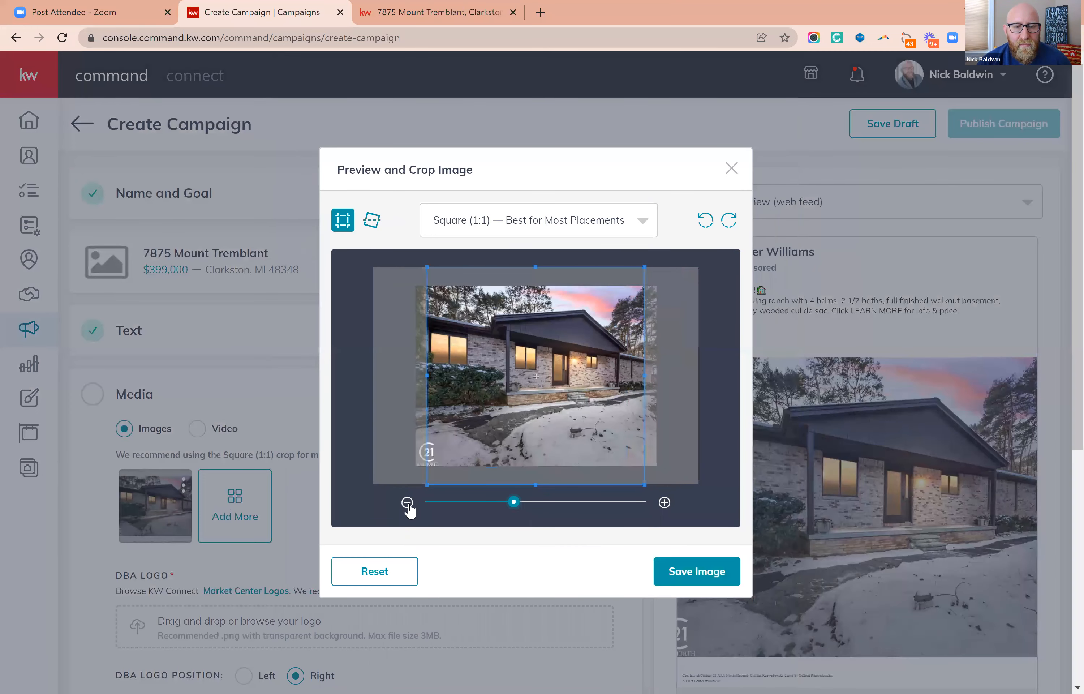
{"action": "left_click", "coordinate": [407, 503]}
{"action": "left_click", "coordinate": [698, 574]}
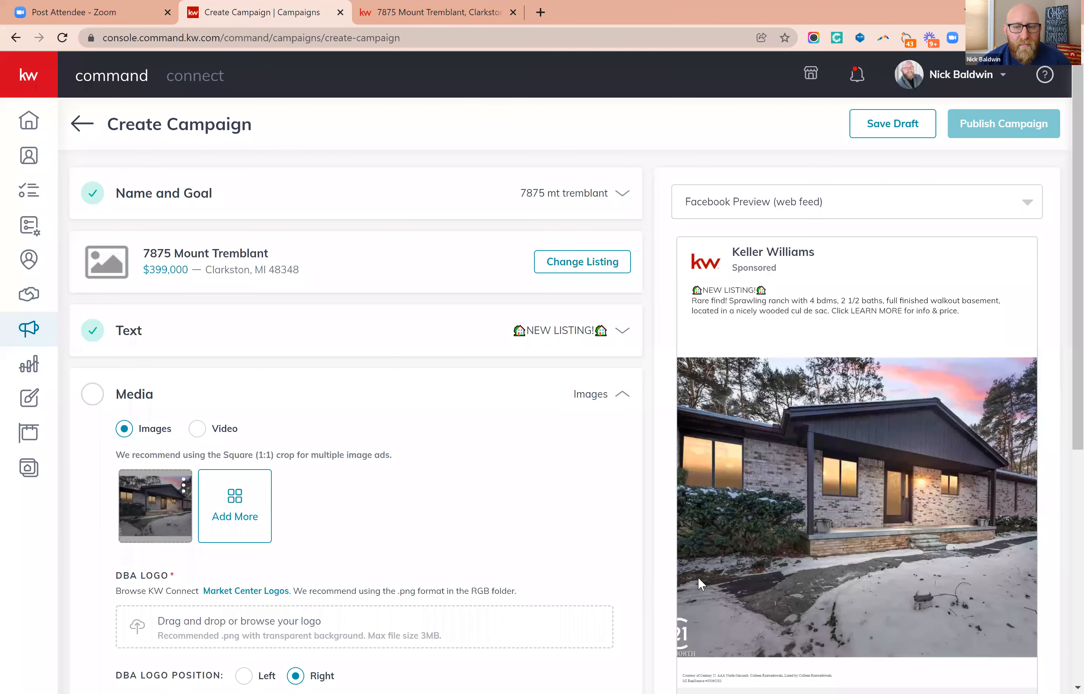
{"action": "left_click", "coordinate": [182, 500]}
{"action": "left_click", "coordinate": [138, 556]}
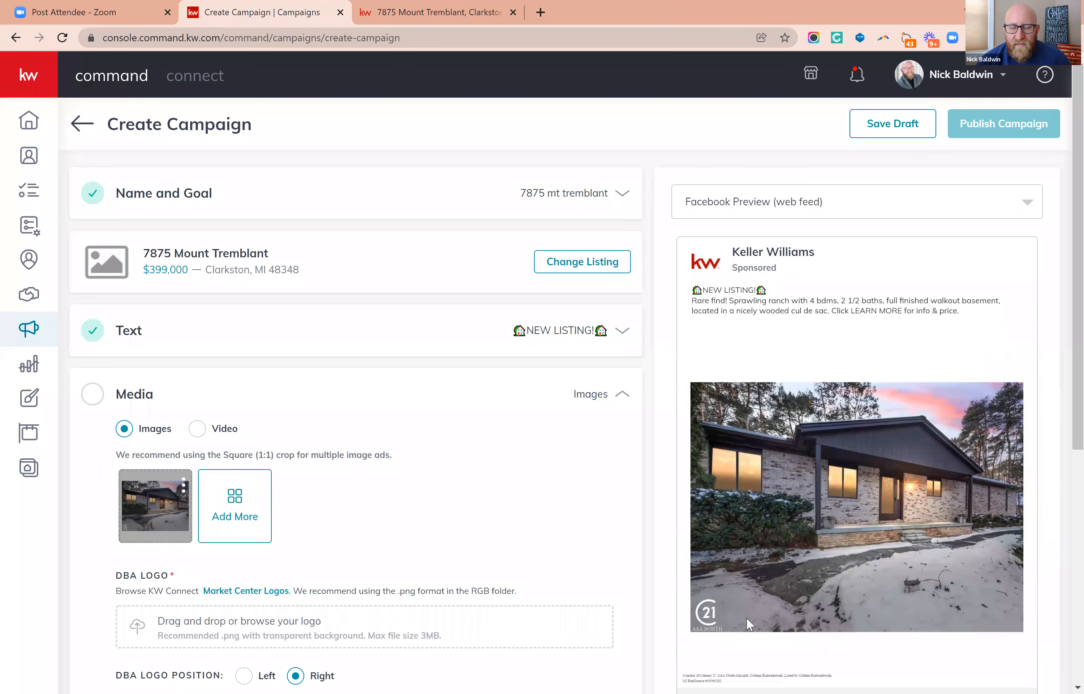
Add the listing's snowy backyard photo with the wooden fence, zoomed out within the Square (1:1) crop, and check it in the carousel preview.
{"action": "left_click", "coordinate": [234, 505]}
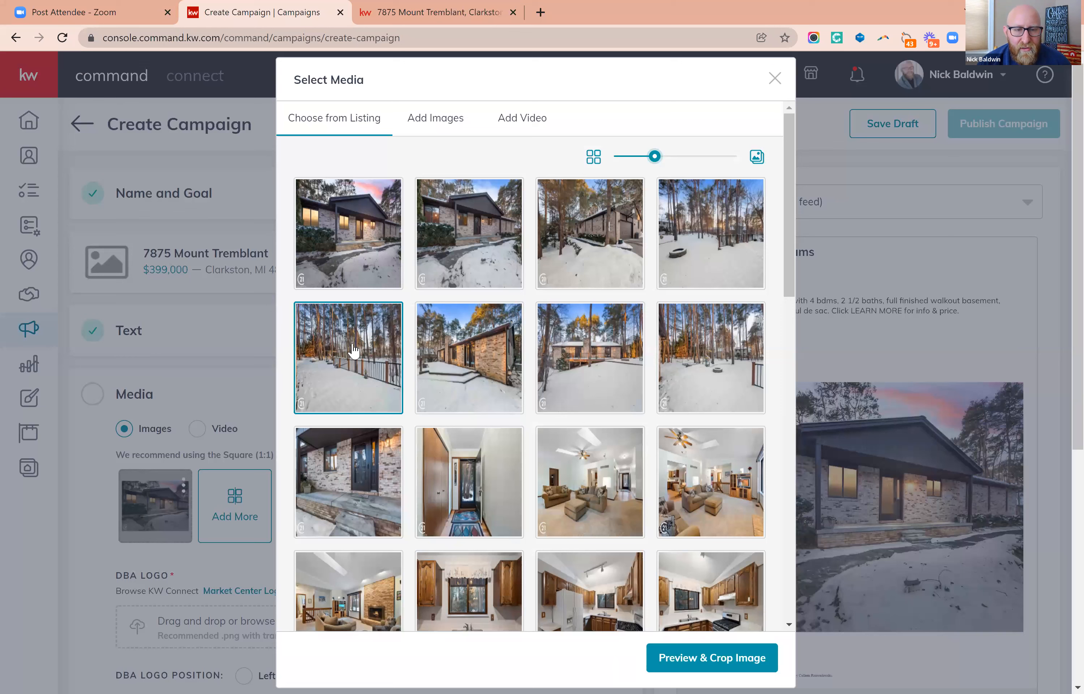
{"action": "left_click", "coordinate": [711, 661]}
{"action": "left_click", "coordinate": [357, 368]}
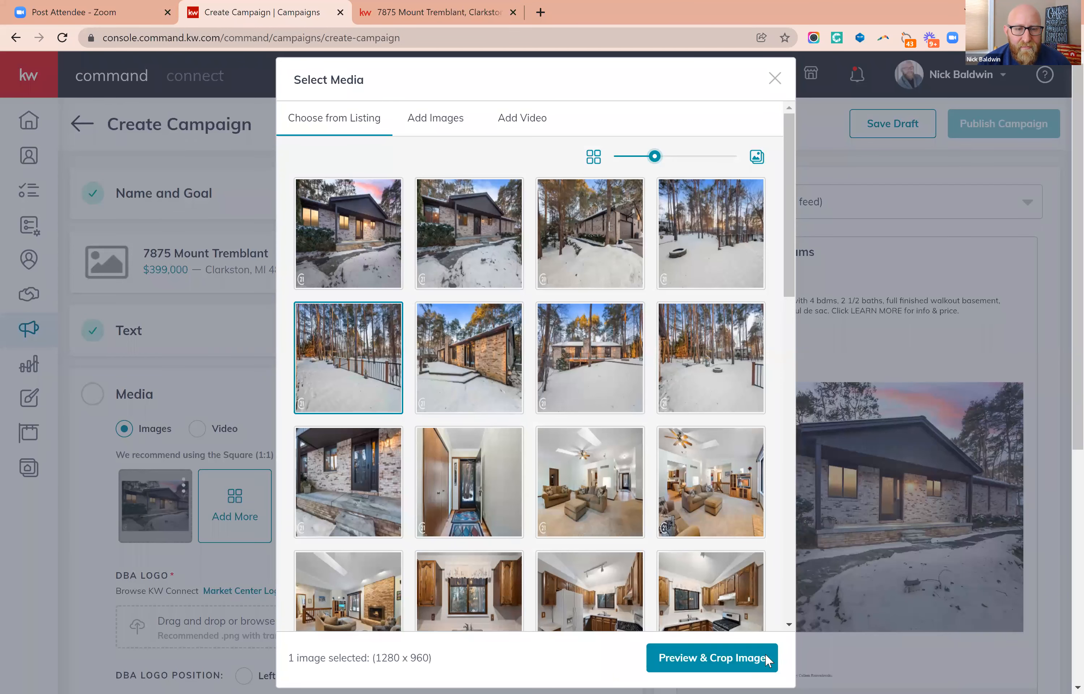
{"action": "left_click", "coordinate": [725, 658]}
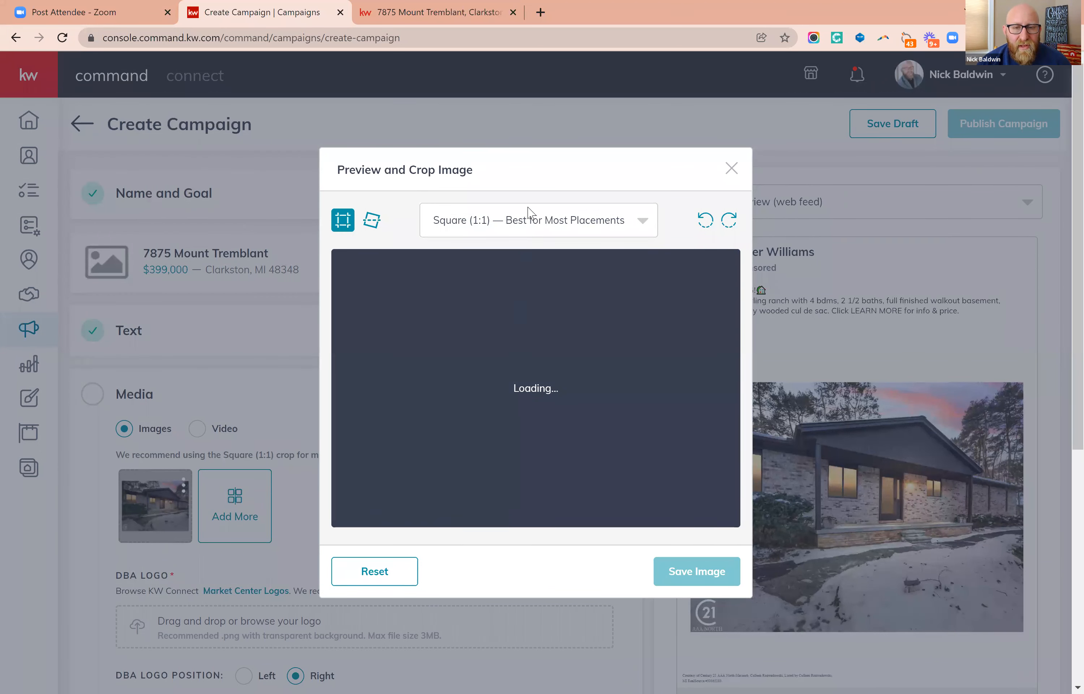
{"action": "left_click", "coordinate": [407, 503]}
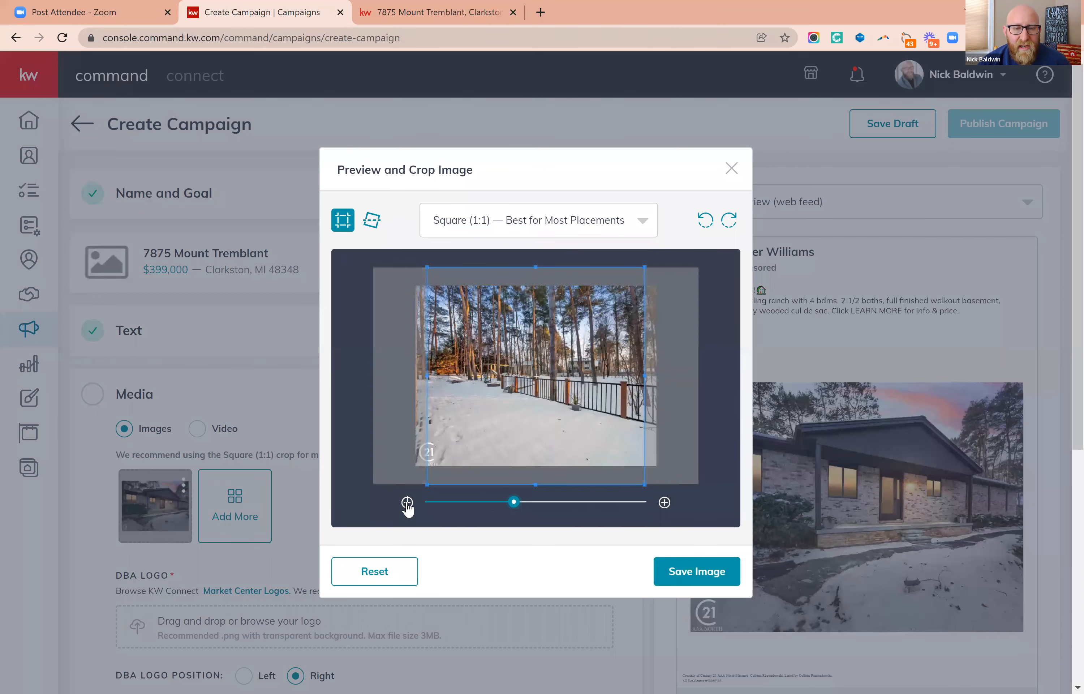
{"action": "left_click", "coordinate": [408, 503]}
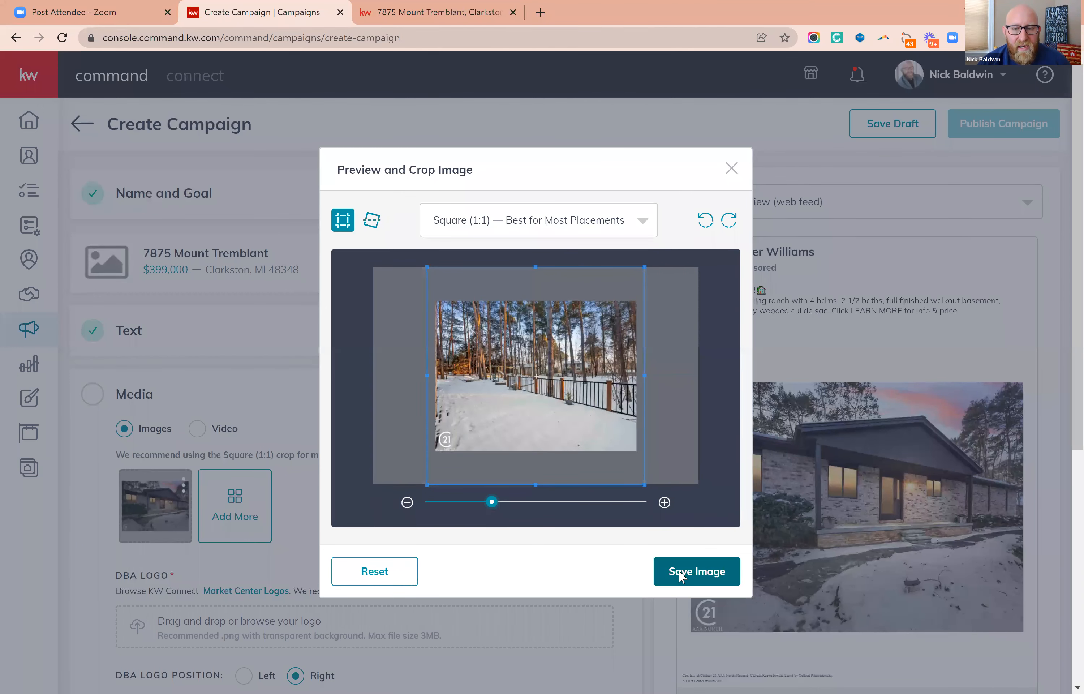
{"action": "left_click", "coordinate": [680, 573]}
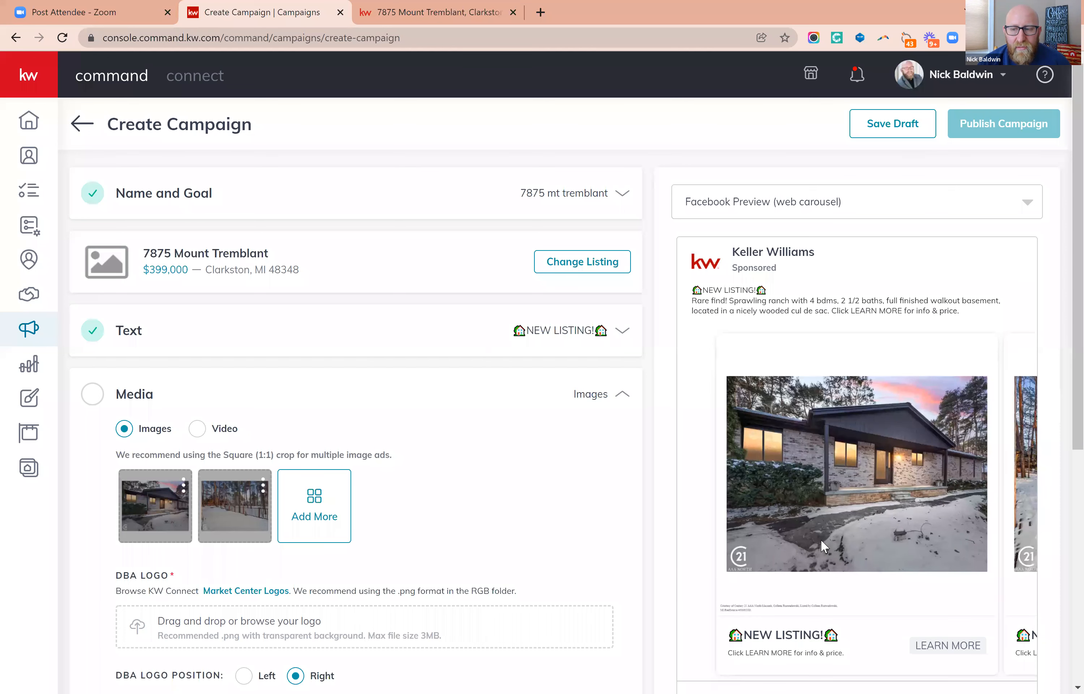
{"action": "left_click_drag", "start_coordinate": [971, 523], "coordinate": [922, 526]}
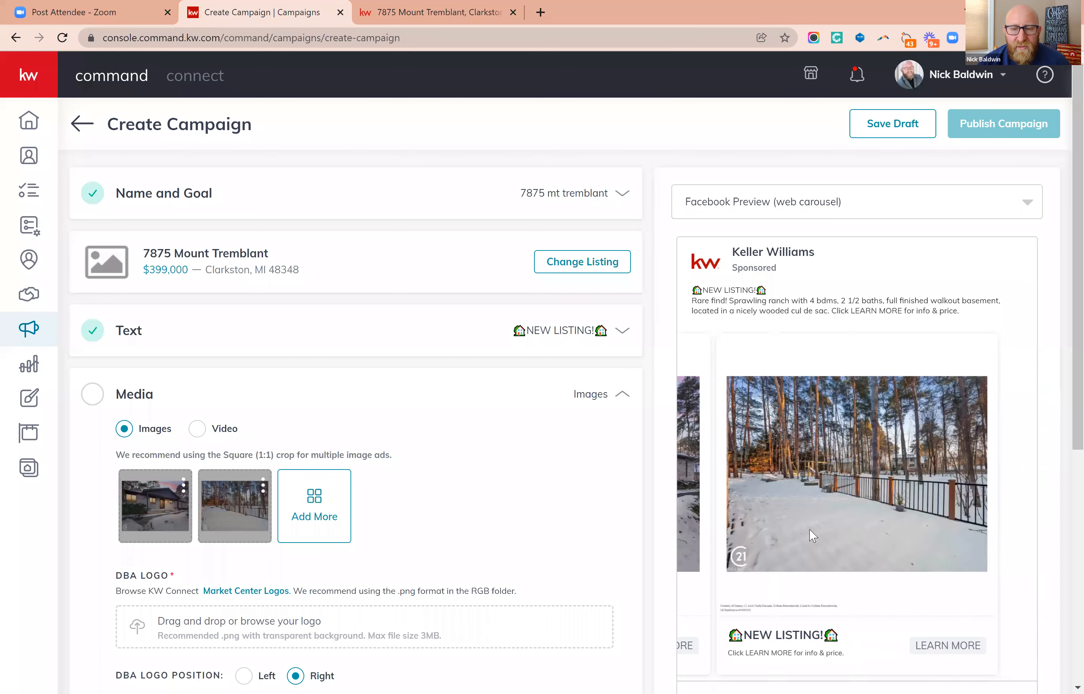
Add the listing's living room photo with the brick fireplace to the ad, zoomed out within the Square (1:1) crop.
{"action": "left_click", "coordinate": [314, 501]}
{"action": "left_click", "coordinate": [321, 541]}
{"action": "left_click", "coordinate": [708, 666]}
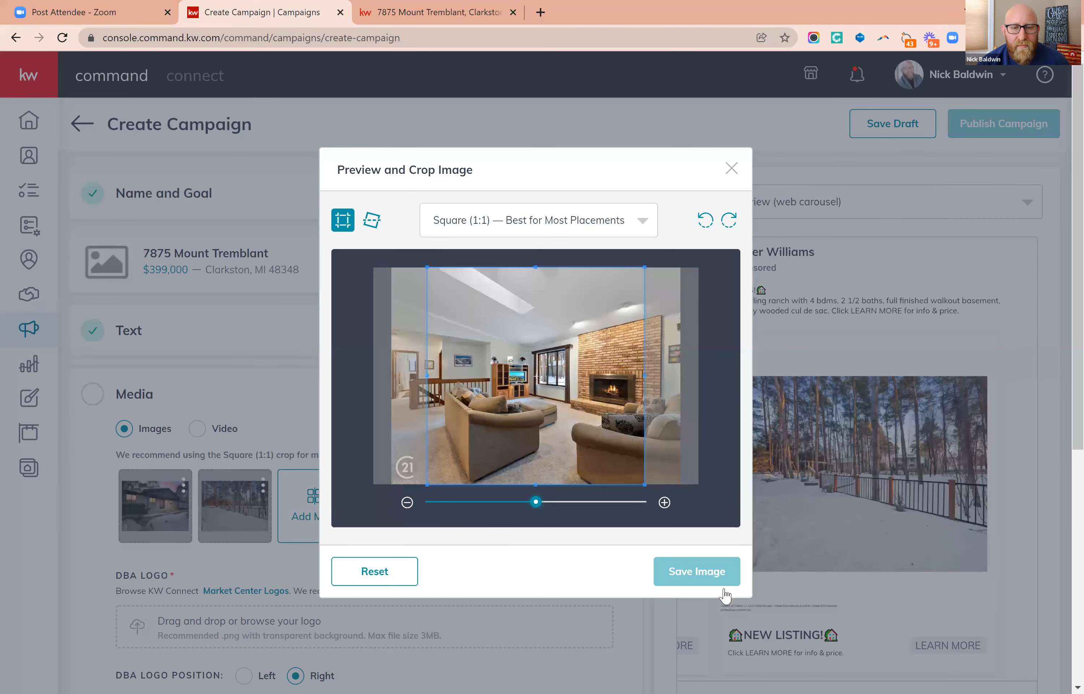
{"action": "left_click", "coordinate": [711, 583]}
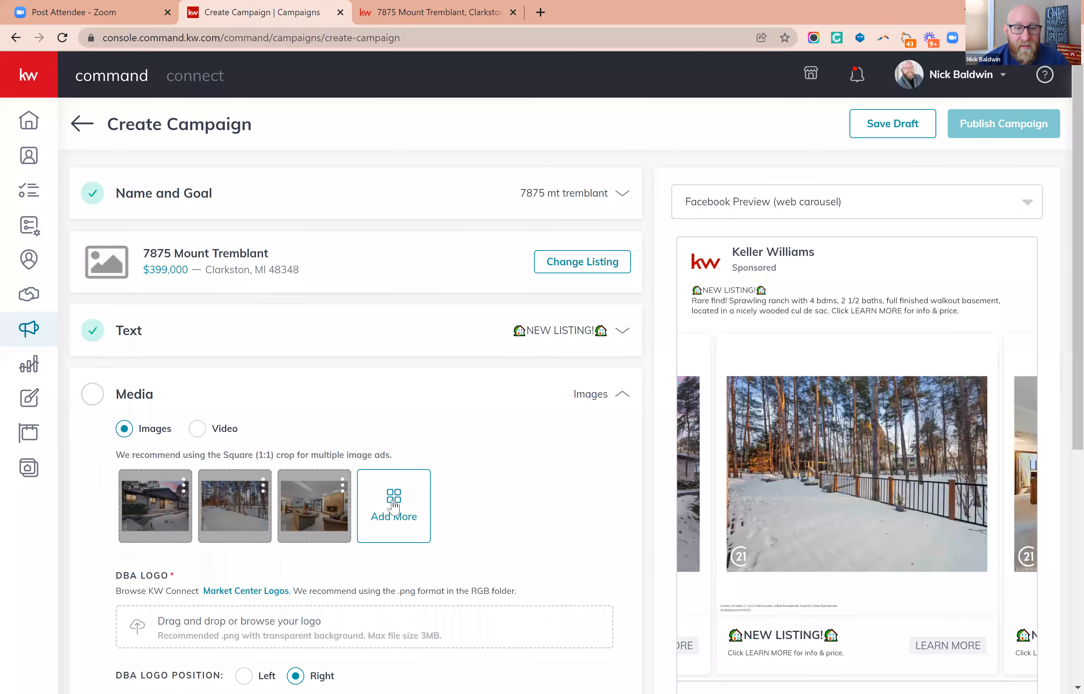
Add the kitchen photo showing the stove and dining area, zoomed out to fit within the Square (1:1) crop.
{"action": "left_click", "coordinate": [393, 505]}
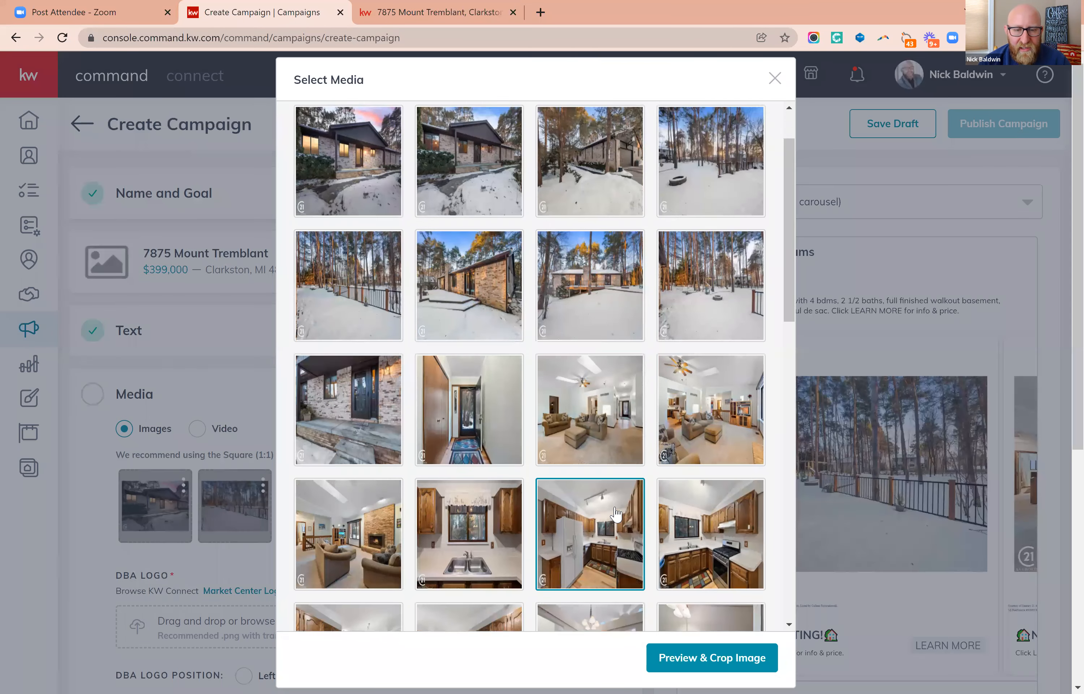
{"action": "scroll", "coordinate": [619, 517], "scroll_direction": "down", "scroll_amount": 5}
{"action": "left_click", "coordinate": [615, 508]}
{"action": "left_click", "coordinate": [592, 414]}
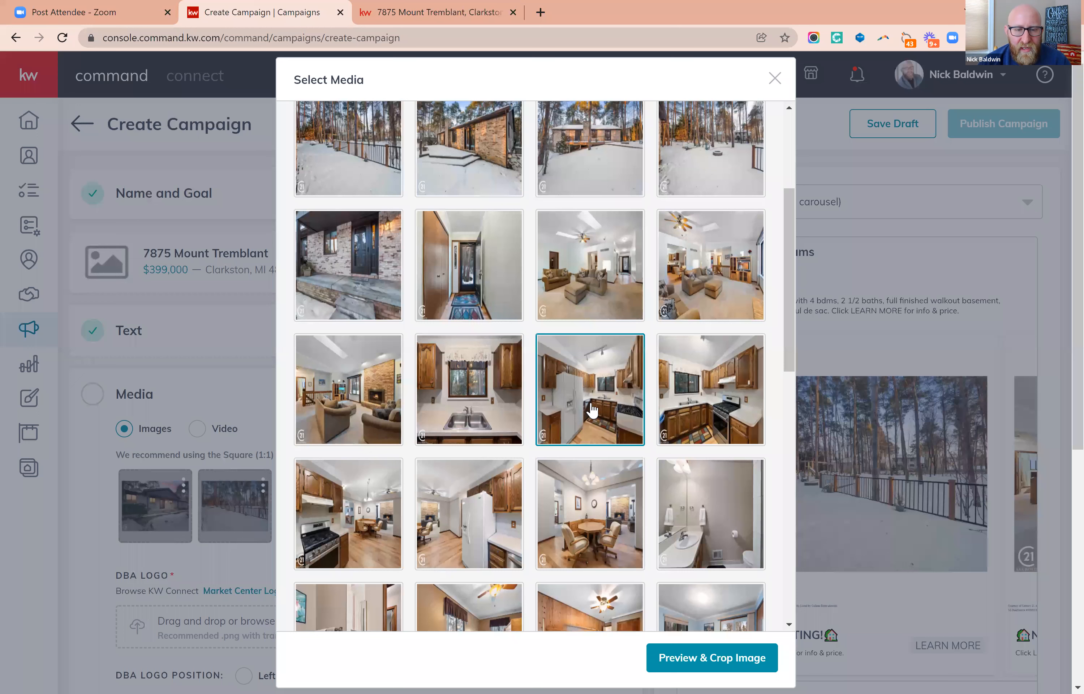
{"action": "left_click", "coordinate": [352, 541]}
{"action": "left_click", "coordinate": [352, 540]}
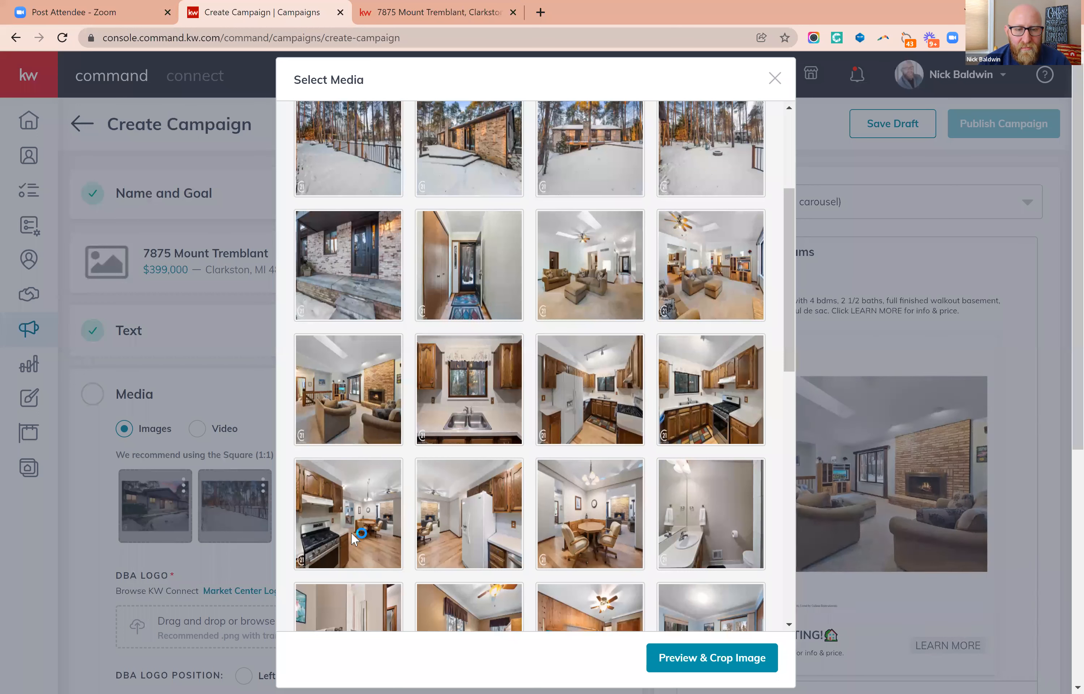
{"action": "left_click", "coordinate": [694, 663]}
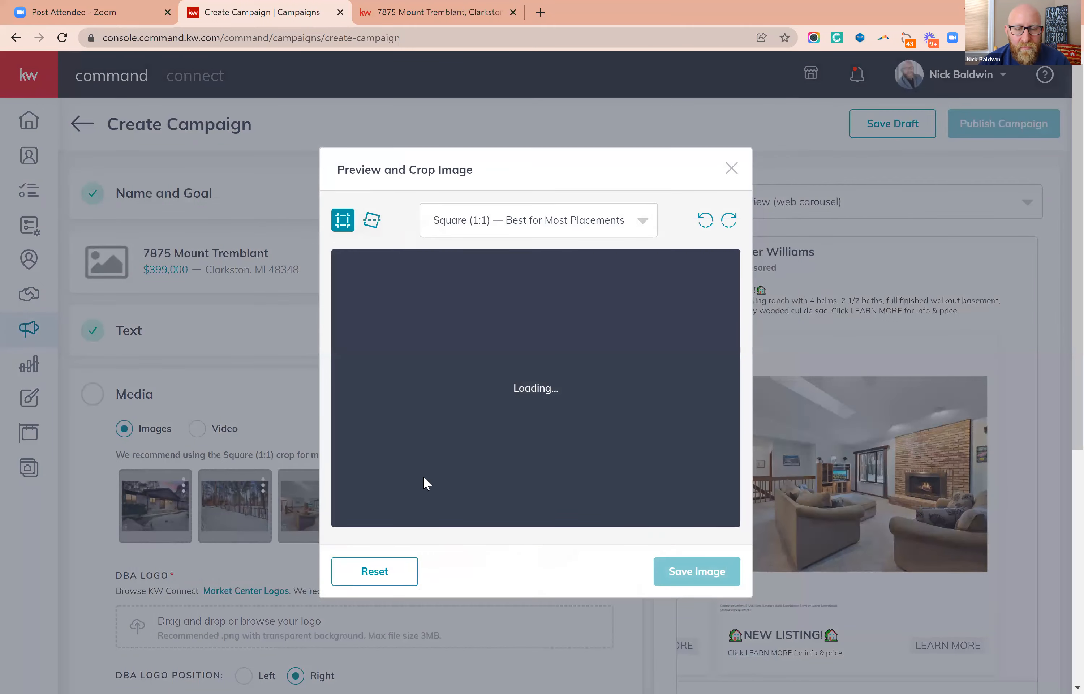
{"action": "left_click", "coordinate": [407, 502]}
{"action": "left_click", "coordinate": [407, 503]}
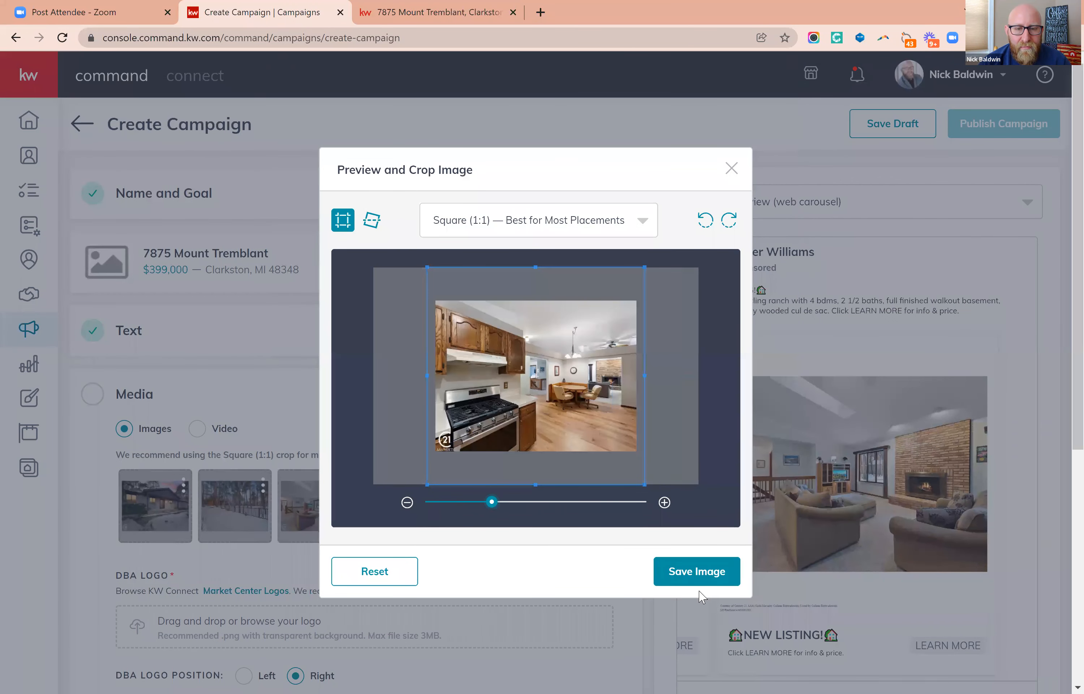
{"action": "left_click", "coordinate": [691, 572]}
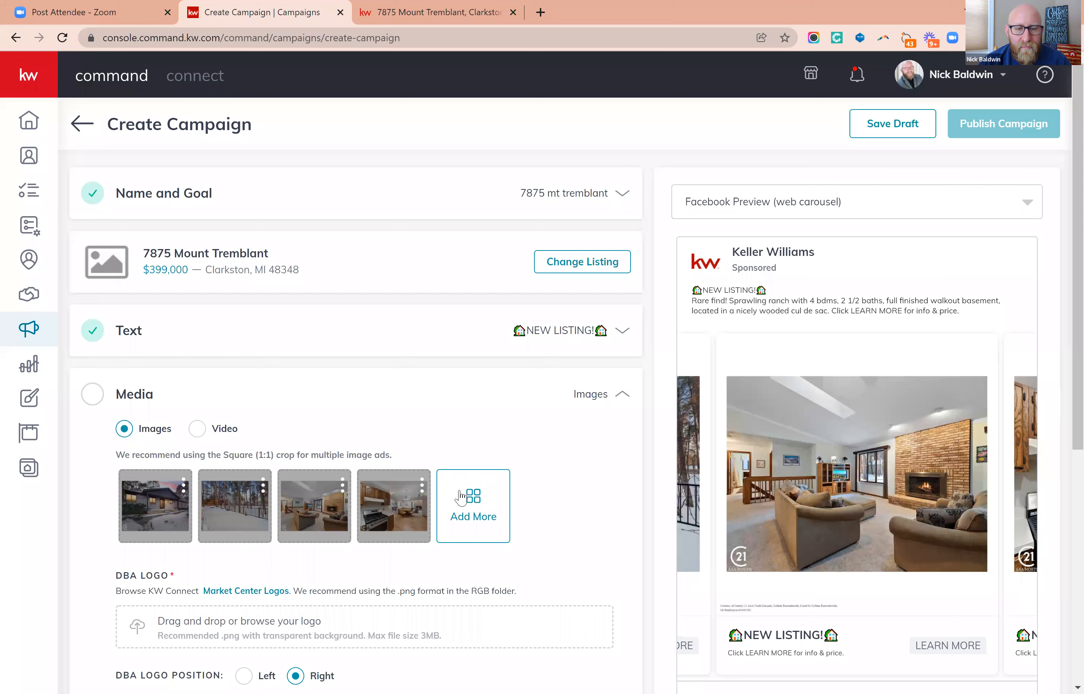
Add the bathroom photo with the long vanity and open doorway as the fifth image, zoomed out within the Square (1:1) crop.
{"action": "left_click", "coordinate": [476, 503]}
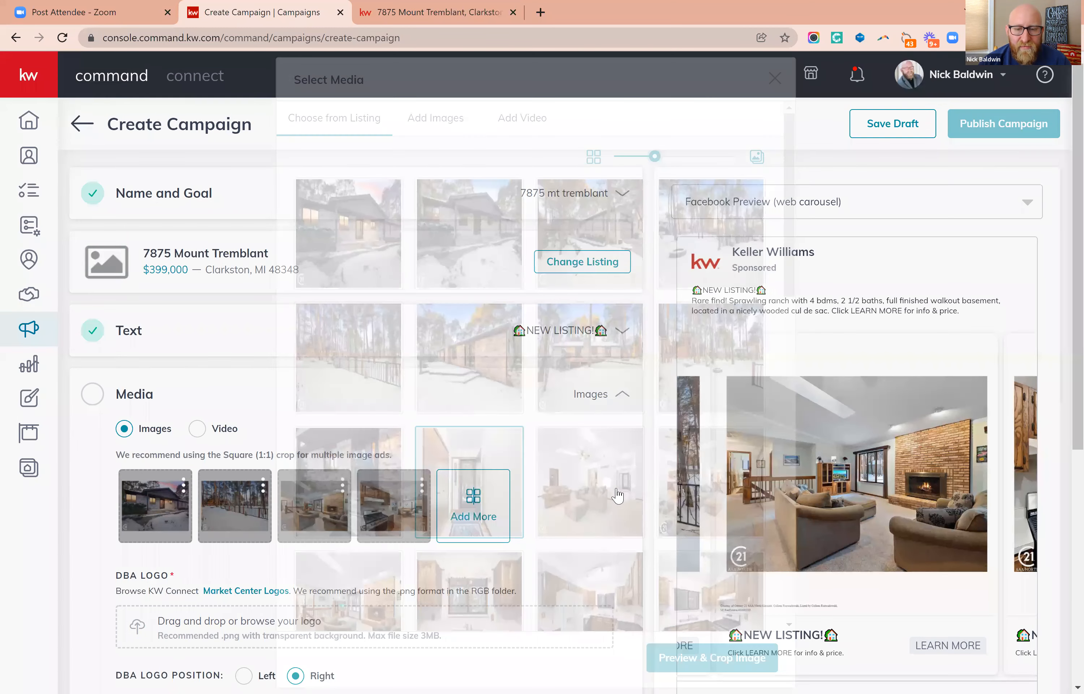
{"action": "left_click", "coordinate": [605, 501]}
{"action": "scroll", "coordinate": [604, 501], "scroll_direction": "down", "scroll_amount": 4}
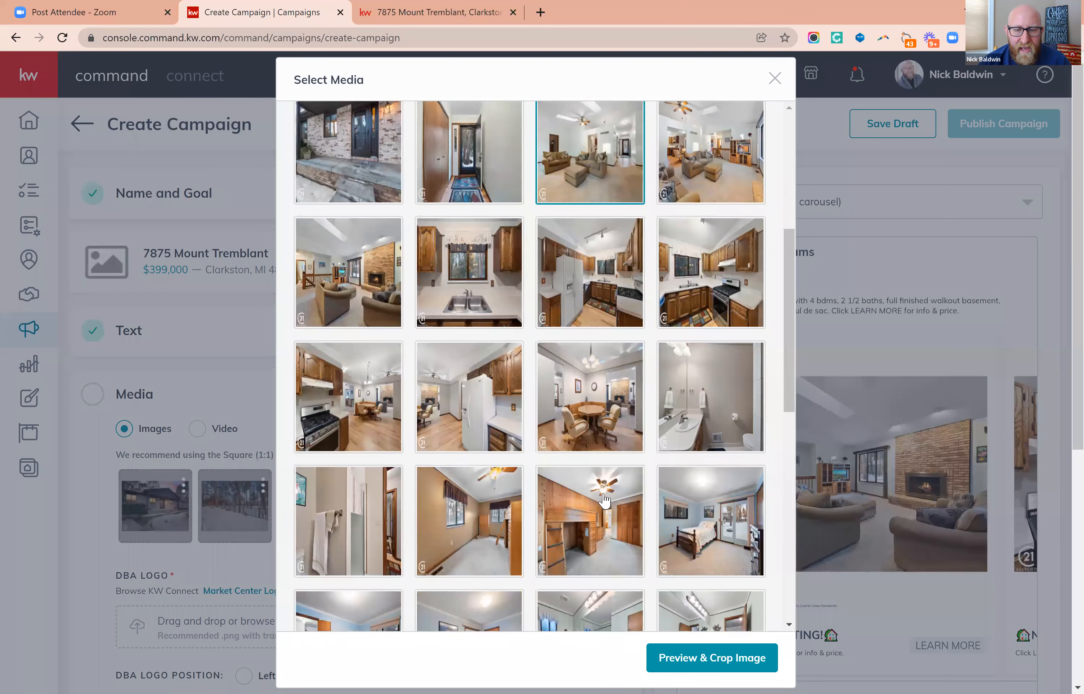
{"action": "scroll", "coordinate": [607, 502], "scroll_direction": "down", "scroll_amount": 3}
{"action": "scroll", "coordinate": [607, 501], "scroll_direction": "down", "scroll_amount": 2}
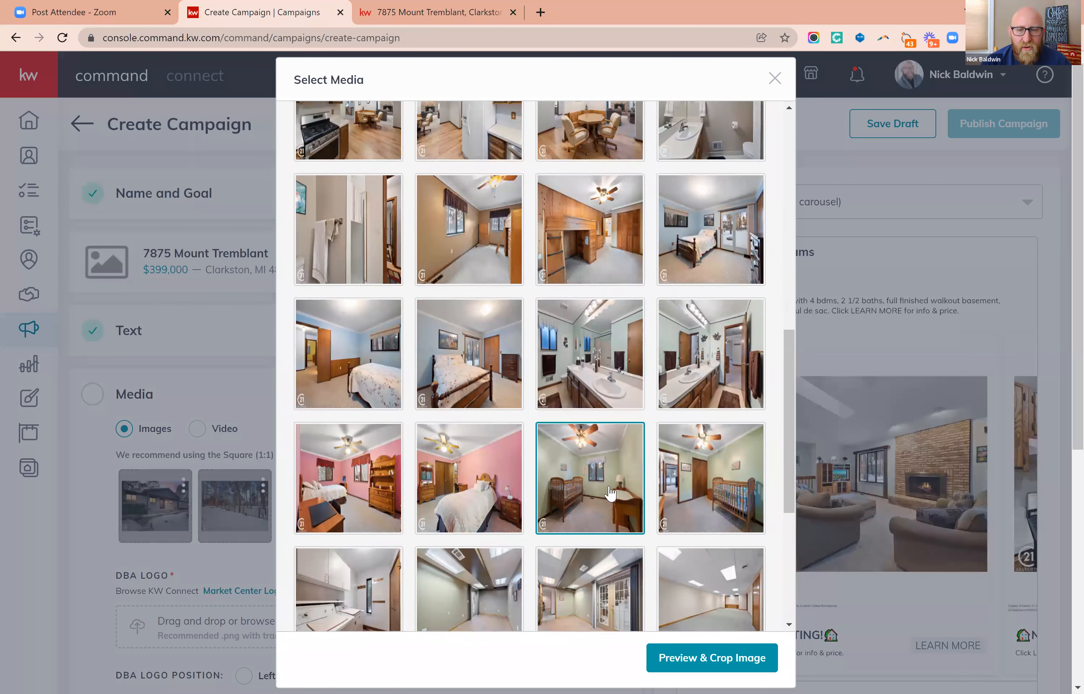
{"action": "left_click", "coordinate": [705, 277]}
{"action": "left_click", "coordinate": [705, 277]}
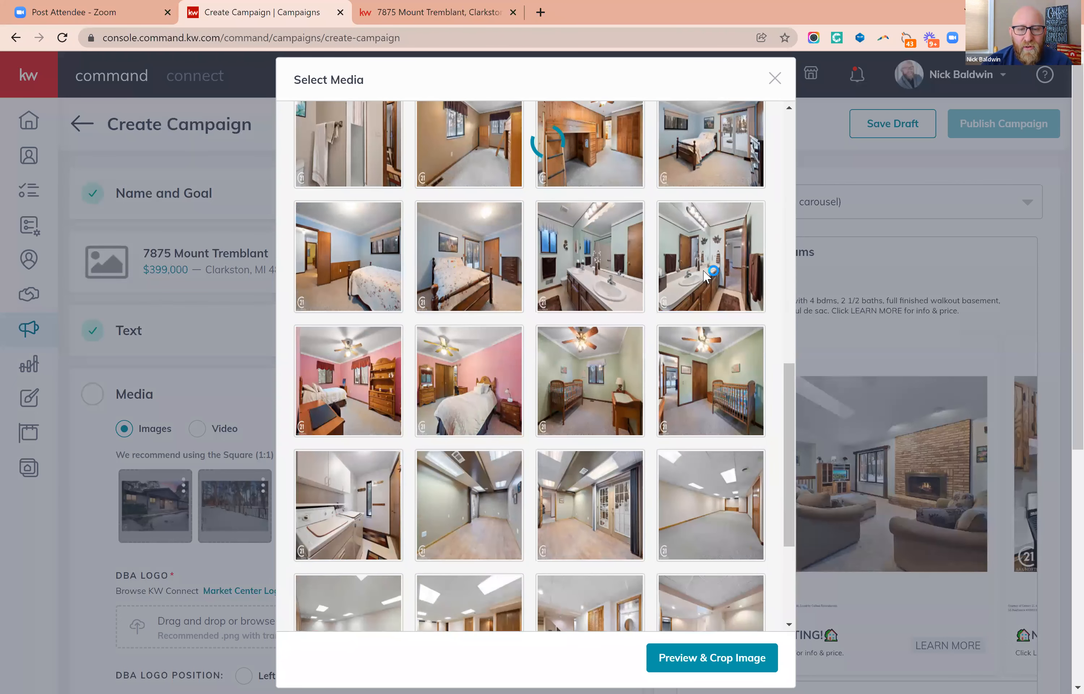
{"action": "left_click", "coordinate": [690, 668]}
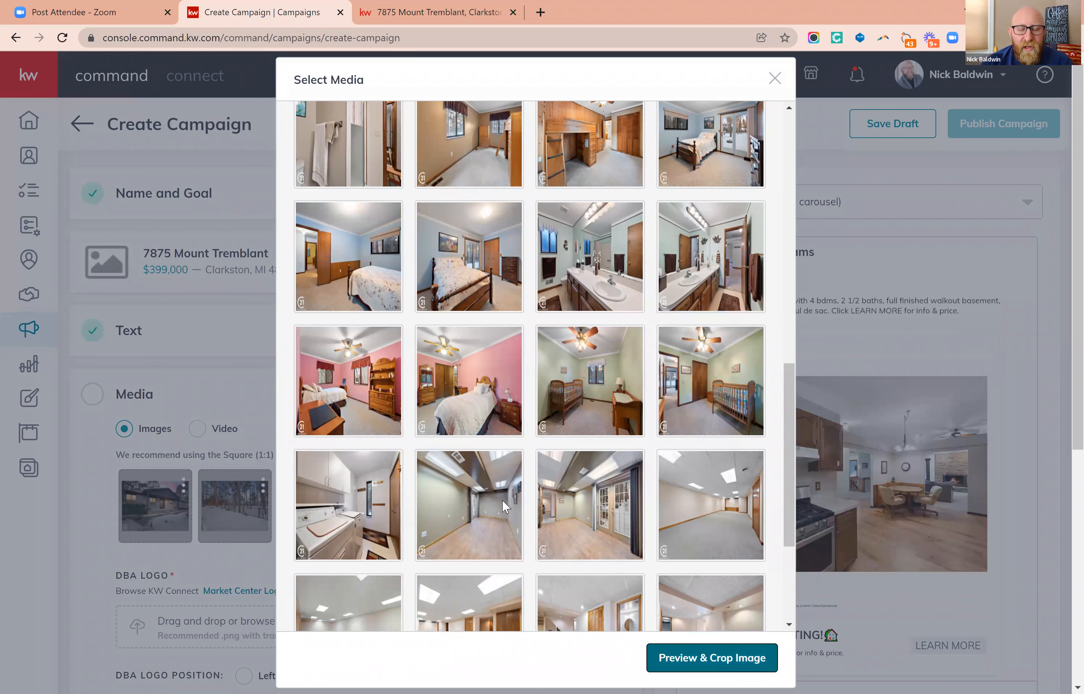
{"action": "left_click", "coordinate": [407, 503]}
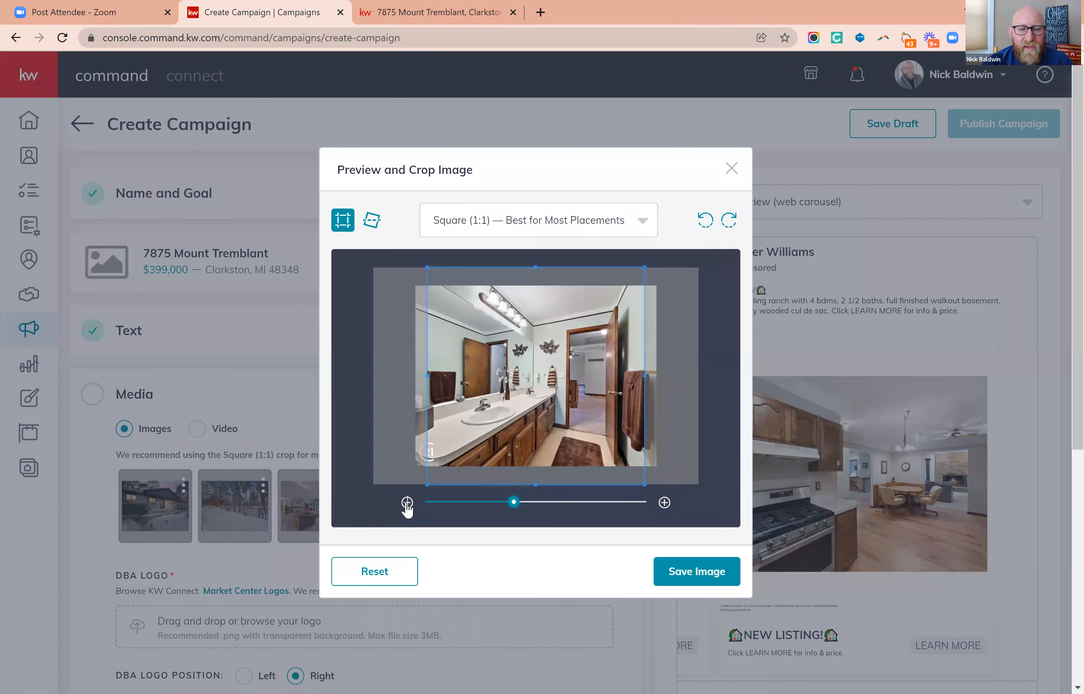
{"action": "left_click", "coordinate": [407, 502]}
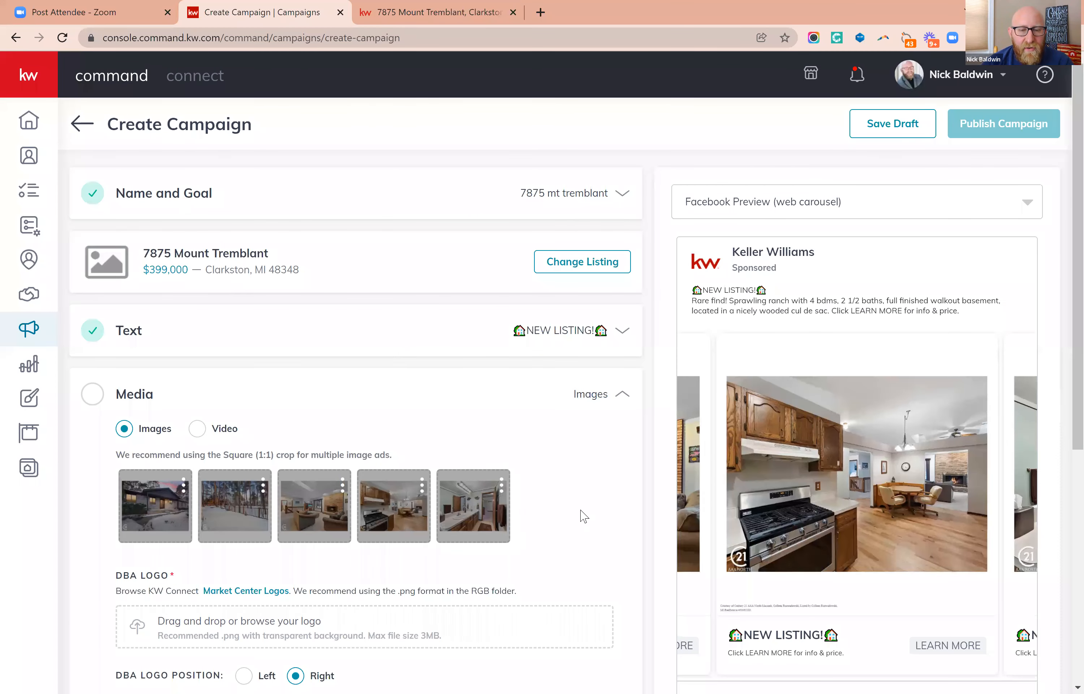
Examine all five photos and their captions in the Facebook carousel preview, going through the cards in both directions.
{"action": "left_click_drag", "start_coordinate": [967, 482], "coordinate": [756, 519]}
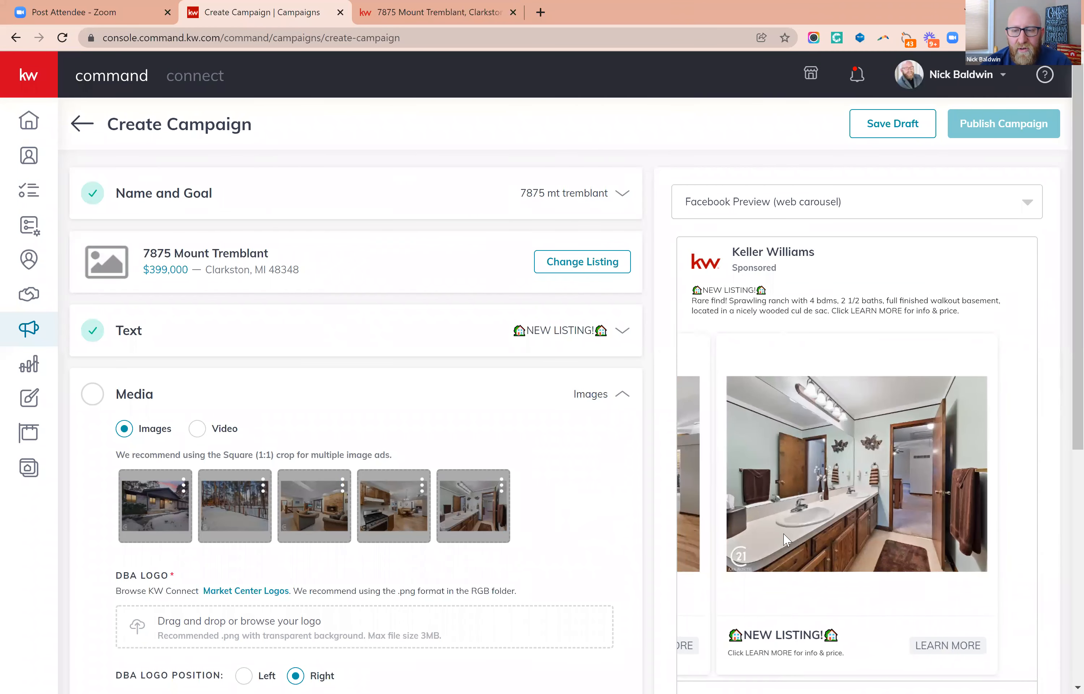
{"action": "left_click_drag", "start_coordinate": [821, 505], "coordinate": [937, 505]}
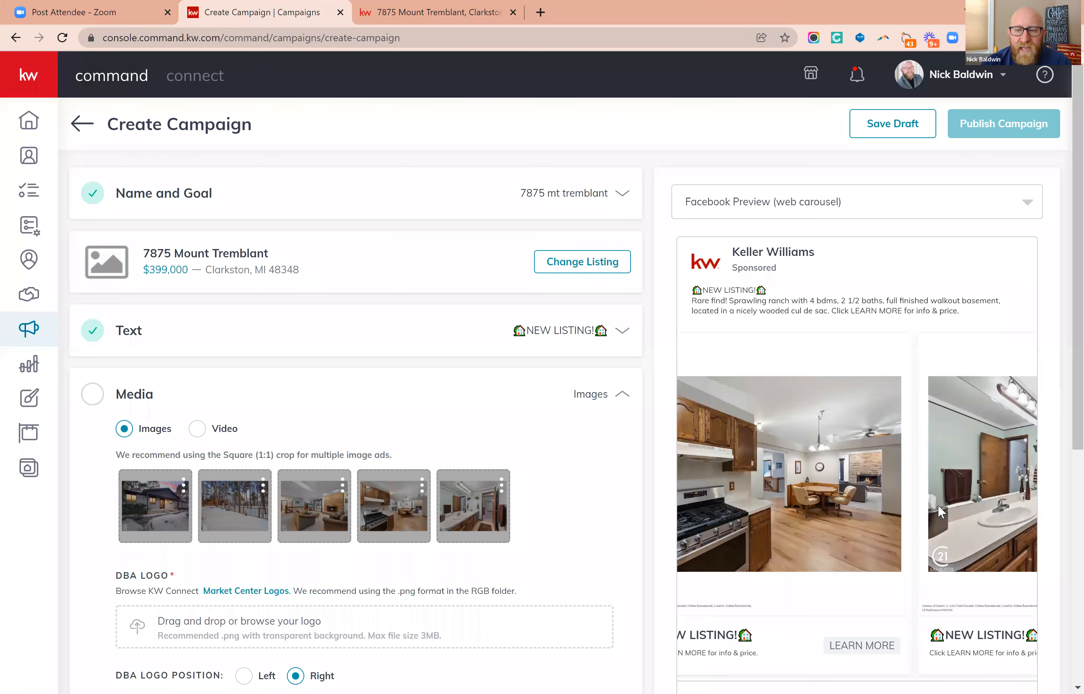
{"action": "left_click_drag", "start_coordinate": [717, 511], "coordinate": [956, 526]}
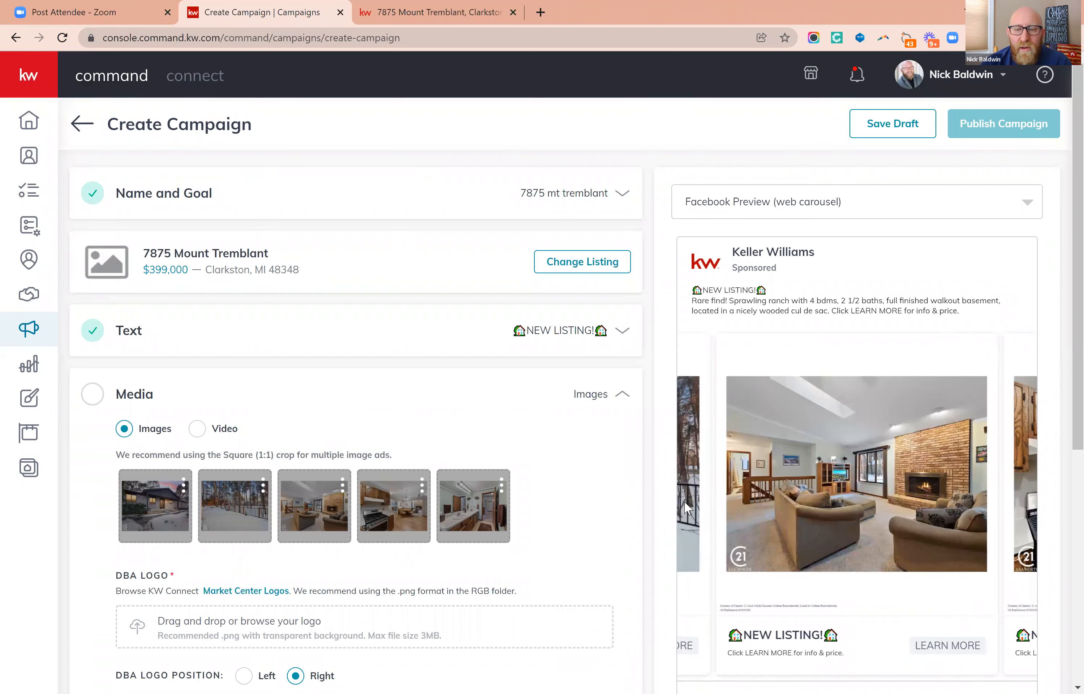
{"action": "left_click_drag", "start_coordinate": [747, 505], "coordinate": [865, 552]}
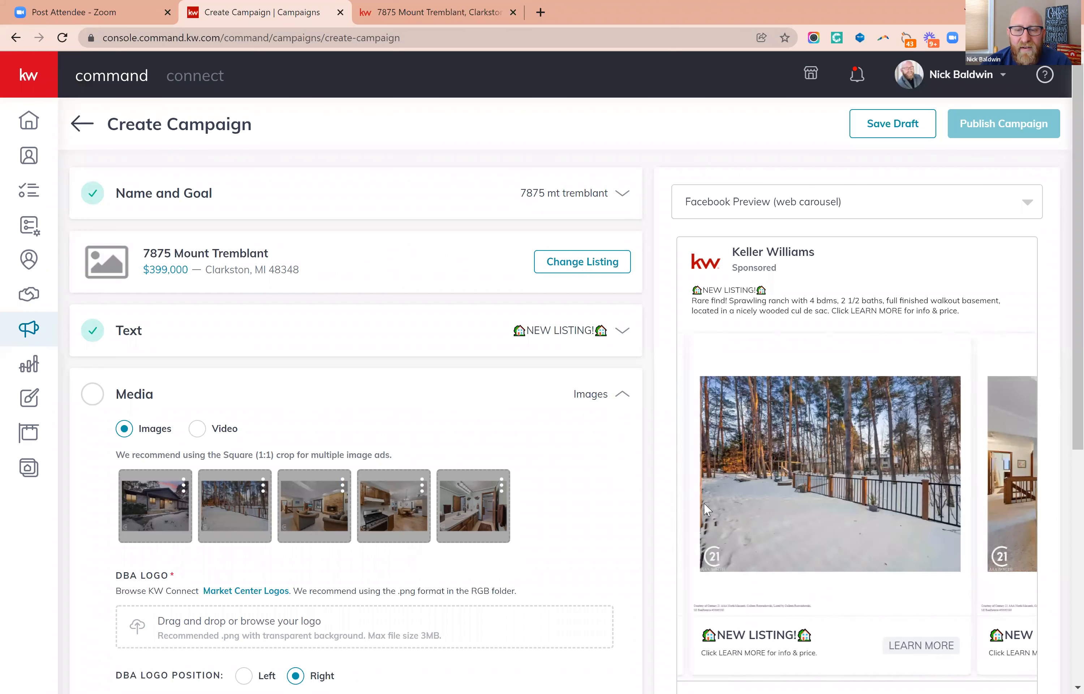
{"action": "left_click_drag", "start_coordinate": [749, 510], "coordinate": [919, 531]}
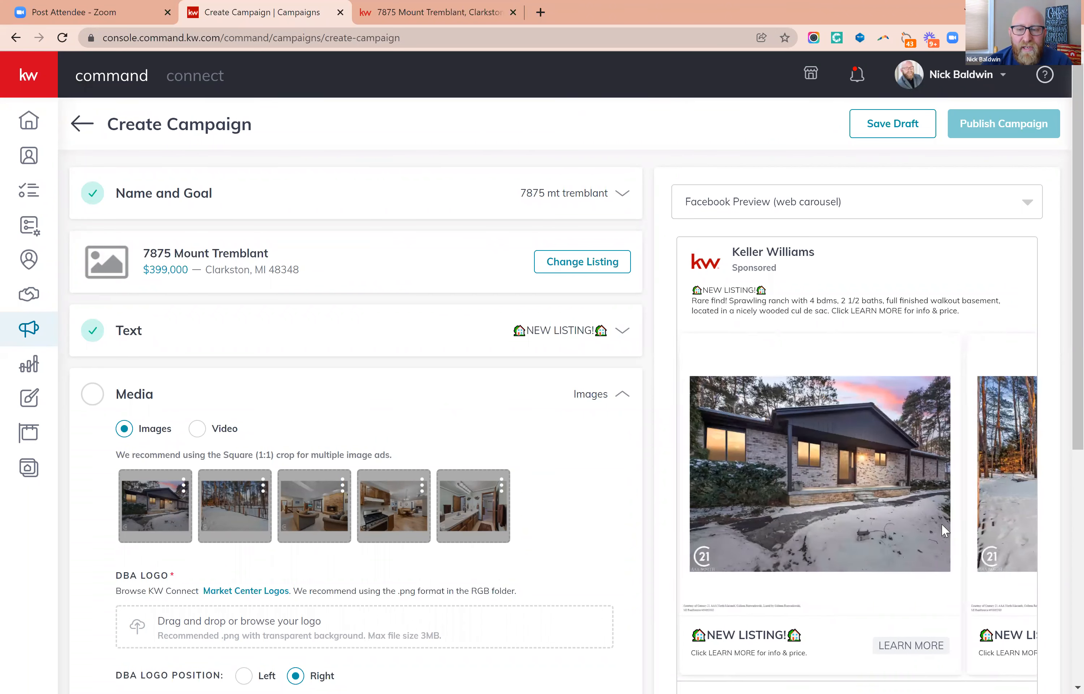
{"action": "left_click_drag", "start_coordinate": [1018, 519], "coordinate": [861, 509]}
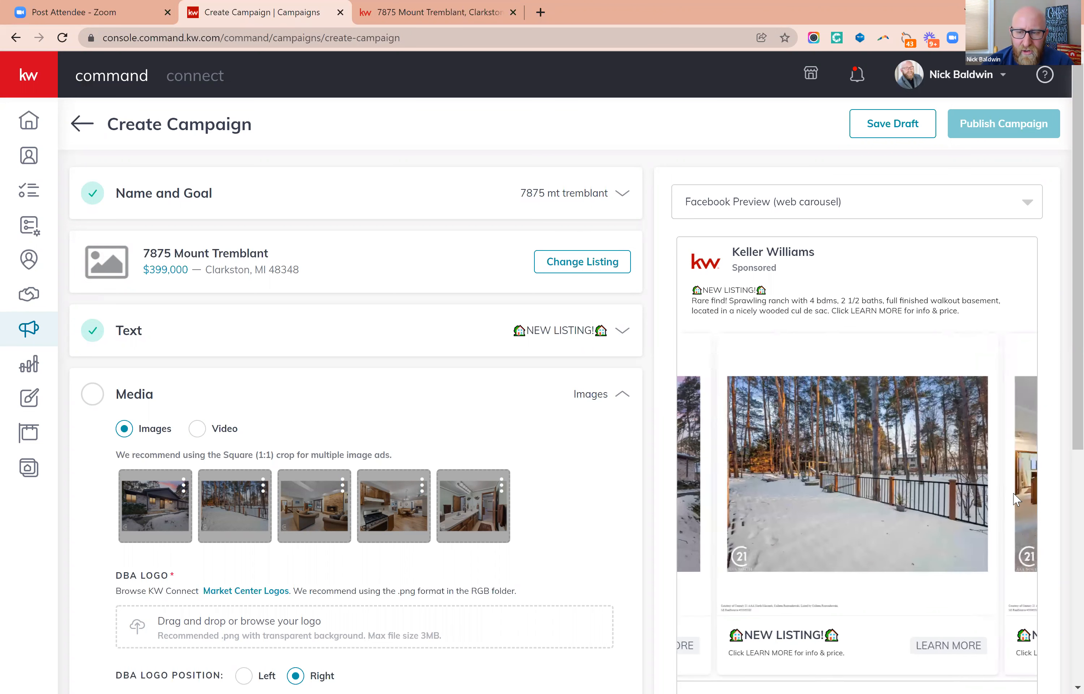
{"action": "left_click_drag", "start_coordinate": [993, 503], "coordinate": [800, 480]}
{"action": "scroll", "coordinate": [798, 474], "scroll_direction": "down", "scroll_amount": 2}
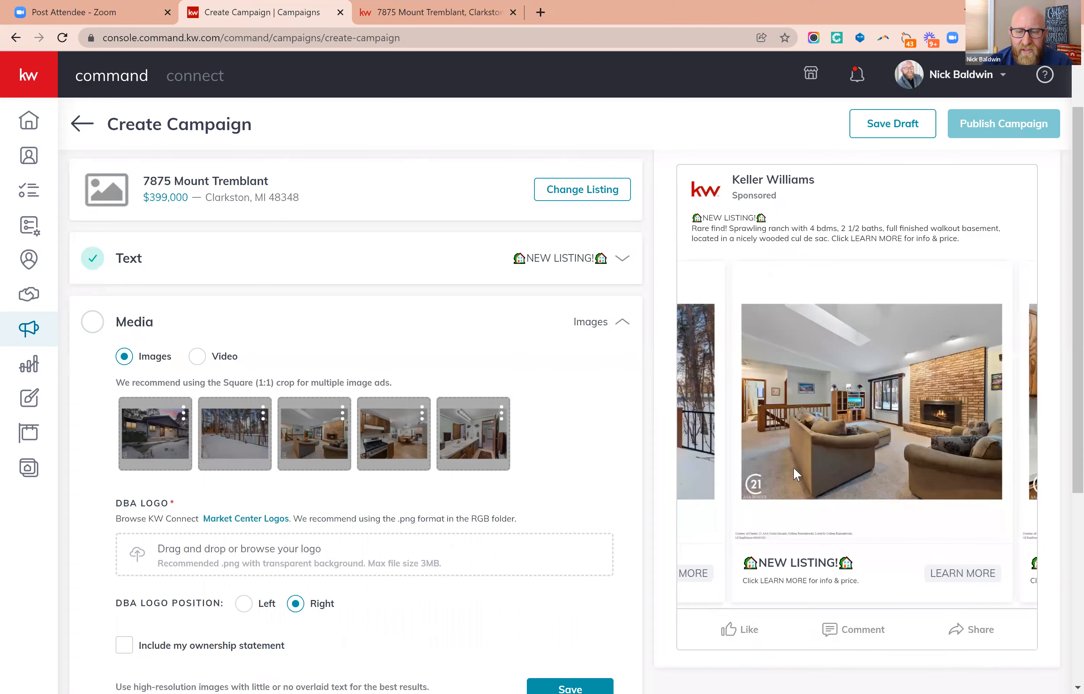
{"action": "left_click_drag", "start_coordinate": [891, 450], "coordinate": [757, 450]}
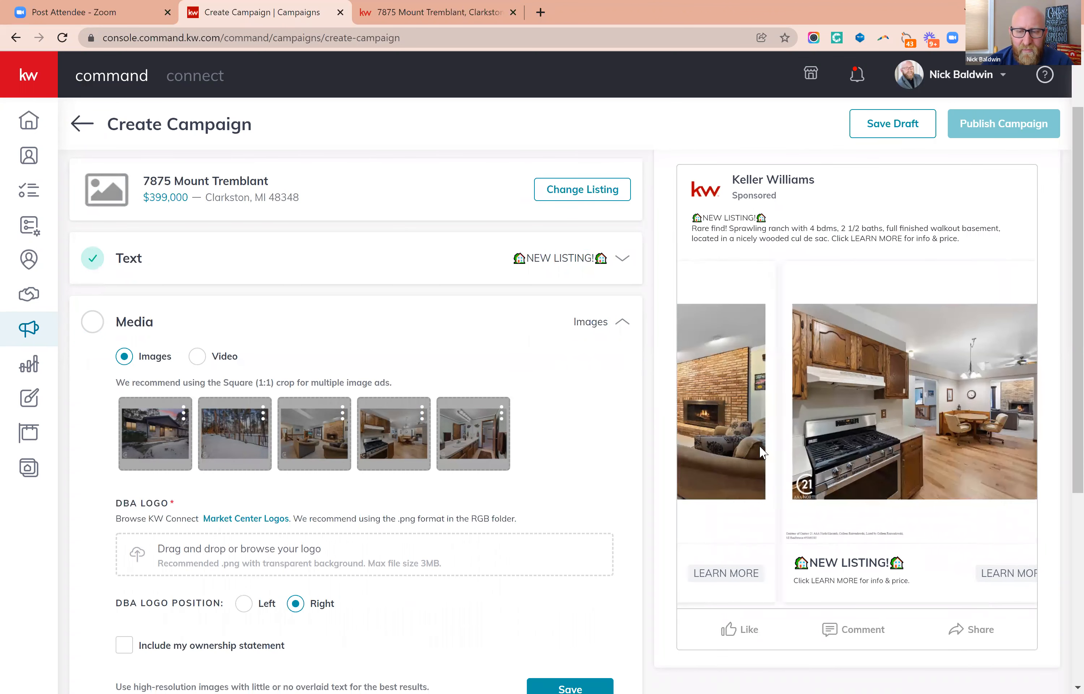
{"action": "left_click_drag", "start_coordinate": [1025, 441], "coordinate": [894, 438]}
{"action": "left_click_drag", "start_coordinate": [774, 444], "coordinate": [892, 482]}
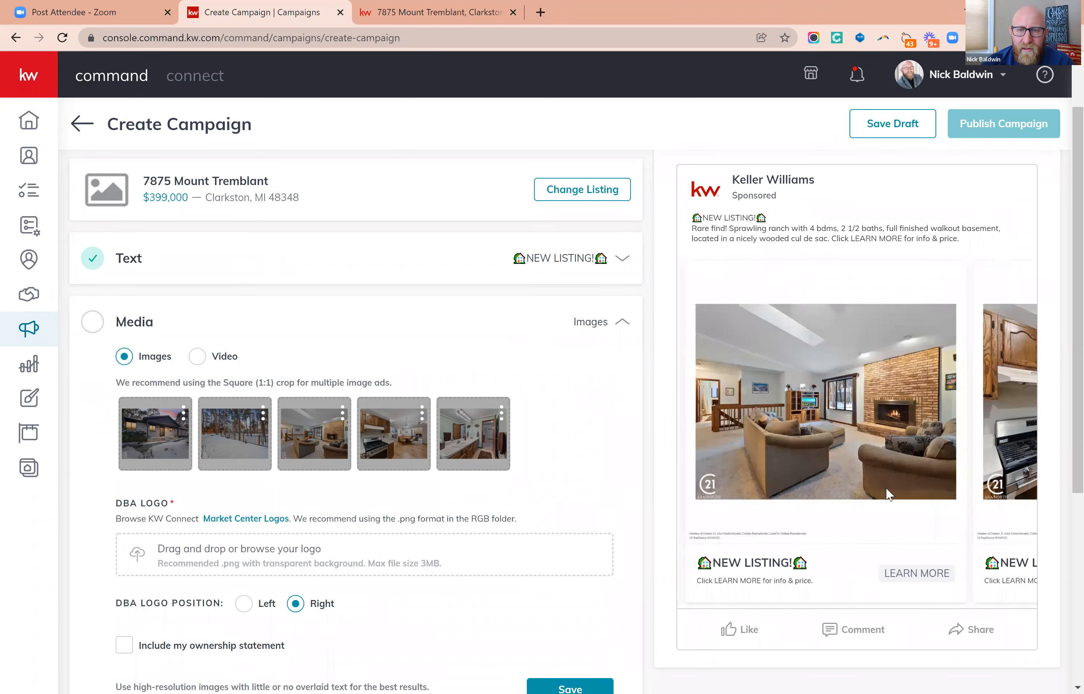
{"action": "left_click_drag", "start_coordinate": [698, 456], "coordinate": [906, 475]}
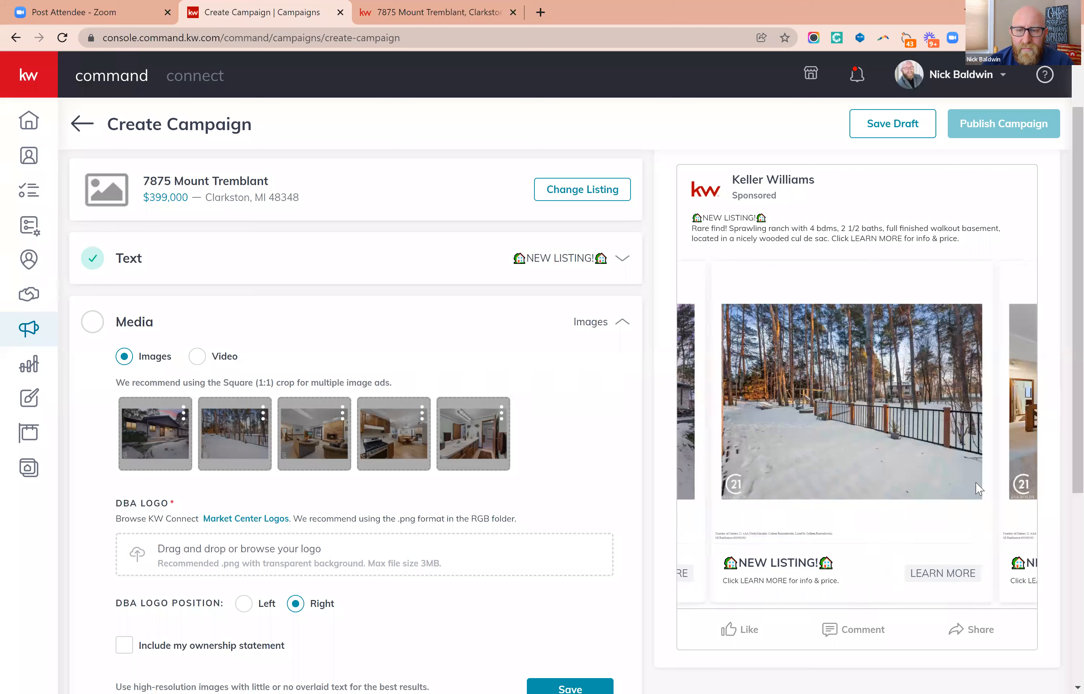
{"action": "left_click_drag", "start_coordinate": [697, 459], "coordinate": [860, 477]}
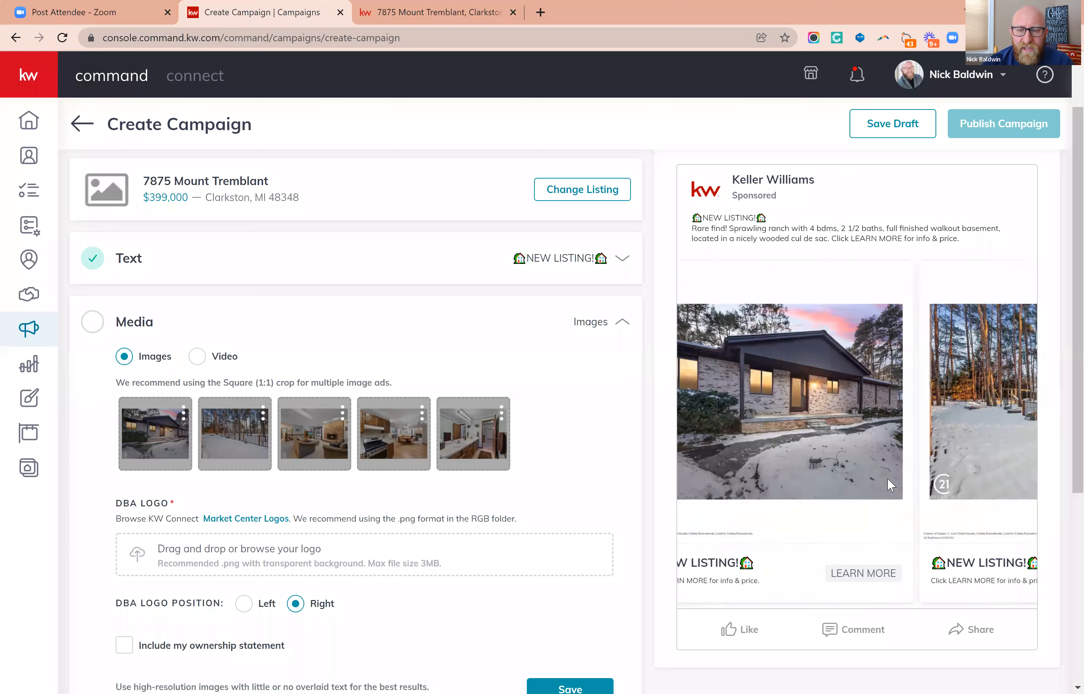
Try to save the Media section with the five photos and no DBA logo uploaded.
{"action": "scroll", "coordinate": [482, 499], "scroll_direction": "down", "scroll_amount": 5}
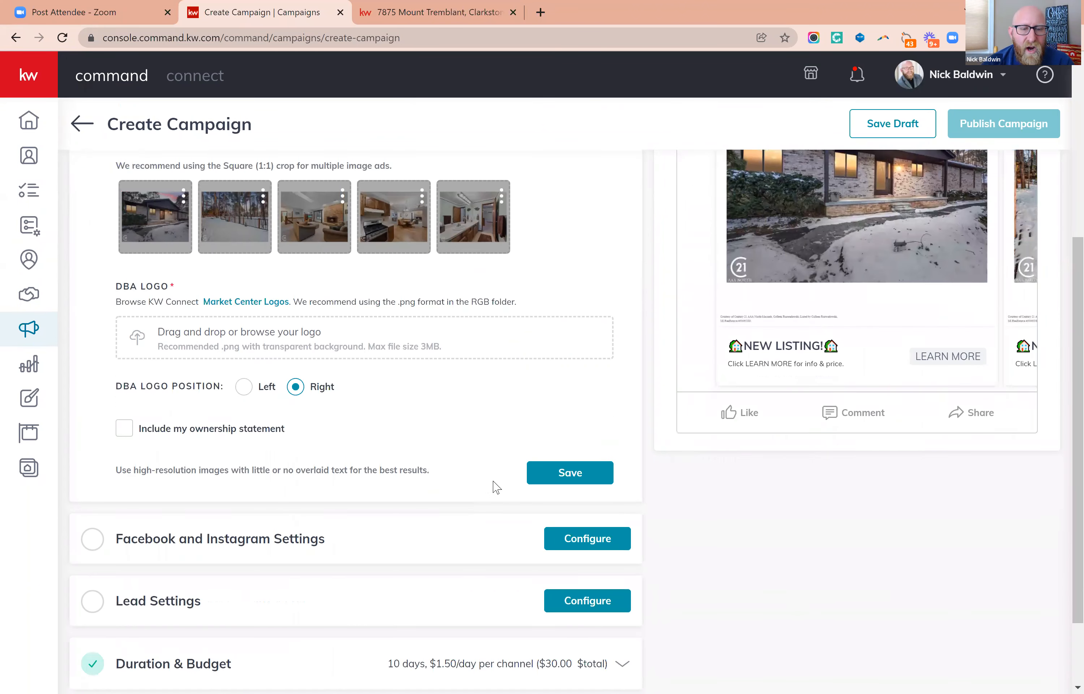
{"action": "left_click", "coordinate": [567, 480]}
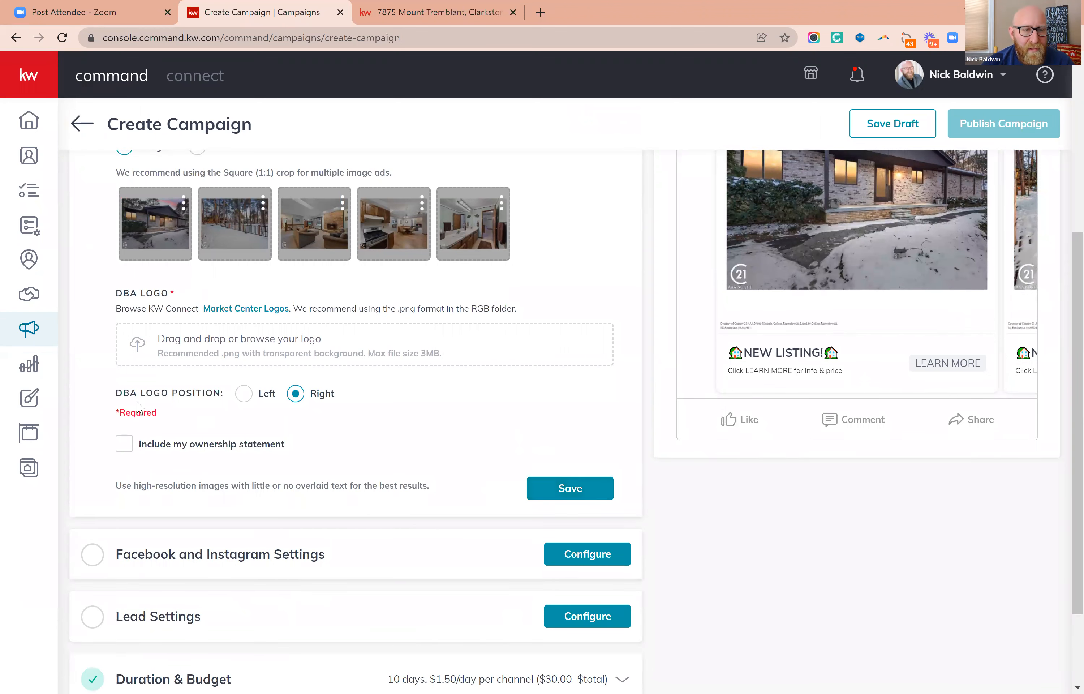
Upload the Keller Williams logo as the DBA logo, positioned on the right, and save the Media section.
{"action": "scroll", "coordinate": [575, 458], "scroll_direction": "up", "scroll_amount": 1}
{"action": "scroll", "coordinate": [573, 457], "scroll_direction": "up", "scroll_amount": 3}
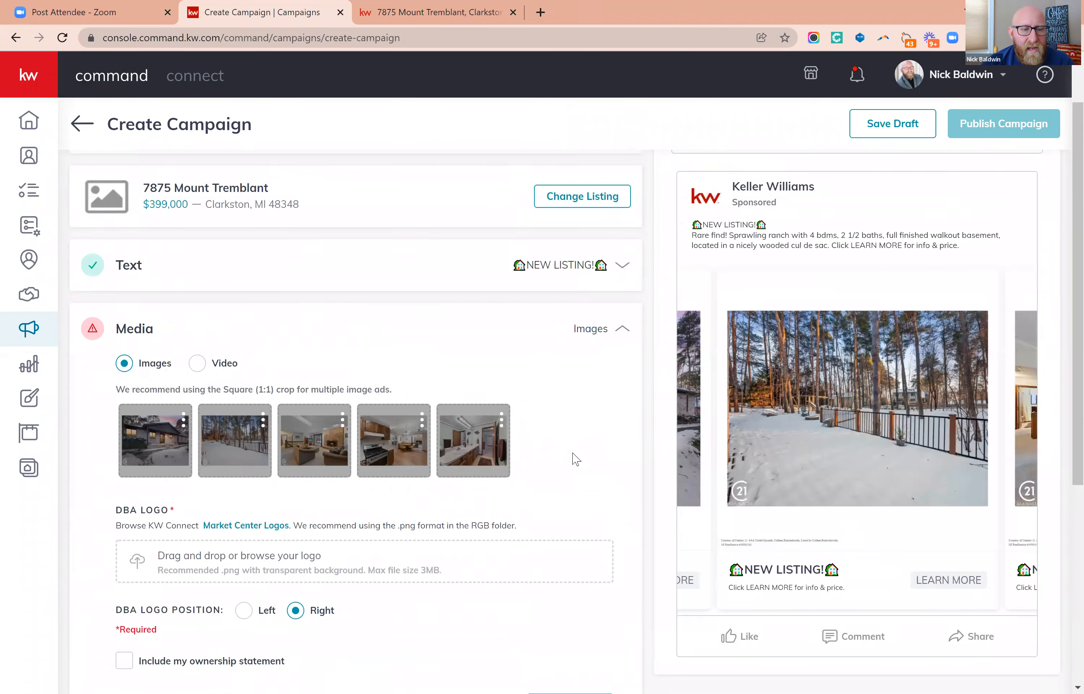
{"action": "scroll", "coordinate": [573, 458], "scroll_direction": "down", "scroll_amount": 4}
{"action": "left_click", "coordinate": [138, 343]}
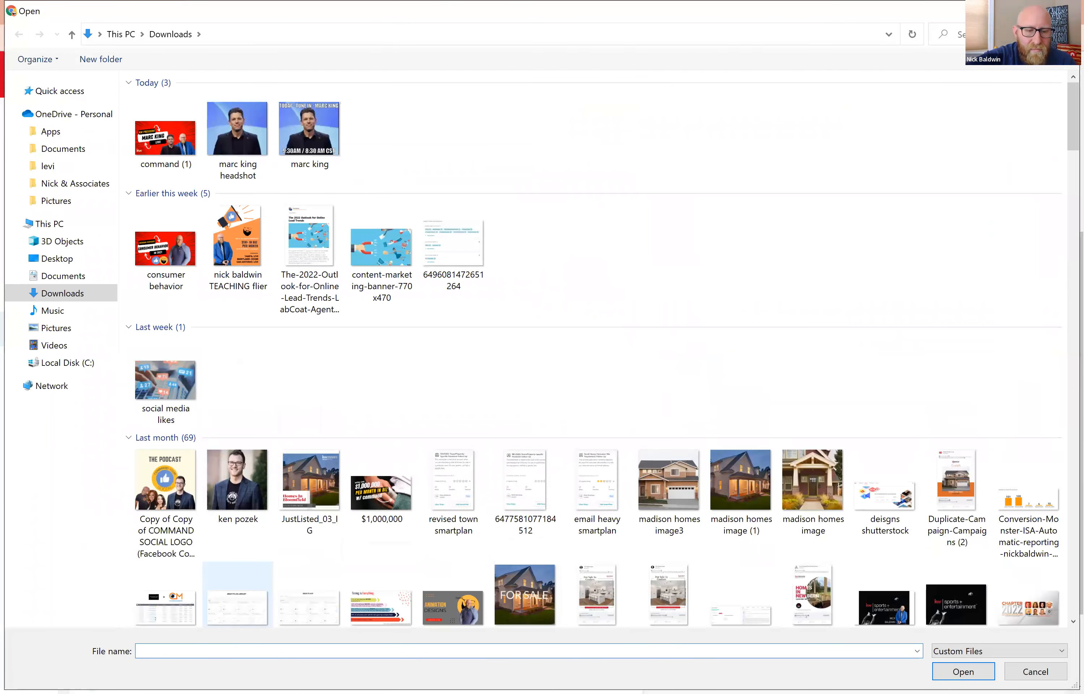
{"action": "type", "text": "KW"}
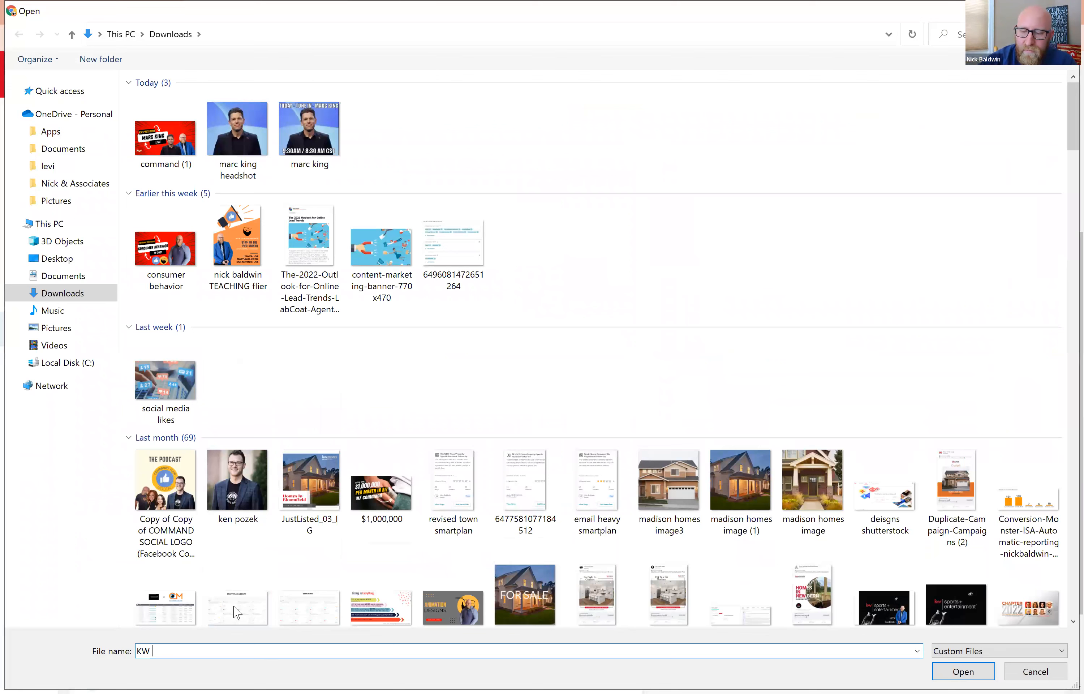
{"action": "left_click", "coordinate": [262, 583]}
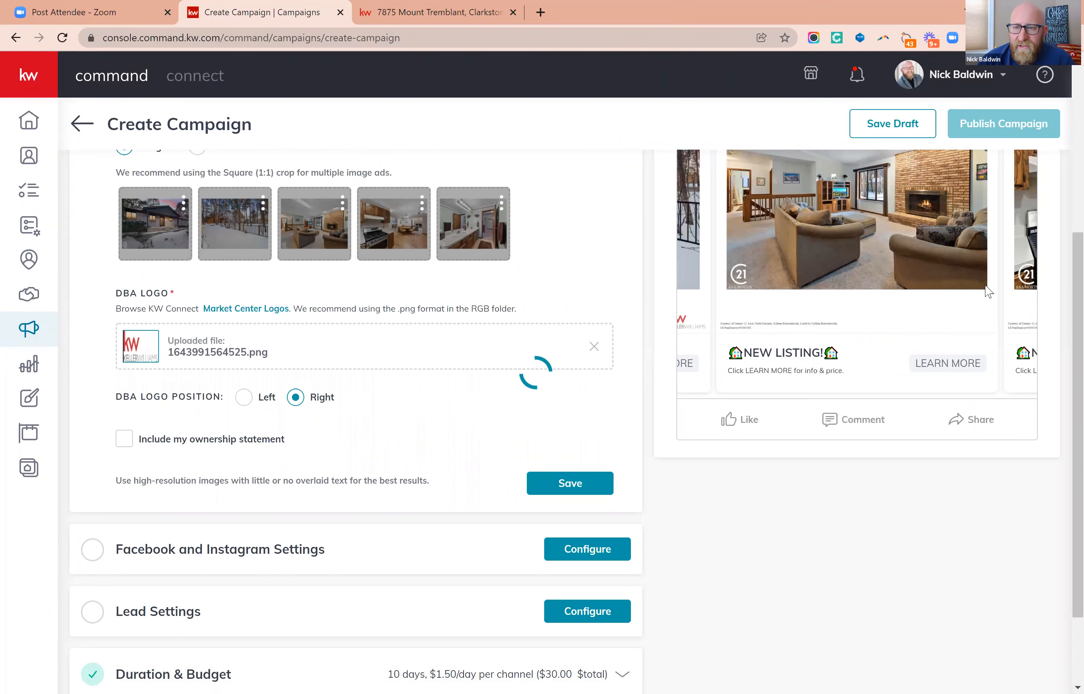
{"action": "scroll", "coordinate": [966, 274], "scroll_direction": "up", "scroll_amount": 2}
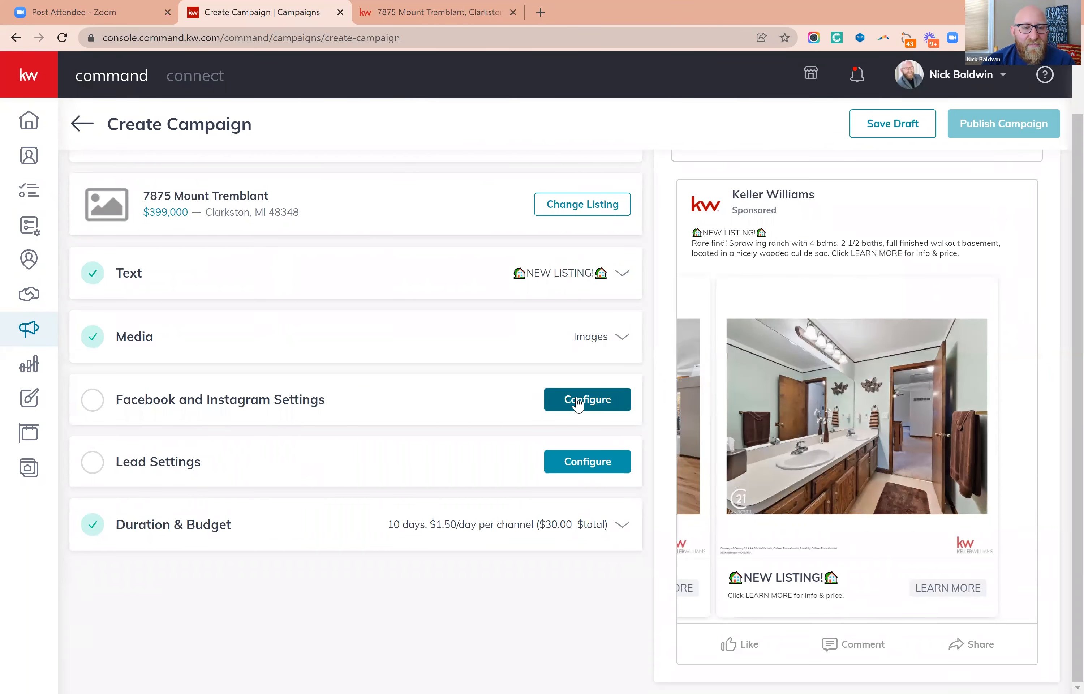
Configure the Facebook and Instagram settings with Superior Homes Group at Keller Williams Premier as the page and the Facebook Lead Generation Form destination.
{"action": "left_click", "coordinate": [577, 403]}
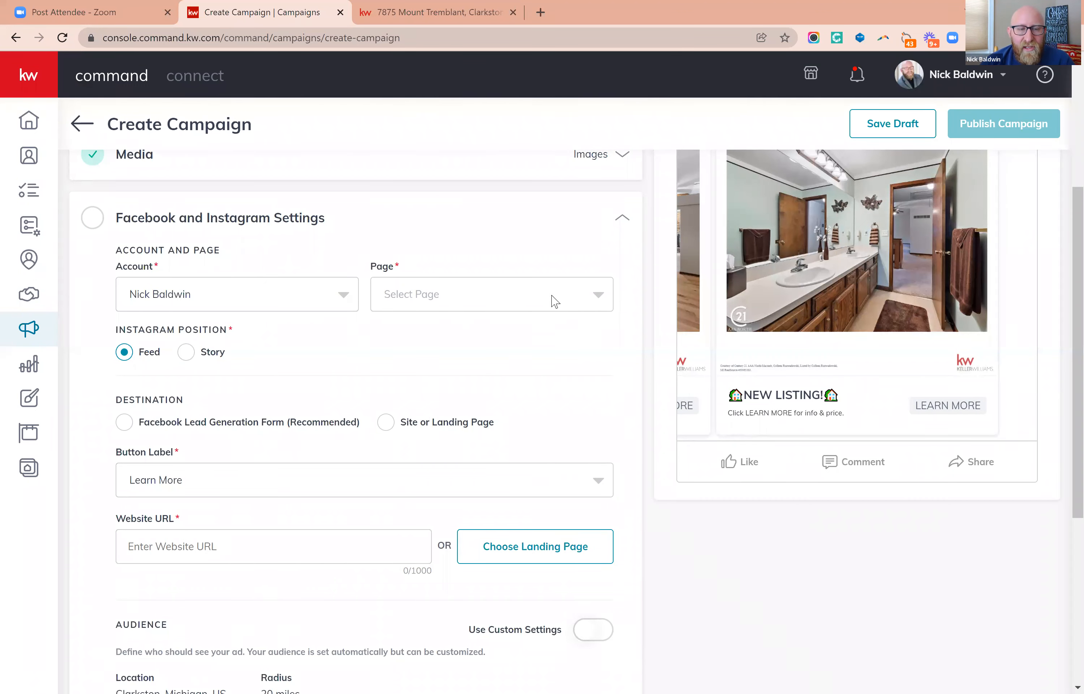
{"action": "left_click", "coordinate": [555, 302]}
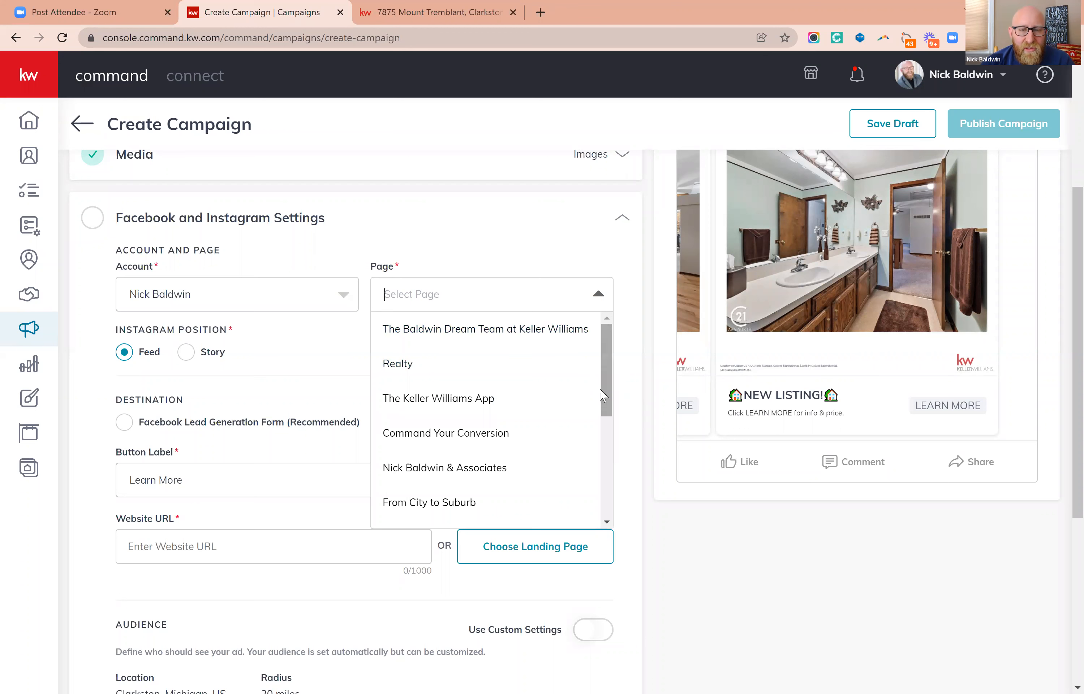
{"action": "left_click_drag", "start_coordinate": [602, 401], "coordinate": [602, 450]}
{"action": "scroll", "coordinate": [601, 453], "scroll_direction": "down", "scroll_amount": 1}
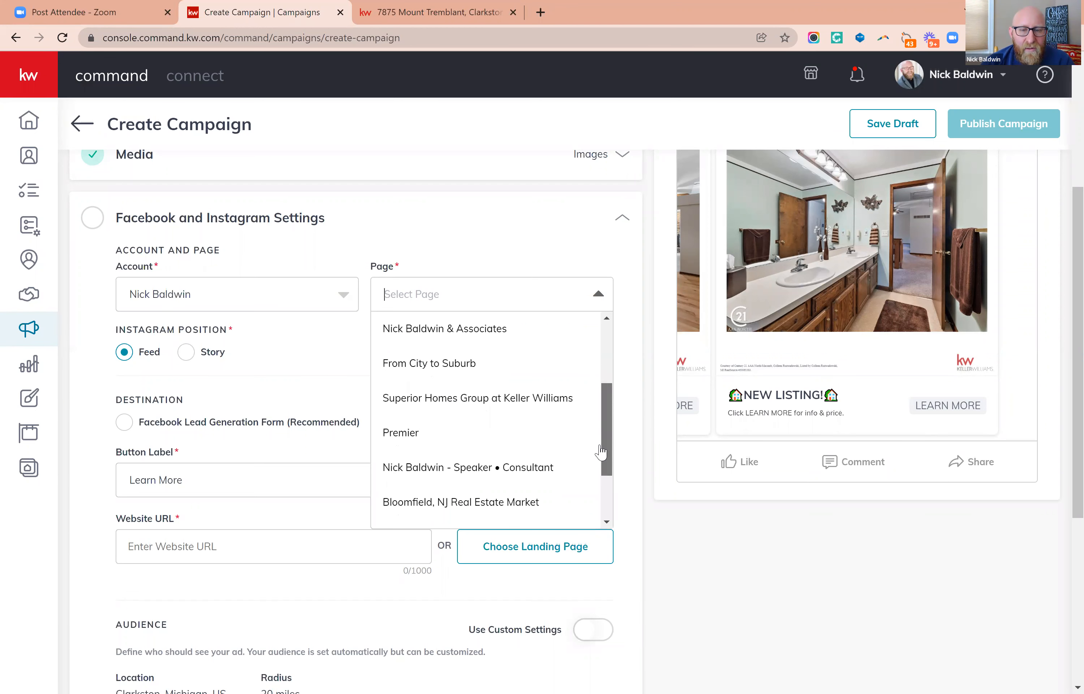
{"action": "left_click", "coordinate": [579, 401]}
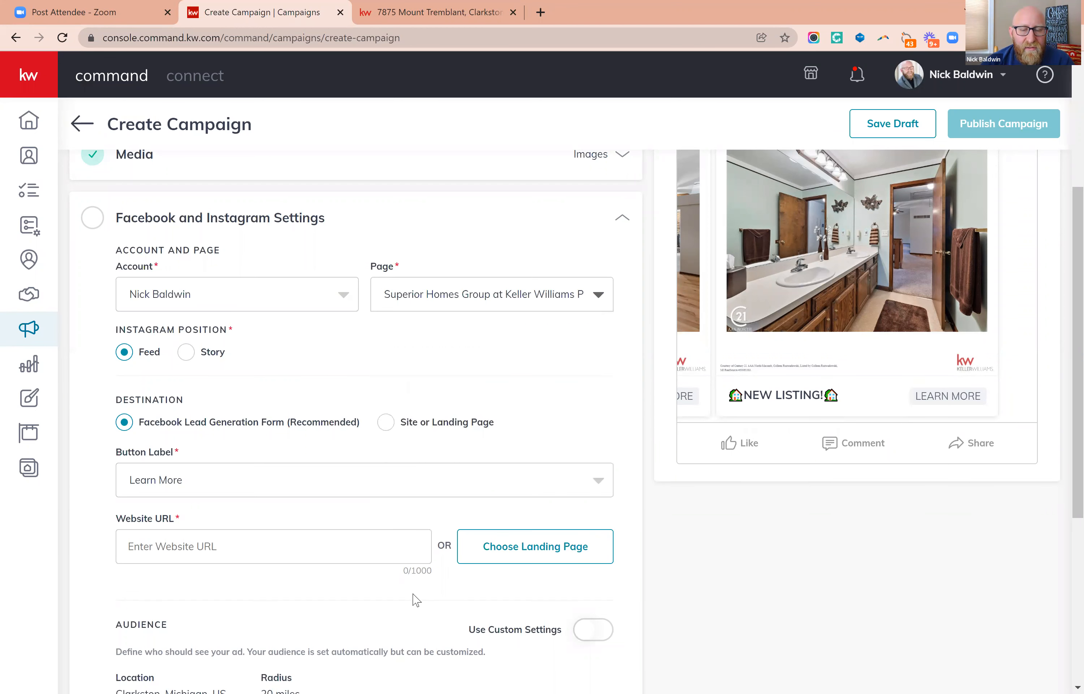
{"action": "scroll", "coordinate": [549, 457], "scroll_direction": "up", "scroll_amount": 5}
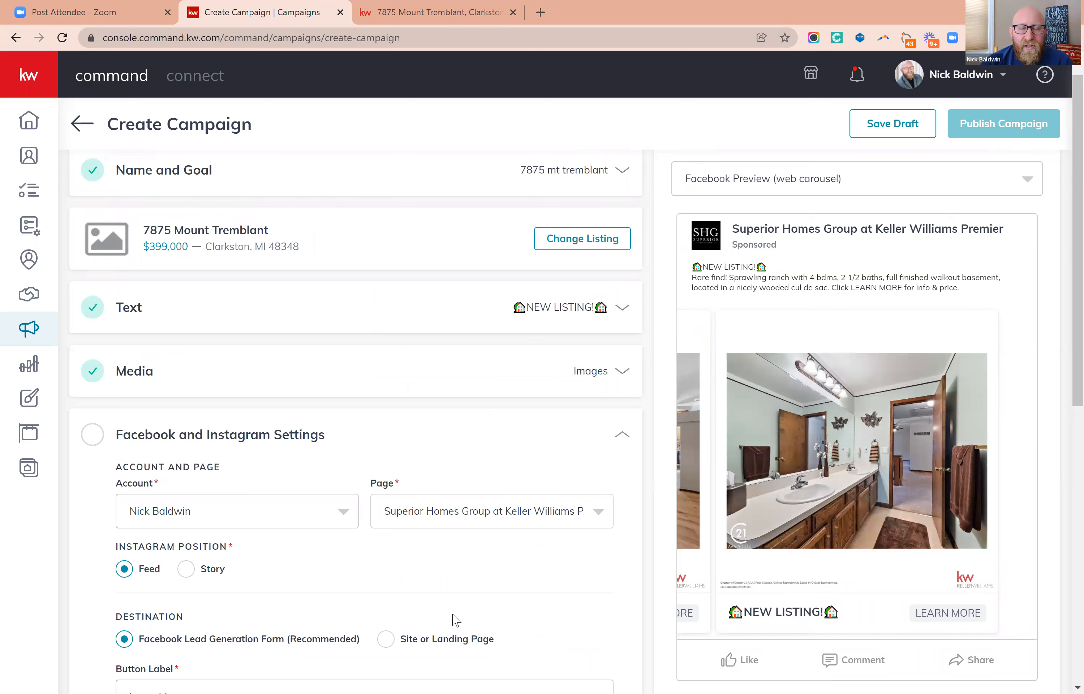
{"action": "scroll", "coordinate": [536, 566], "scroll_direction": "down", "scroll_amount": 4}
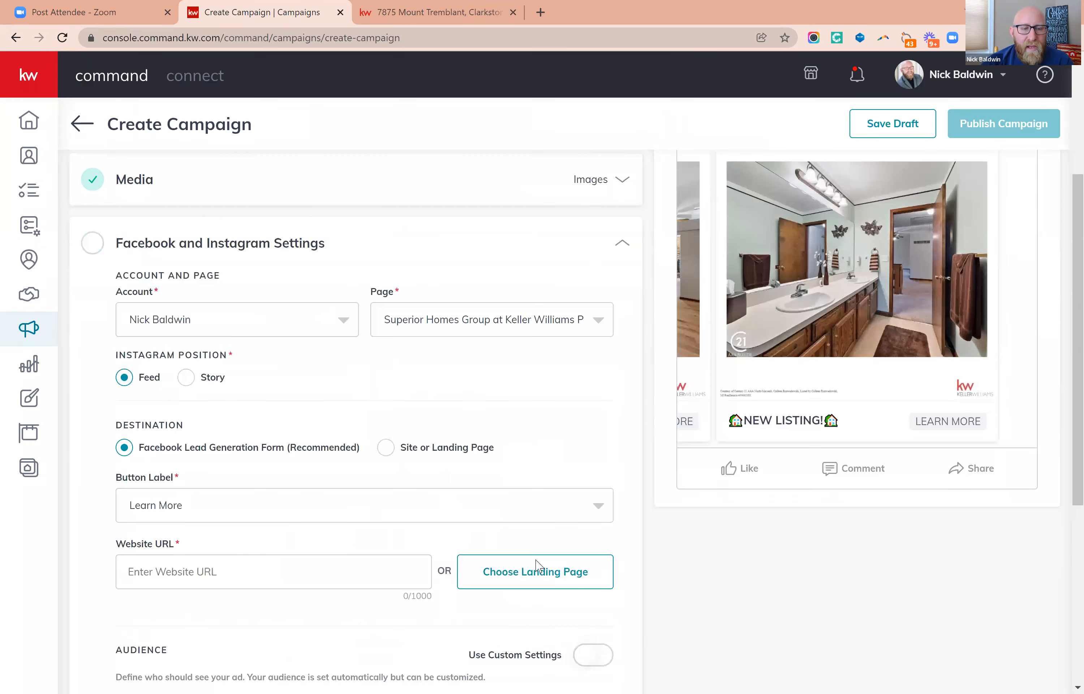
Look for the Settings option in the account menu and close the menu without changing anything.
{"action": "scroll", "coordinate": [536, 567], "scroll_direction": "down", "scroll_amount": 4}
{"action": "scroll", "coordinate": [524, 455], "scroll_direction": "up", "scroll_amount": 2}
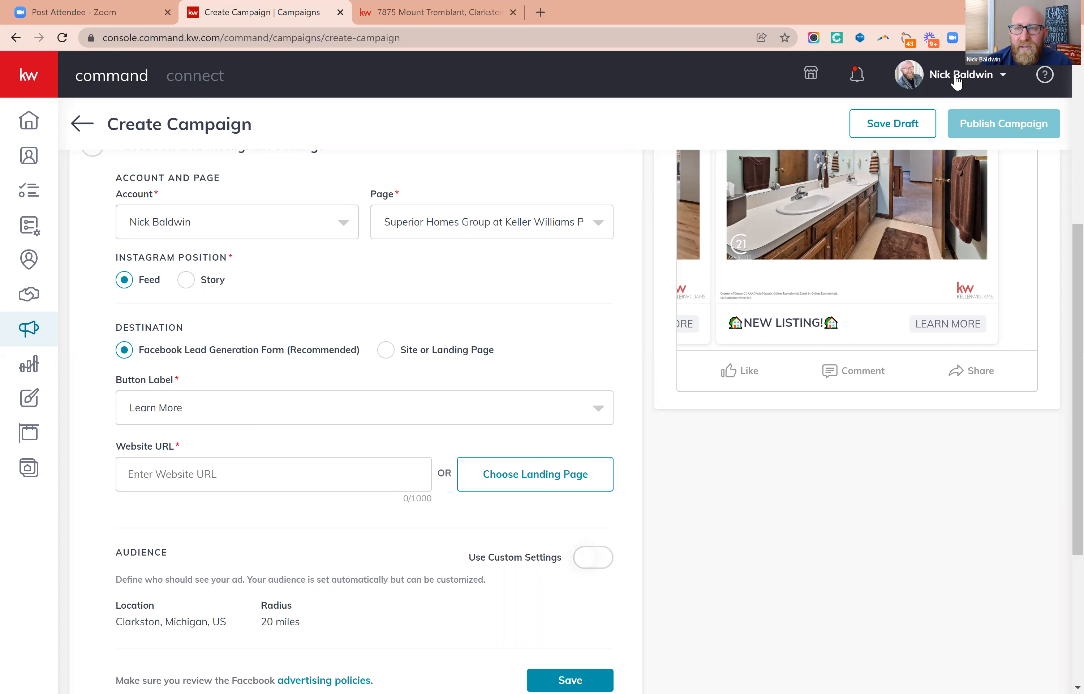
{"action": "left_click", "coordinate": [957, 78]}
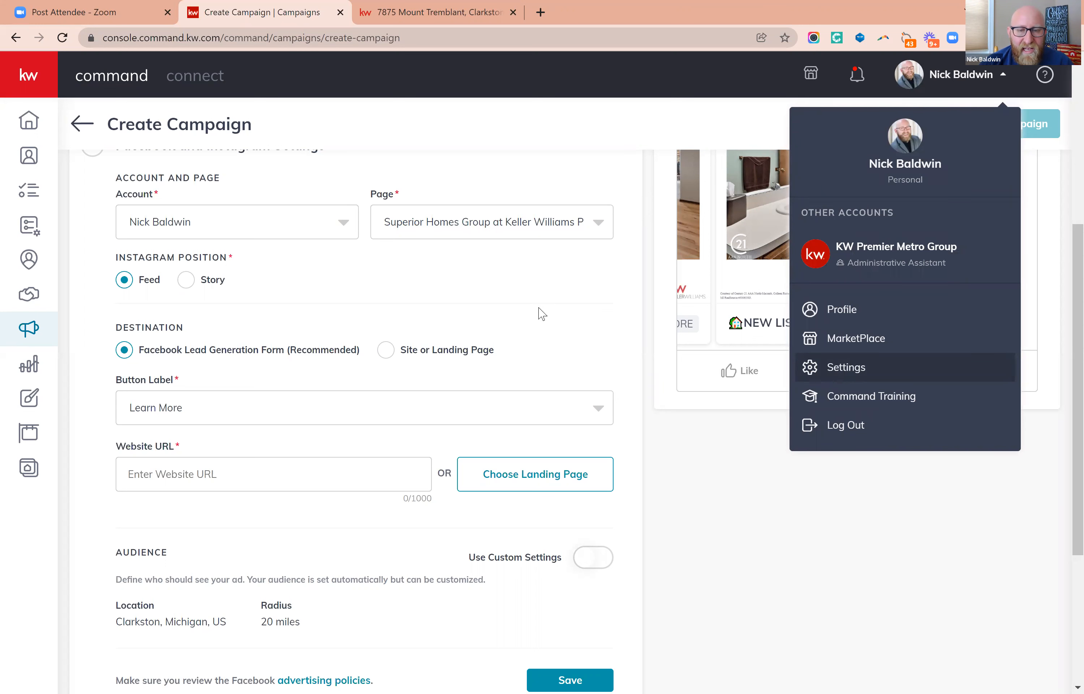
{"action": "left_click", "coordinate": [533, 311]}
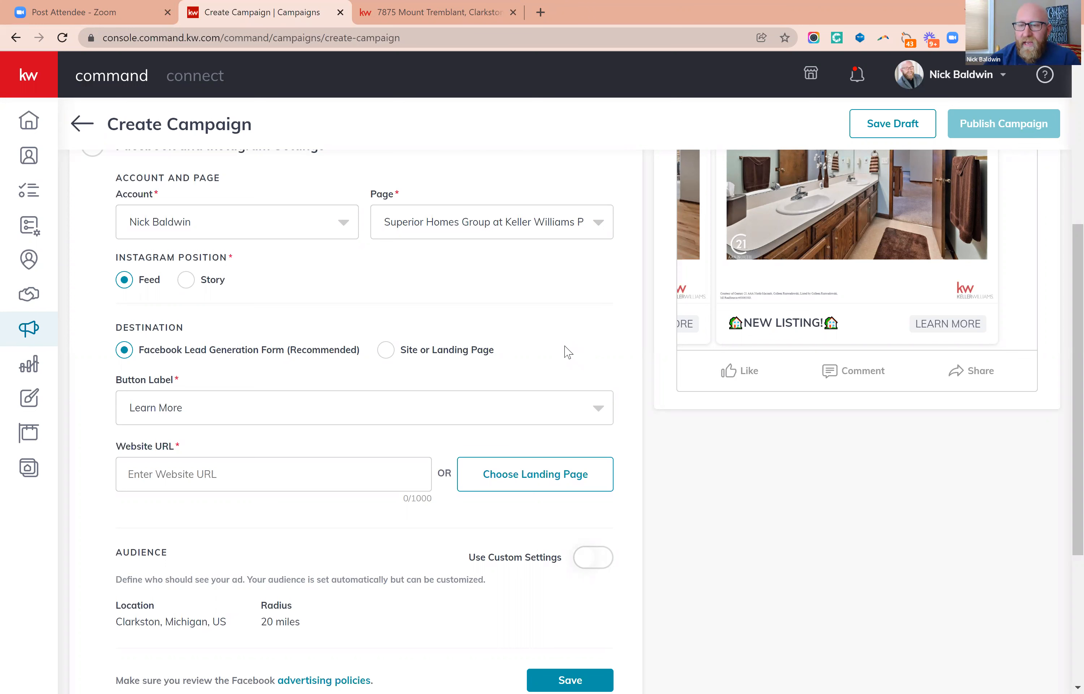
Preview the ad as an Instagram Story carousel and go through its images back to the first one.
{"action": "scroll", "coordinate": [774, 273], "scroll_direction": "up", "scroll_amount": 7}
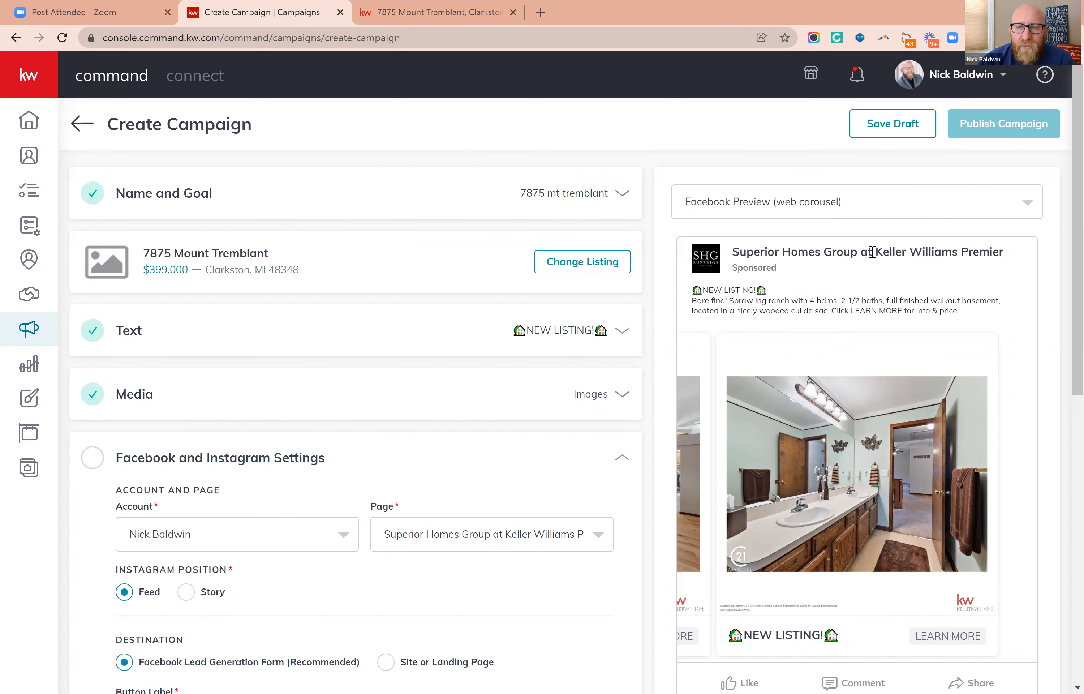
{"action": "left_click", "coordinate": [866, 213]}
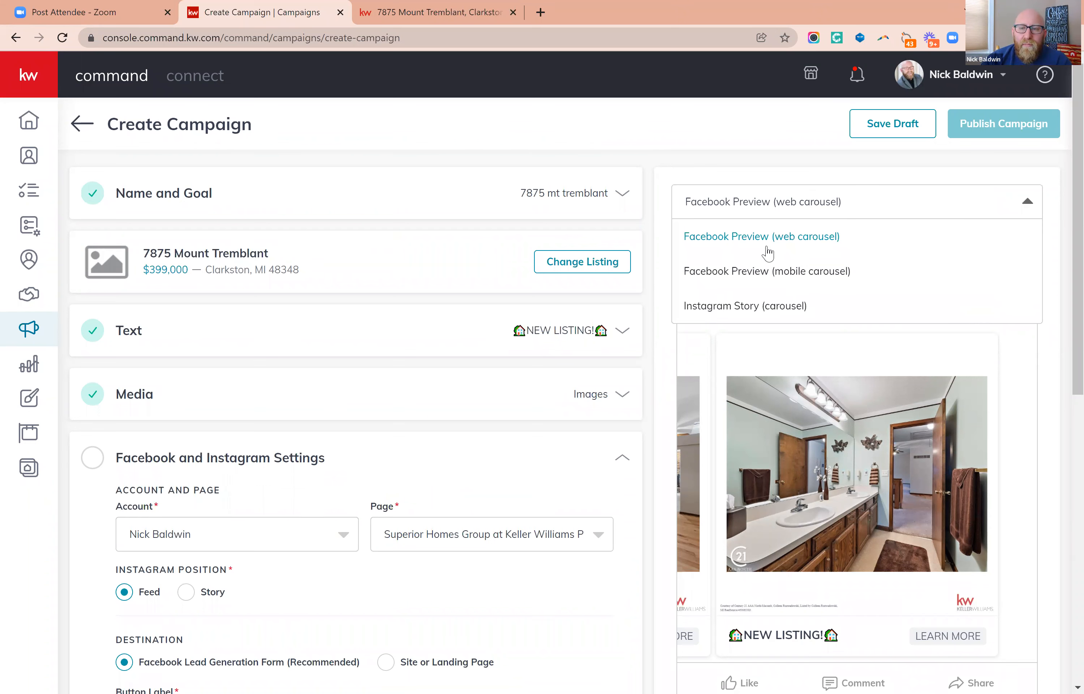
{"action": "left_click", "coordinate": [755, 308]}
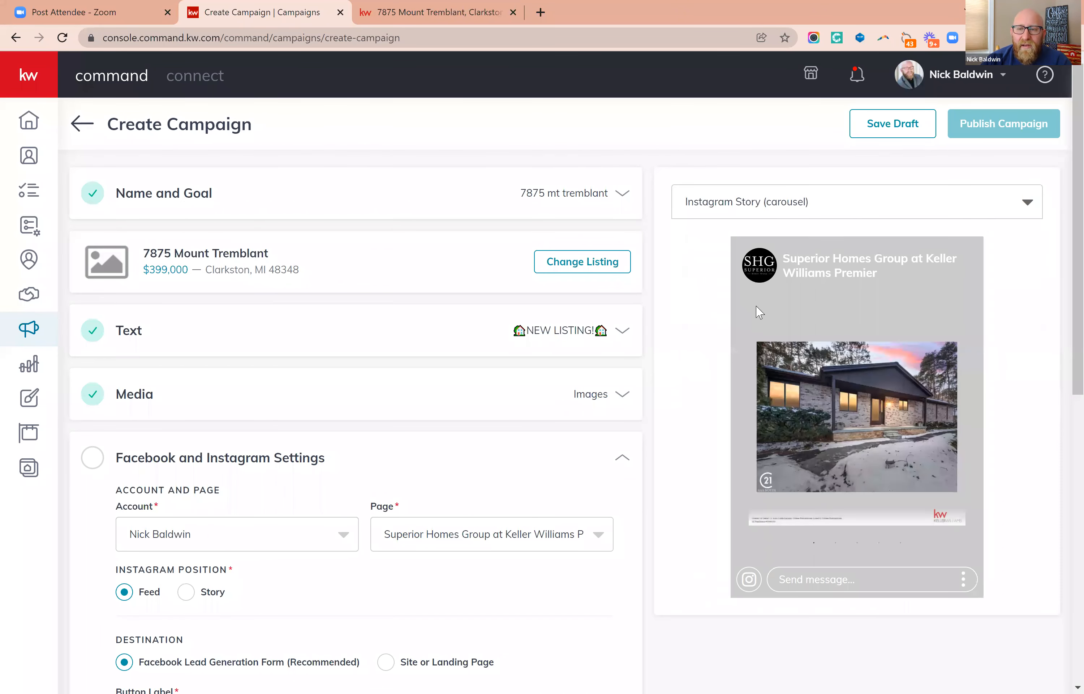
{"action": "left_click", "coordinate": [865, 547]}
{"action": "left_click", "coordinate": [879, 547]}
{"action": "left_click", "coordinate": [900, 544]}
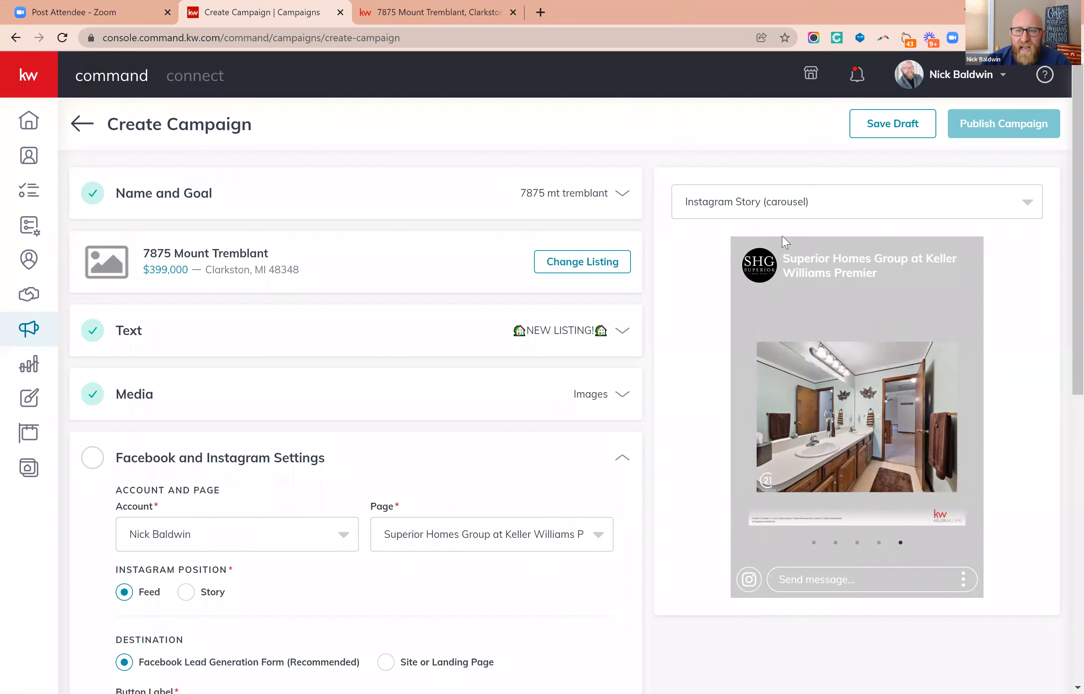
{"action": "left_click", "coordinate": [813, 544]}
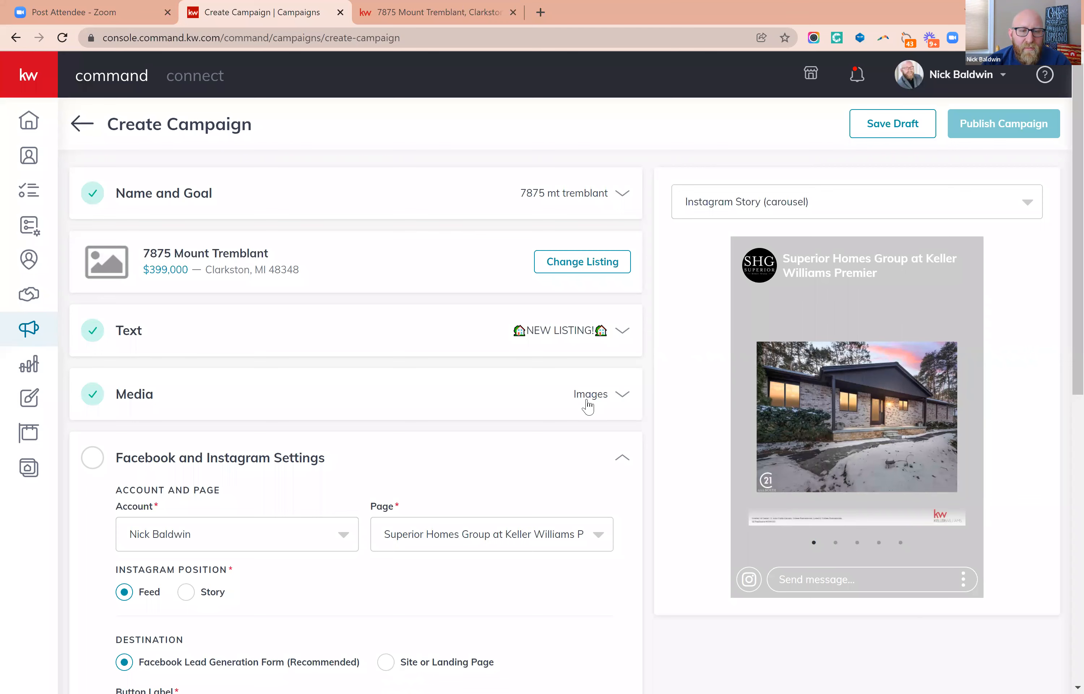
Include the ownership statement "Each office is independently owned and operated." in the Media section and save the section.
{"action": "left_click", "coordinate": [588, 401]}
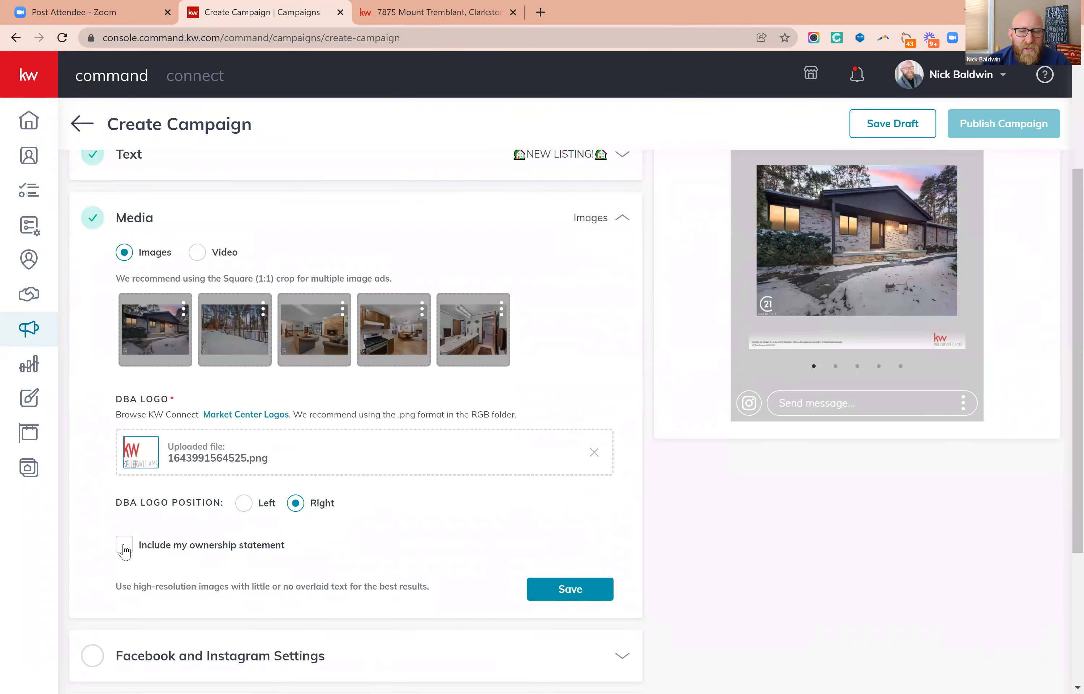
{"action": "left_click", "coordinate": [125, 547]}
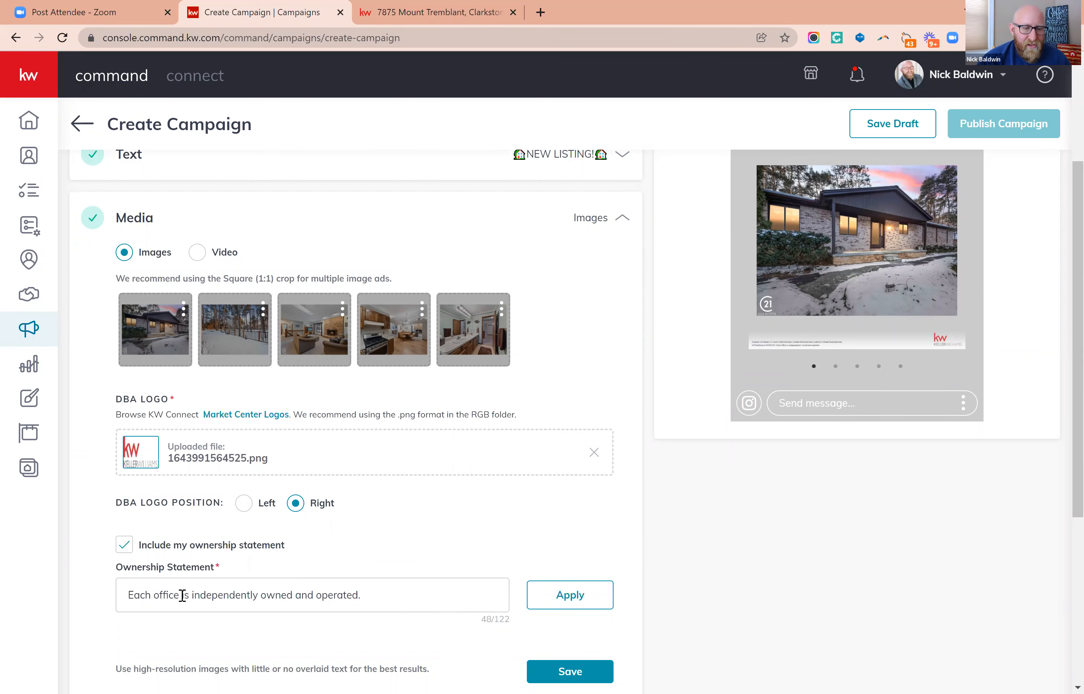
{"action": "triple_click", "coordinate": [183, 595]}
{"action": "left_click", "coordinate": [281, 566]}
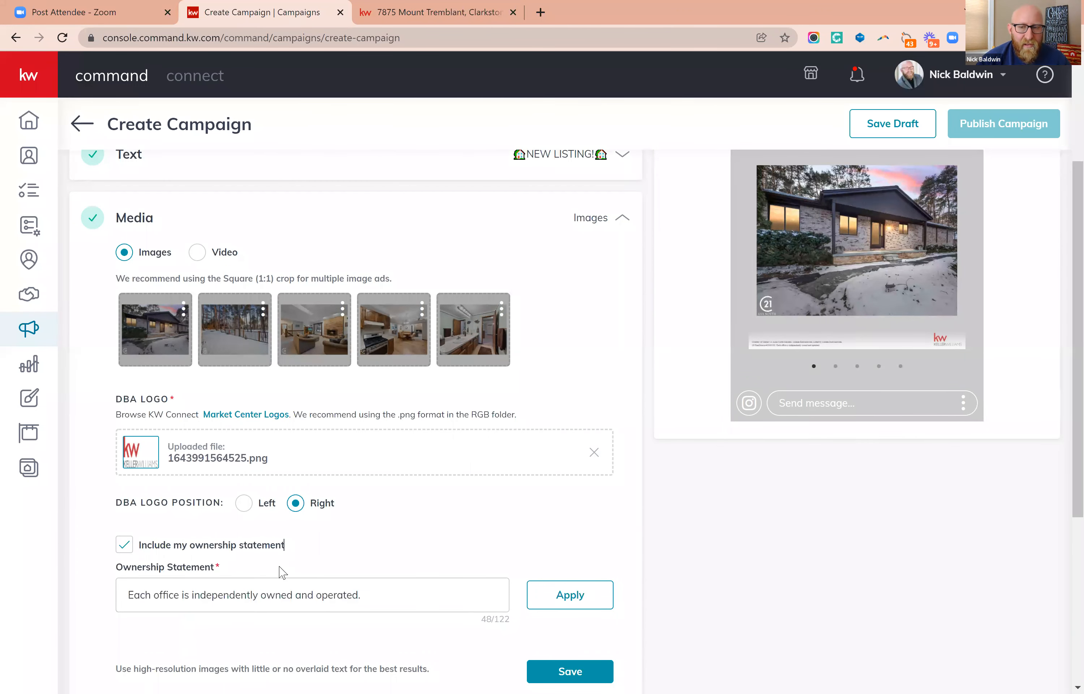
{"action": "scroll", "coordinate": [497, 528], "scroll_direction": "down", "scroll_amount": 2}
{"action": "scroll", "coordinate": [494, 523], "scroll_direction": "down", "scroll_amount": 4}
{"action": "left_click", "coordinate": [569, 384]}
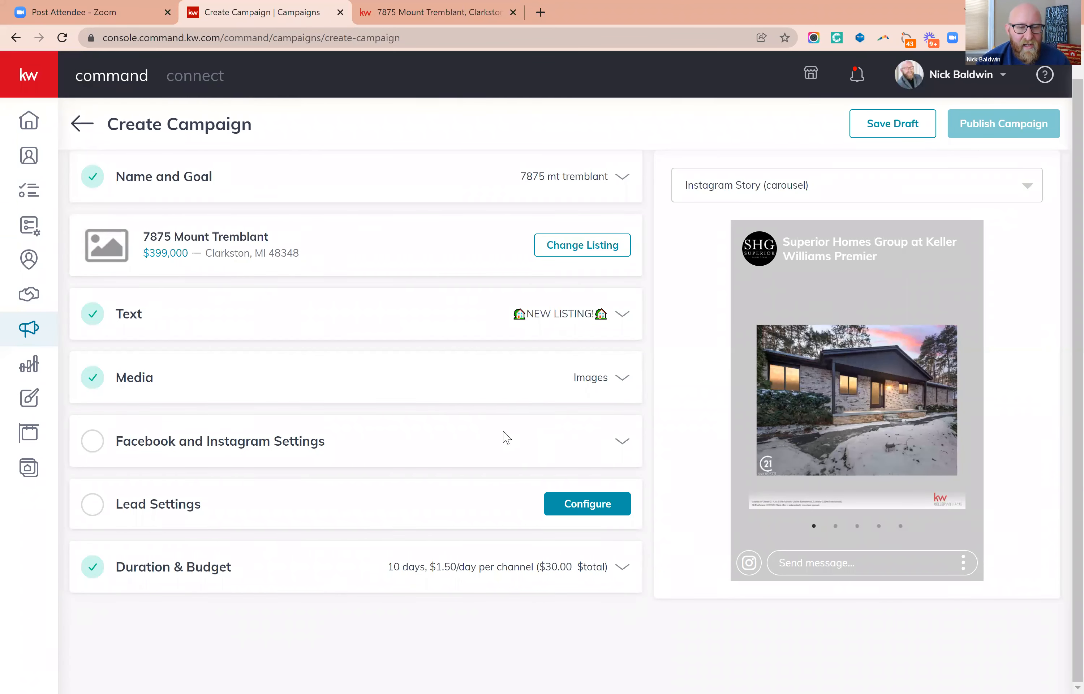
Reopen the Facebook and Instagram settings and check the second through fifth images in the Instagram Story preview.
{"action": "left_click", "coordinate": [623, 443]}
{"action": "scroll", "coordinate": [485, 415], "scroll_direction": "down", "scroll_amount": 5}
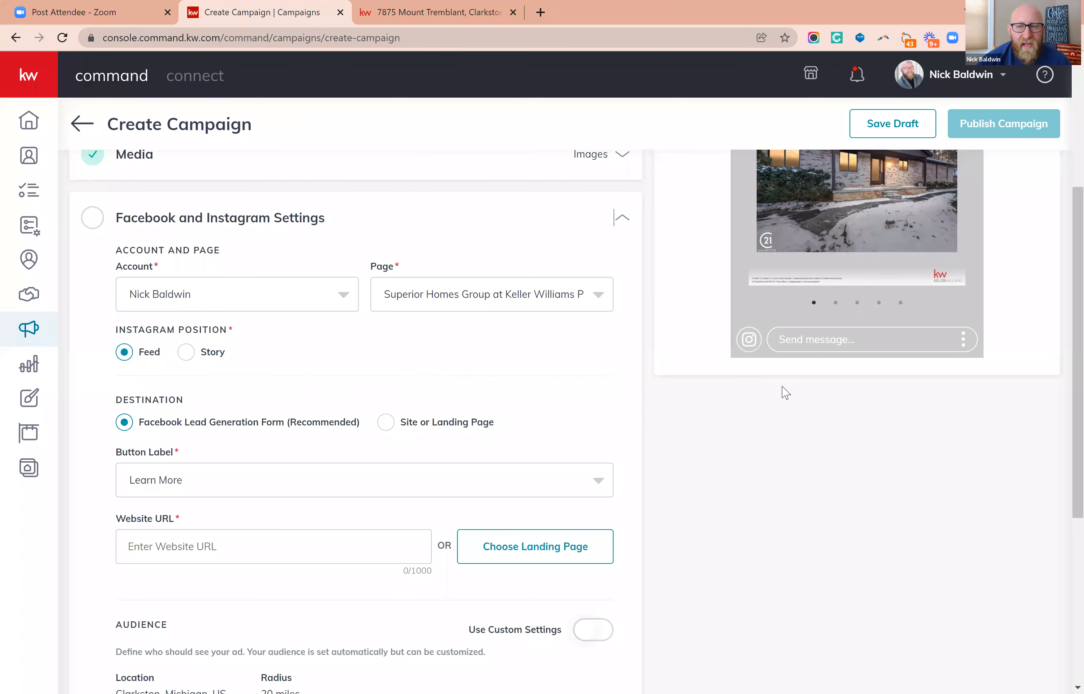
{"action": "scroll", "coordinate": [793, 409], "scroll_direction": "up", "scroll_amount": 3}
{"action": "left_click", "coordinate": [835, 448]}
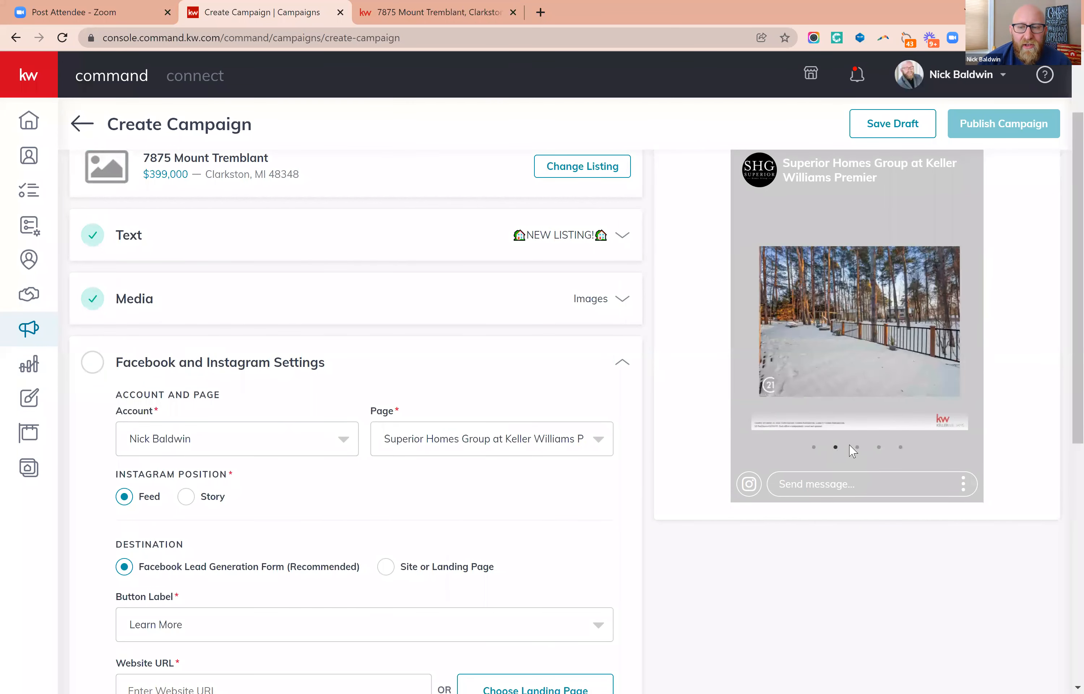
{"action": "left_click", "coordinate": [857, 448]}
{"action": "left_click", "coordinate": [879, 448]}
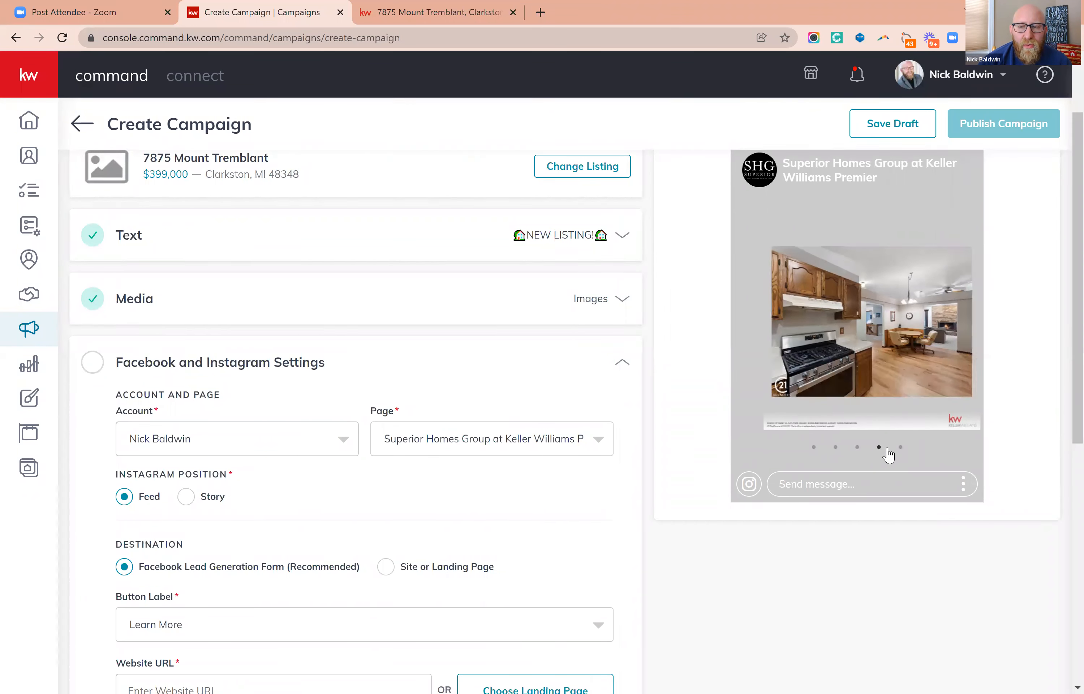
{"action": "left_click", "coordinate": [901, 448]}
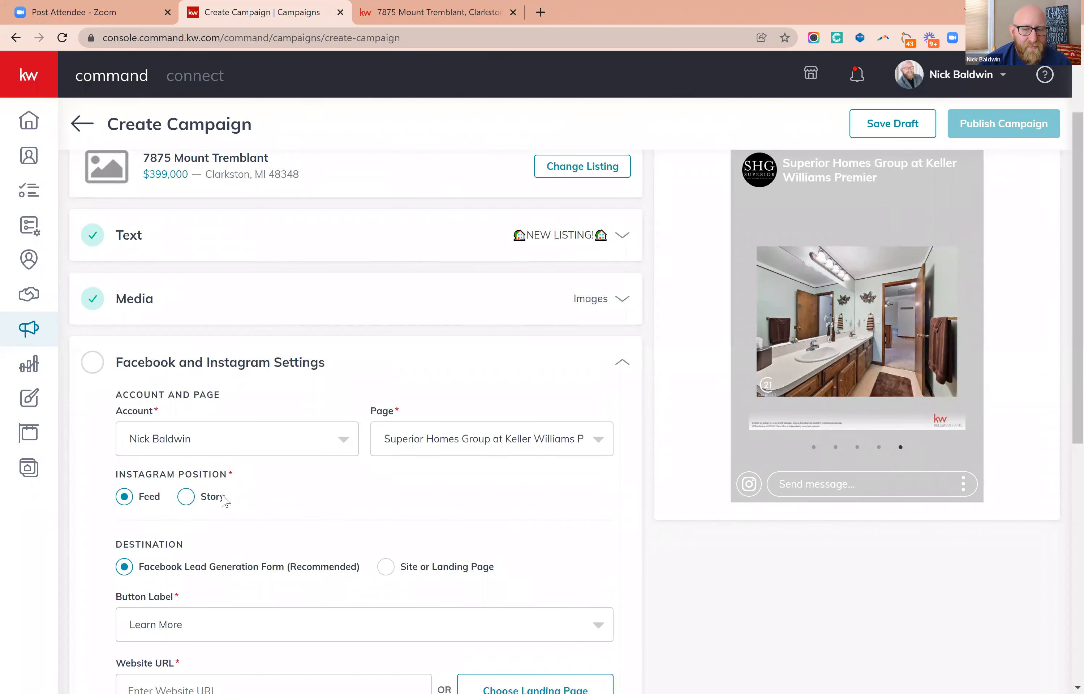
Review the Facebook Lead Generation Form destination along with the button label, website URL and audience settings.
{"action": "scroll", "coordinate": [371, 498], "scroll_direction": "down", "scroll_amount": 2}
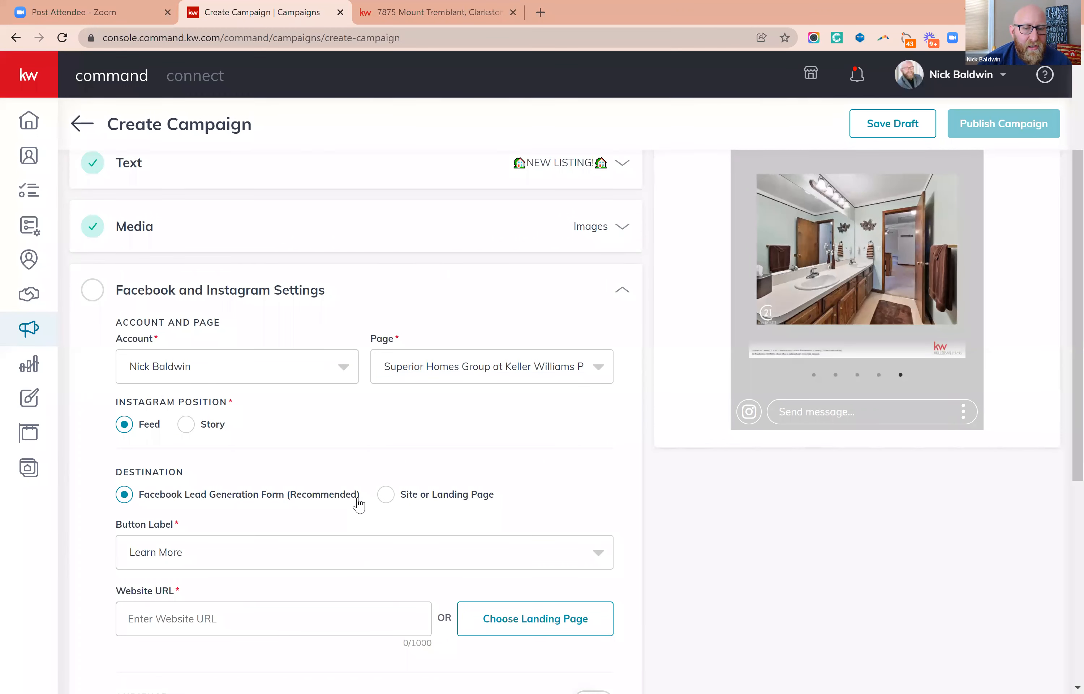
{"action": "left_click_drag", "start_coordinate": [360, 502], "coordinate": [122, 501]}
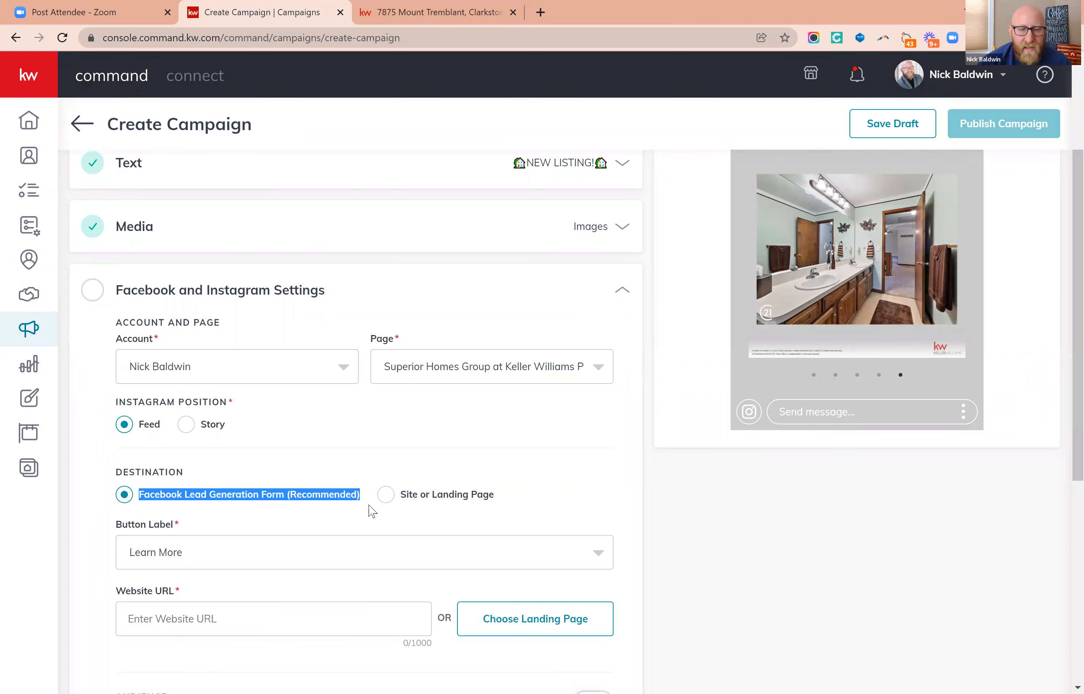
{"action": "left_click", "coordinate": [384, 459]}
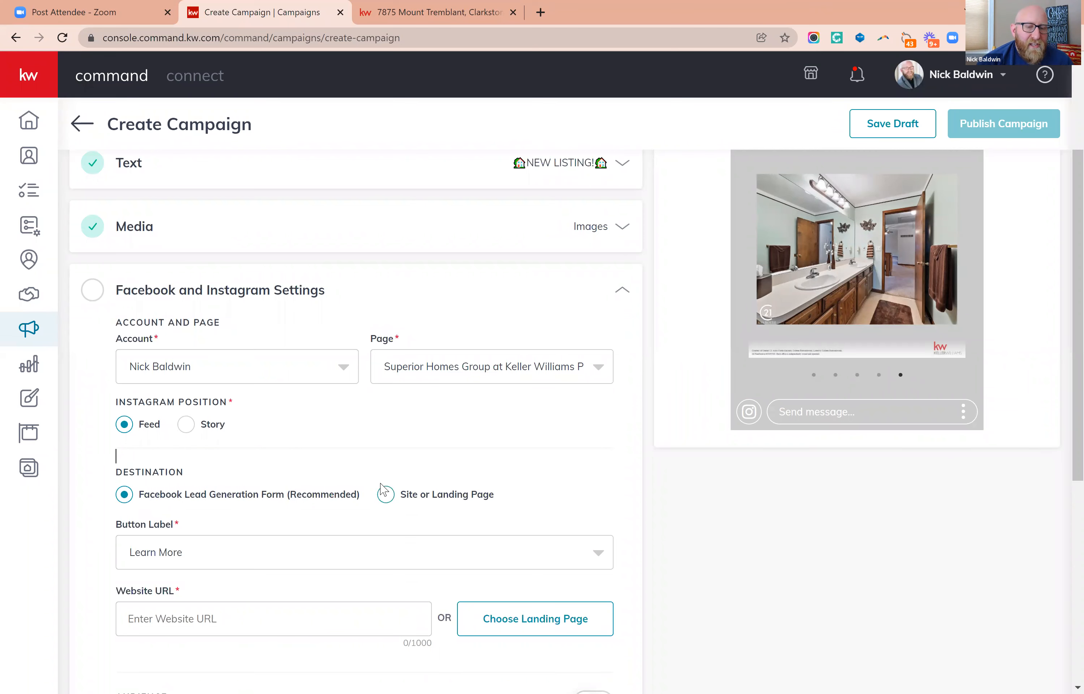
{"action": "scroll", "coordinate": [526, 480], "scroll_direction": "down", "scroll_amount": 1}
{"action": "scroll", "coordinate": [527, 481], "scroll_direction": "down", "scroll_amount": 2}
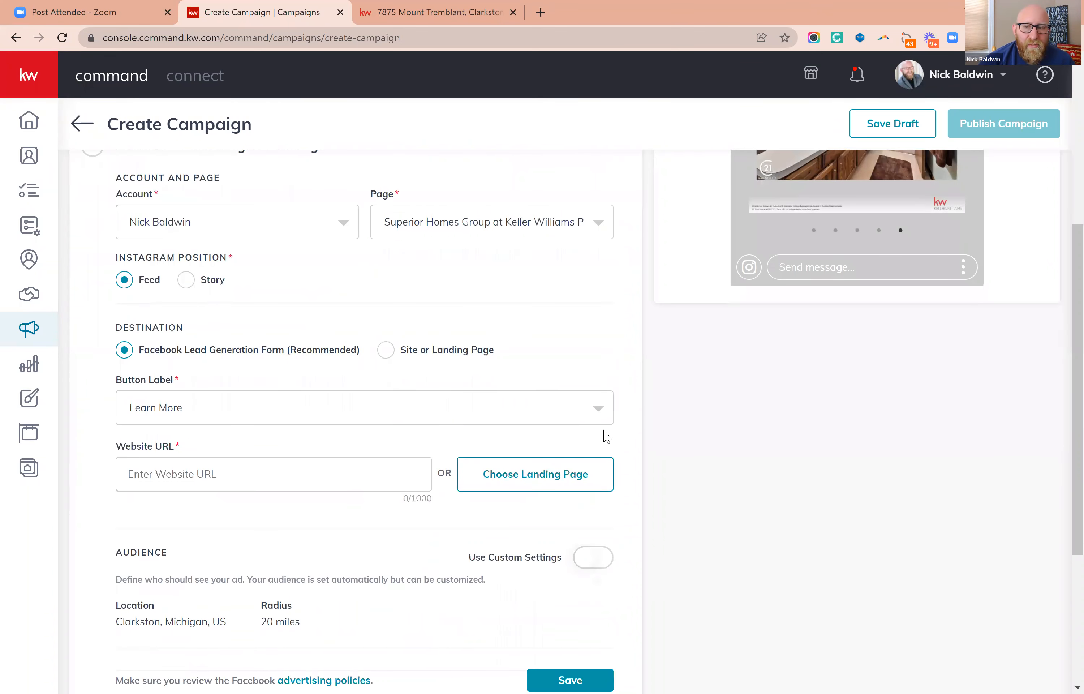
Switch the ad preview back to the Facebook web carousel and check its cards and ownership statement.
{"action": "scroll", "coordinate": [740, 353], "scroll_direction": "up", "scroll_amount": 5}
{"action": "left_click", "coordinate": [770, 204]}
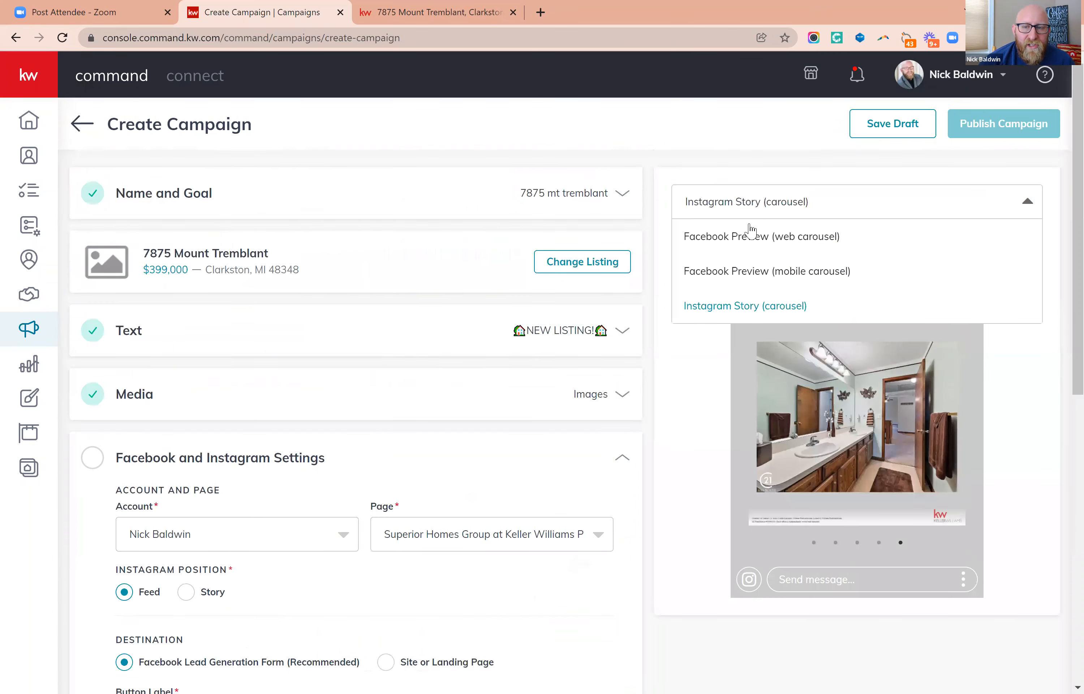
{"action": "left_click", "coordinate": [742, 237]}
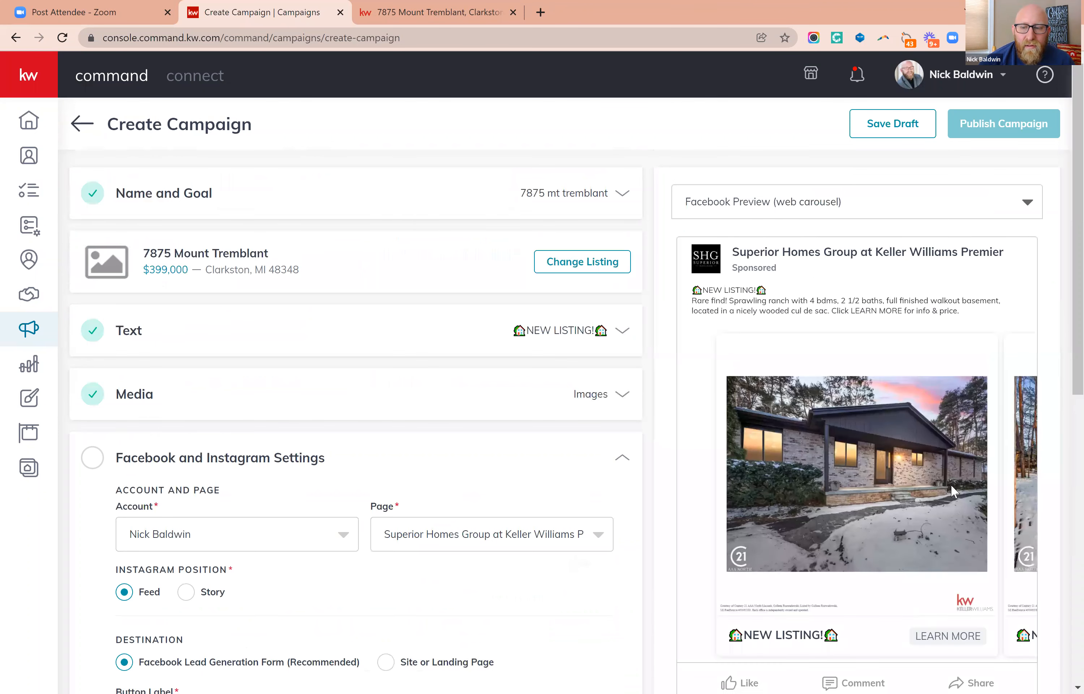
{"action": "scroll", "coordinate": [951, 485], "scroll_direction": "down", "scroll_amount": 3}
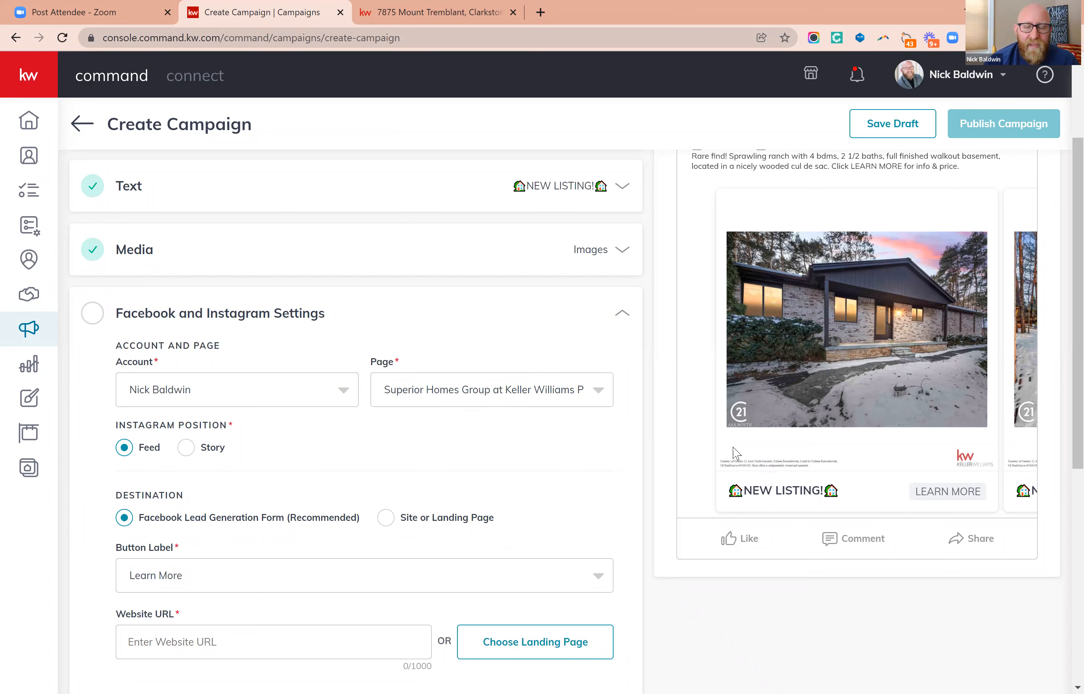
{"action": "scroll", "coordinate": [531, 508], "scroll_direction": "down", "scroll_amount": 5}
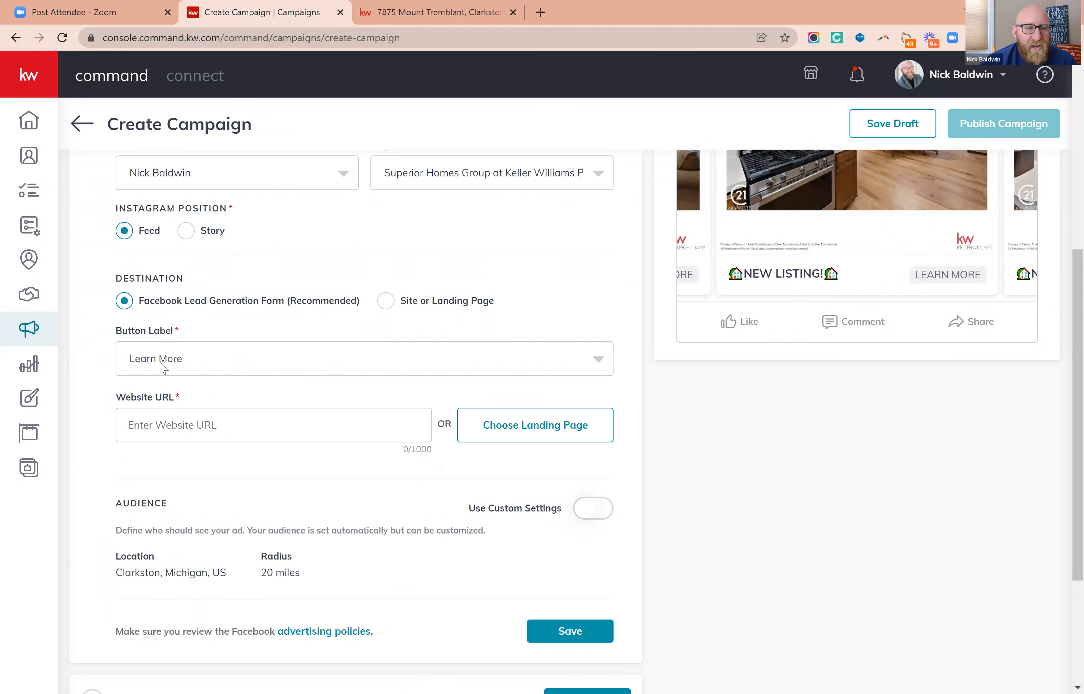
Start the ad's website URL entry, then copy the full web address of the property listing page.
{"action": "left_click", "coordinate": [178, 425]}
{"action": "key", "text": "ctrl+a"}
{"action": "left_click", "coordinate": [178, 425]}
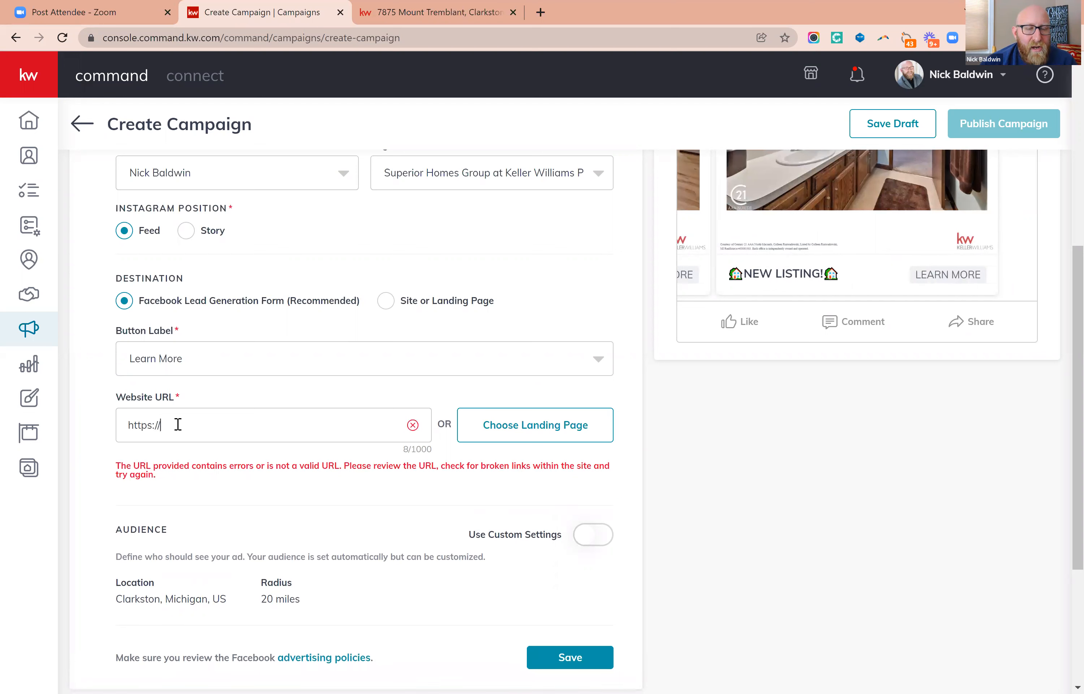
{"action": "left_click", "coordinate": [410, 12]}
{"action": "left_click", "coordinate": [322, 37]}
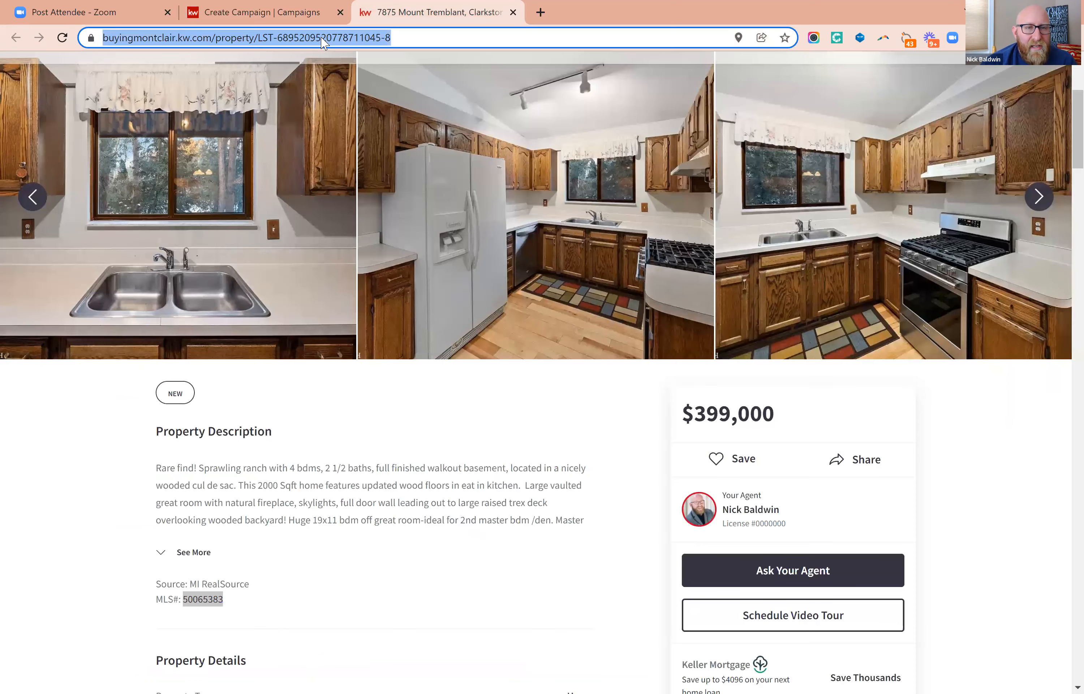
{"action": "right_click", "coordinate": [322, 37]}
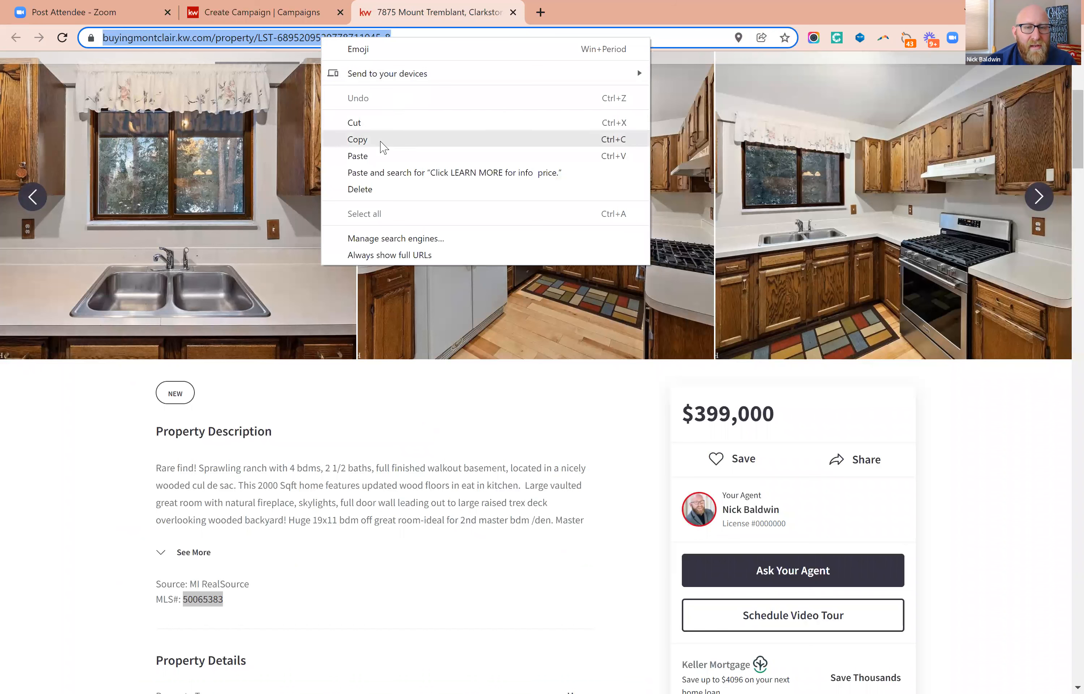
{"action": "left_click", "coordinate": [381, 142]}
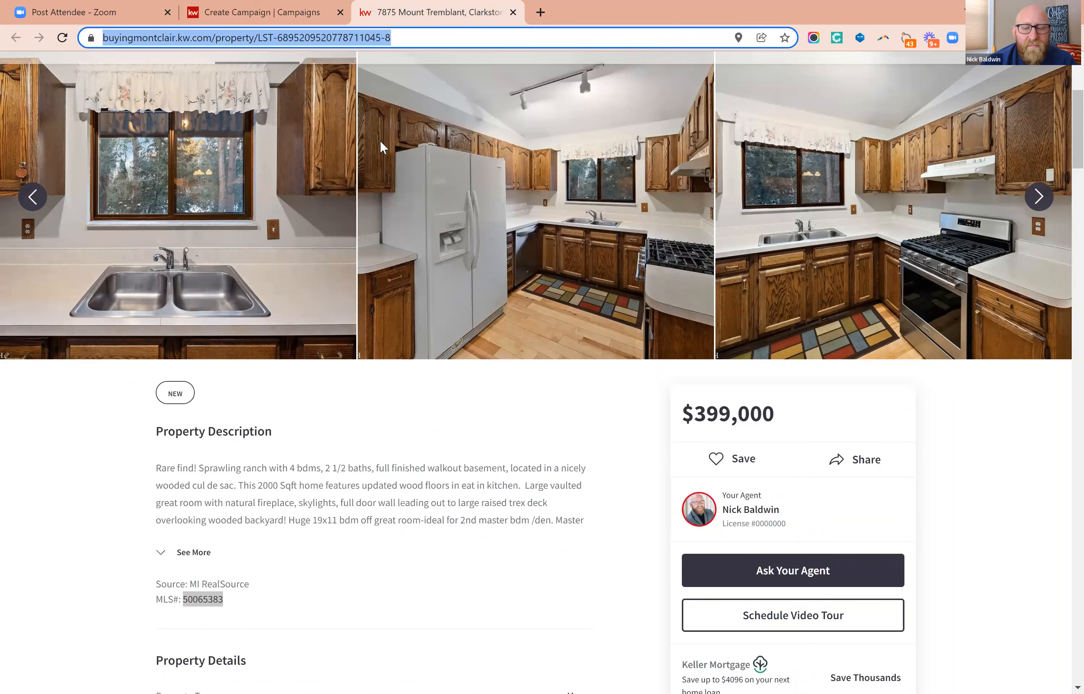
{"action": "left_click", "coordinate": [249, 16]}
{"action": "left_click", "coordinate": [187, 432]}
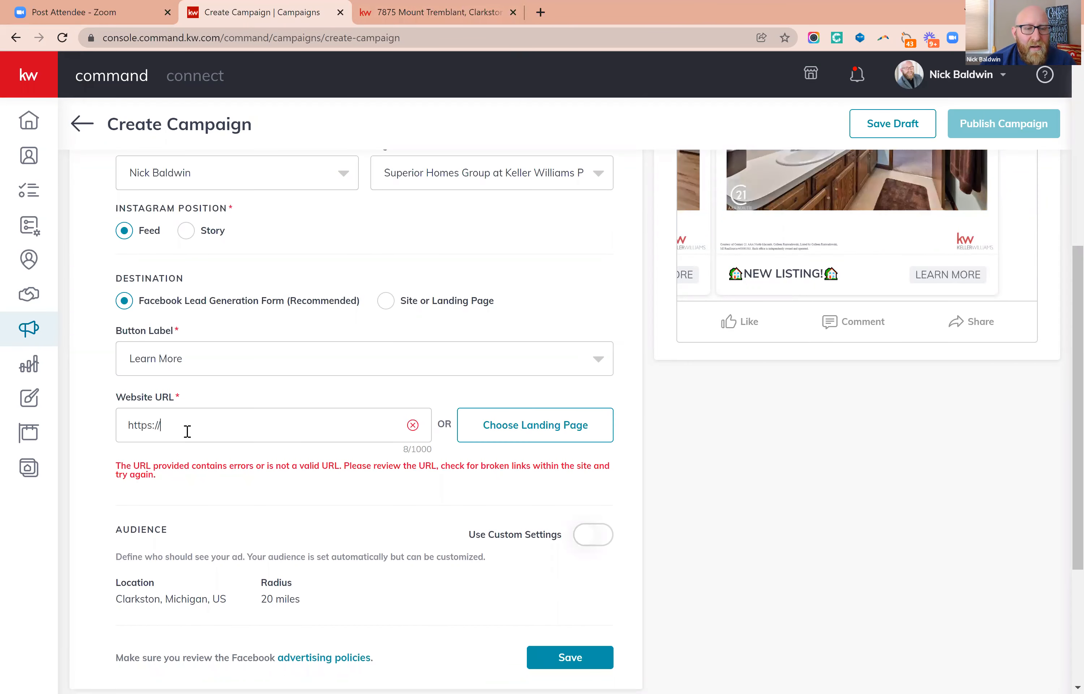
{"action": "left_click_drag", "start_coordinate": [192, 424], "coordinate": [104, 435]}
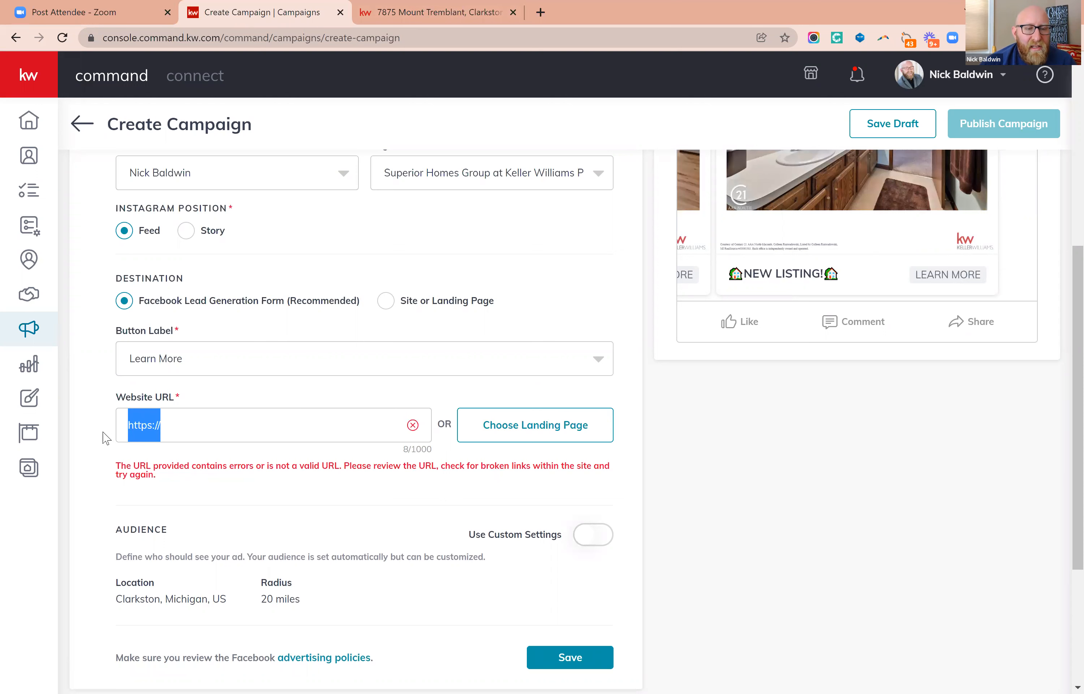
{"action": "right_click", "coordinate": [149, 426]}
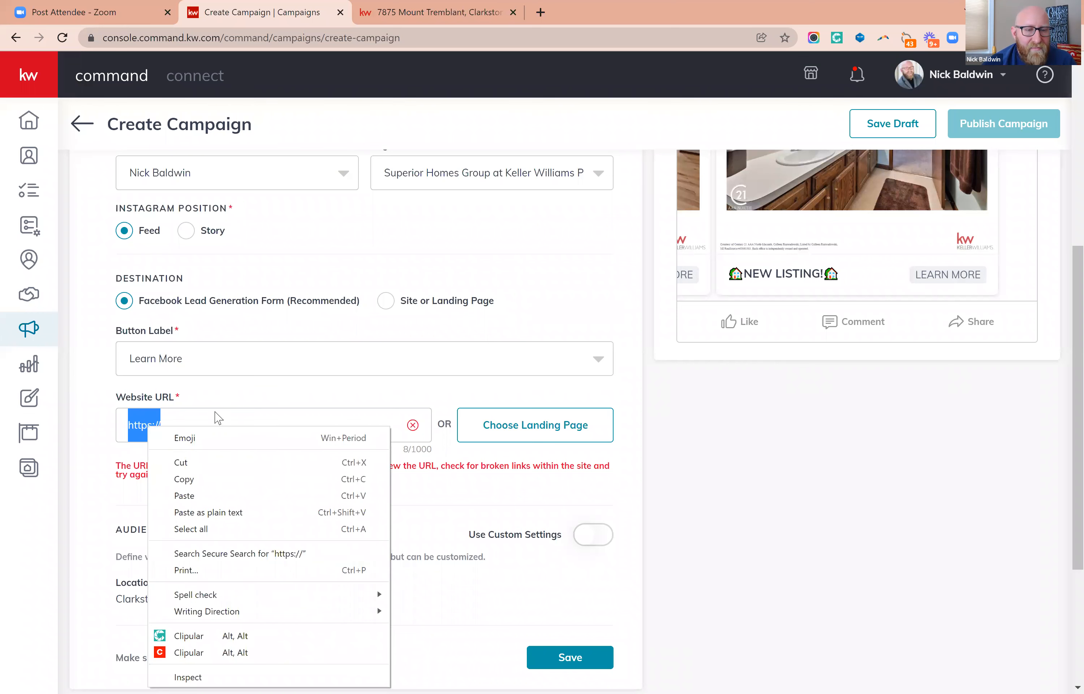
{"action": "left_click", "coordinate": [171, 425]}
{"action": "key", "text": "BackSpace"}
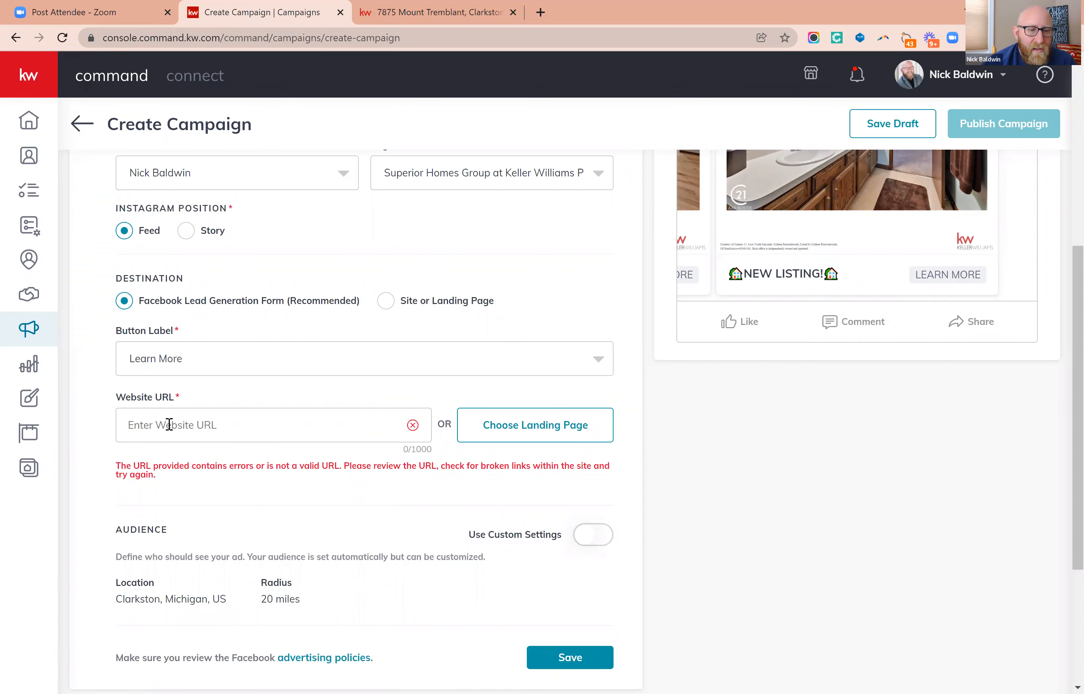
{"action": "right_click", "coordinate": [167, 427]}
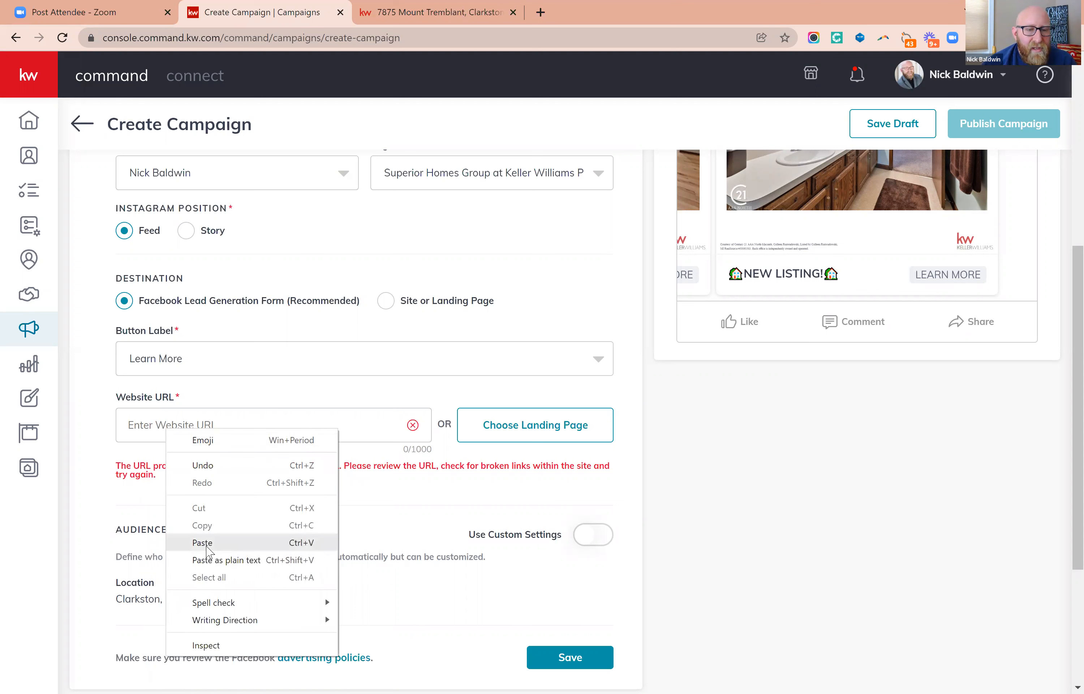
{"action": "left_click", "coordinate": [203, 543]}
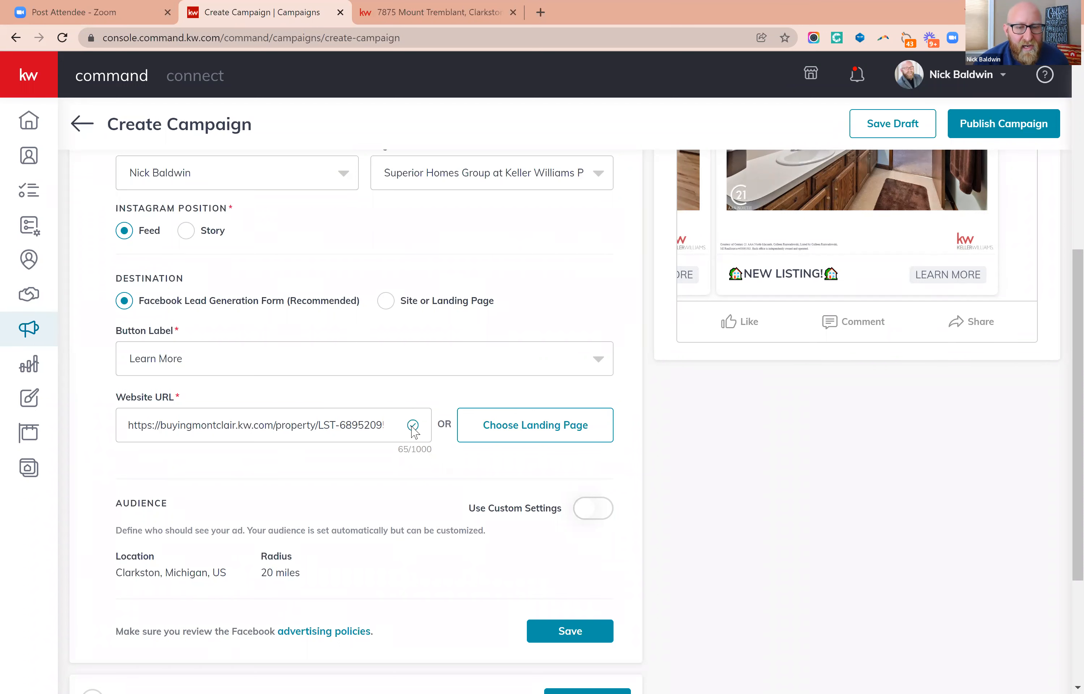
{"action": "triple_click", "coordinate": [354, 421]}
{"action": "key", "text": "BackSpace"}
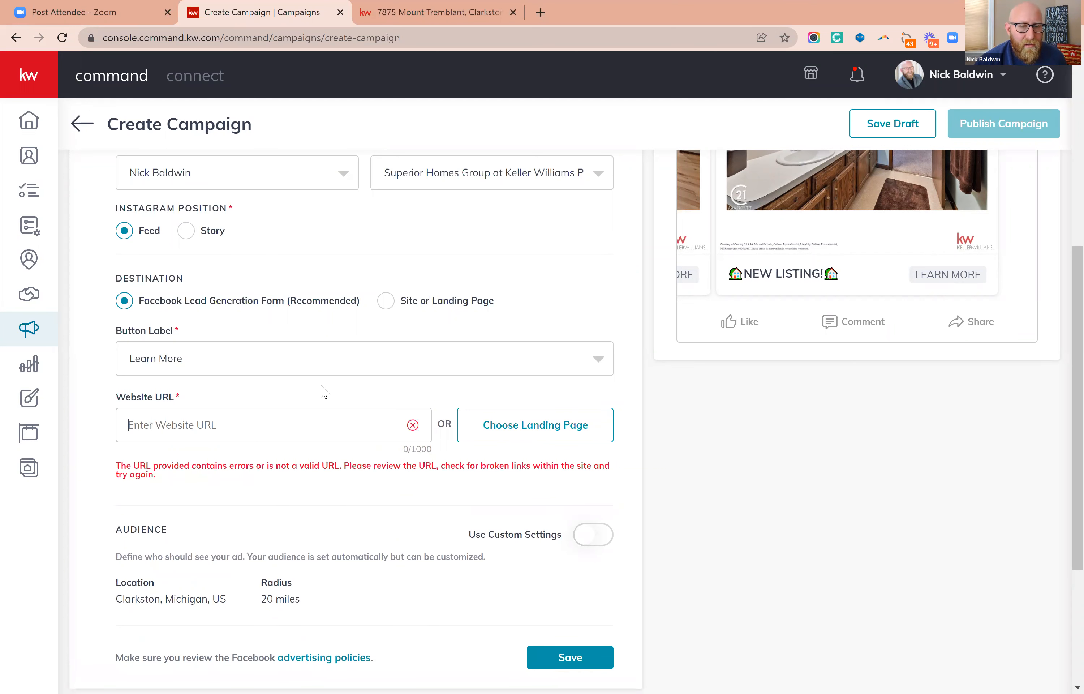
{"action": "left_click", "coordinate": [223, 425]}
{"action": "type", "text": "https://"}
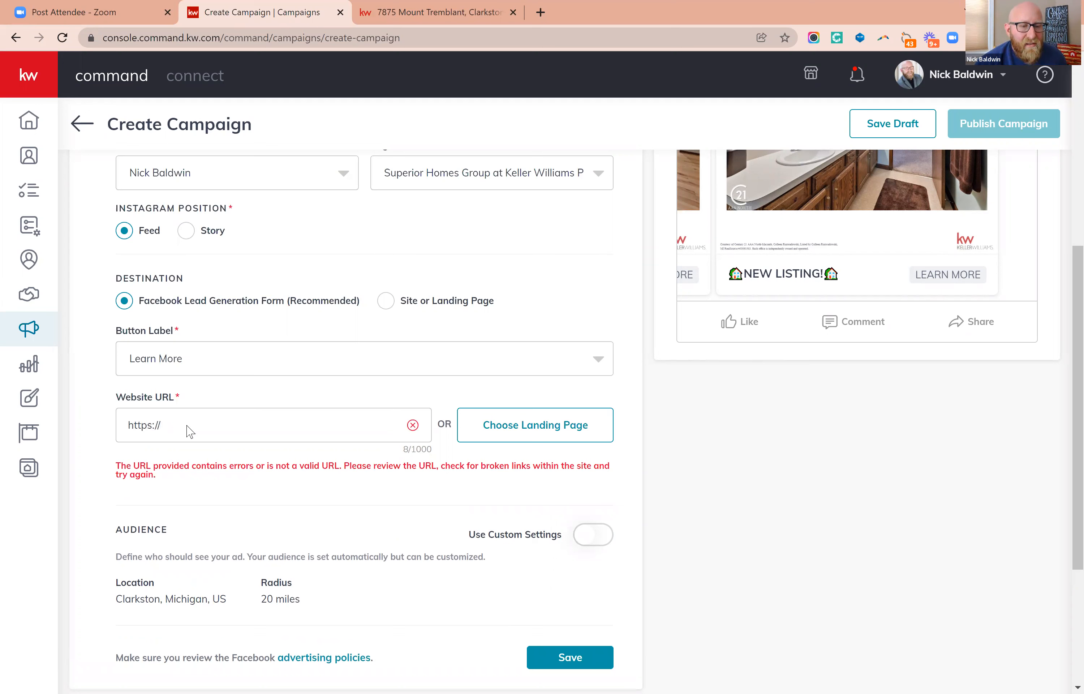
{"action": "key", "text": "ctrl+v"}
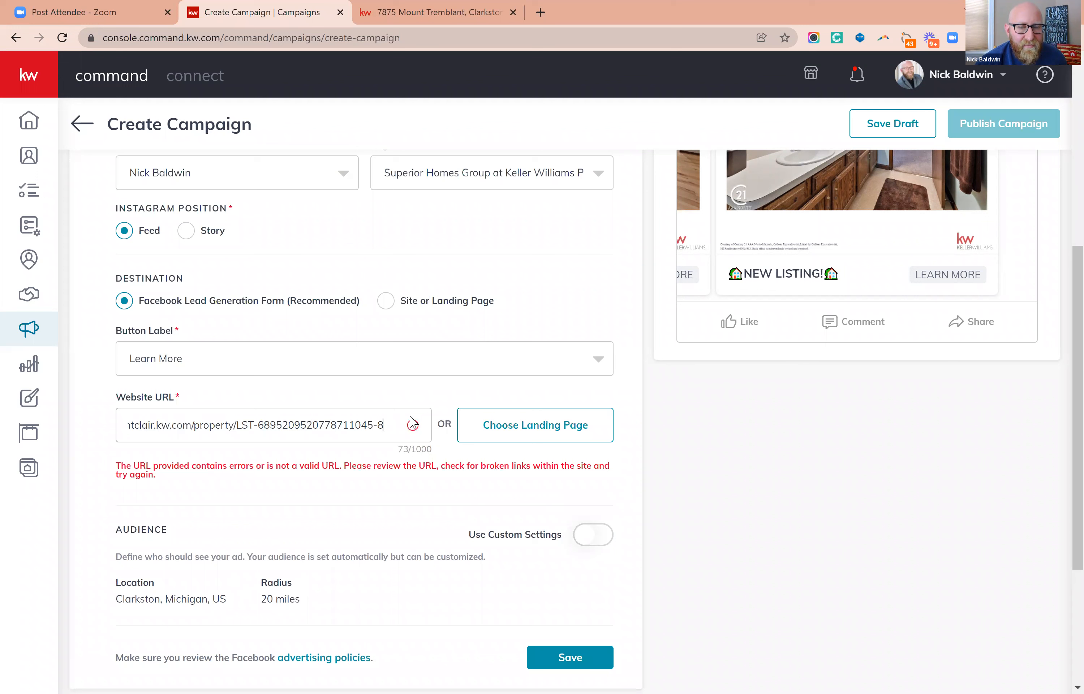
{"action": "triple_click", "coordinate": [342, 423]}
{"action": "key", "text": "BackSpace"}
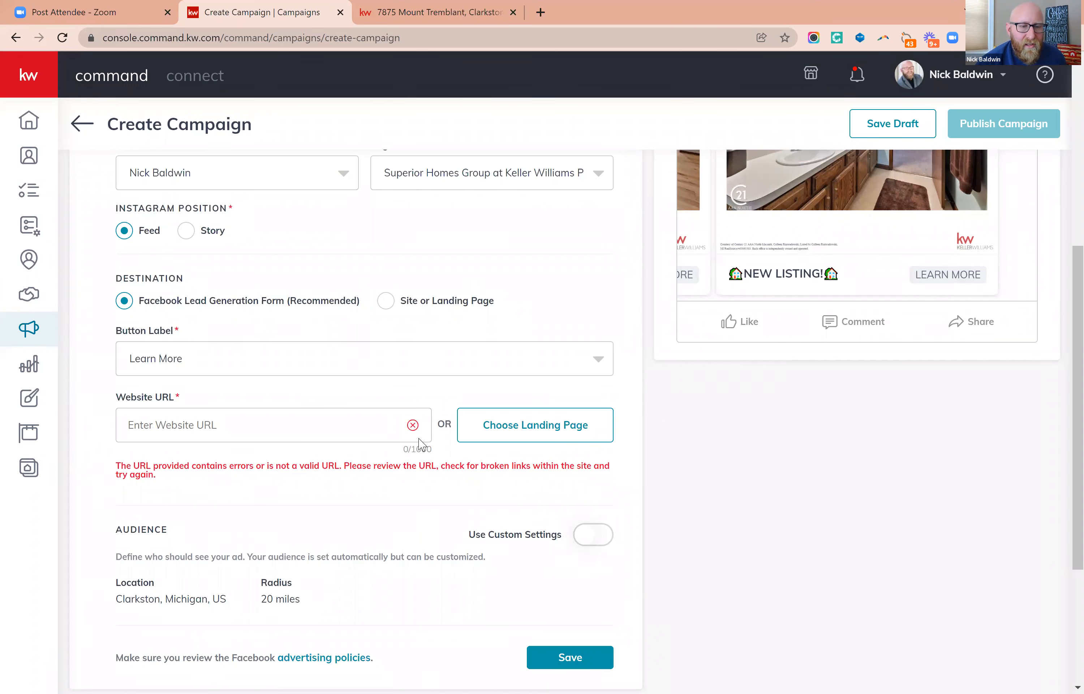
Enter the copied listing address on its own as the Website URL.
{"action": "right_click", "coordinate": [230, 420]}
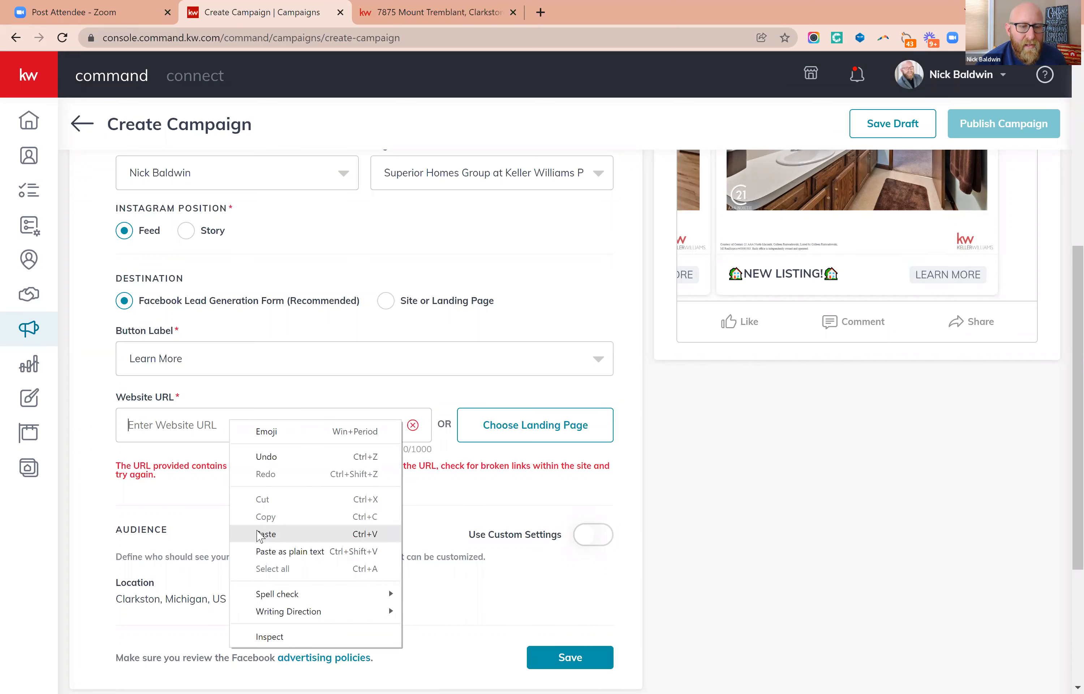
{"action": "left_click", "coordinate": [268, 510]}
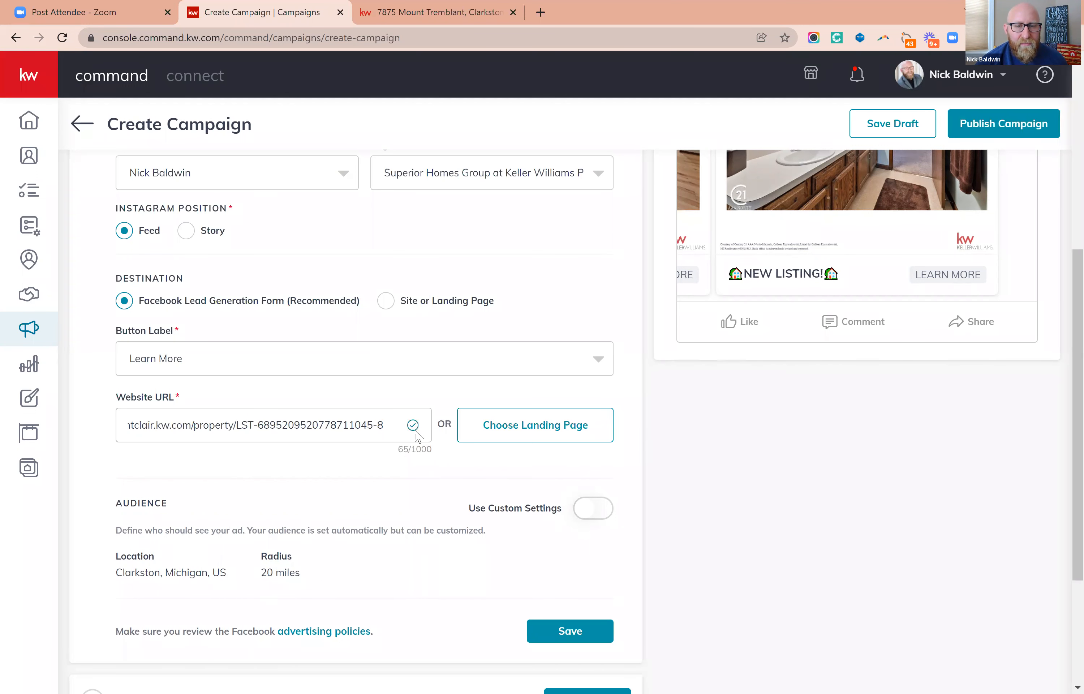
{"action": "scroll", "coordinate": [452, 448], "scroll_direction": "down", "scroll_amount": 4}
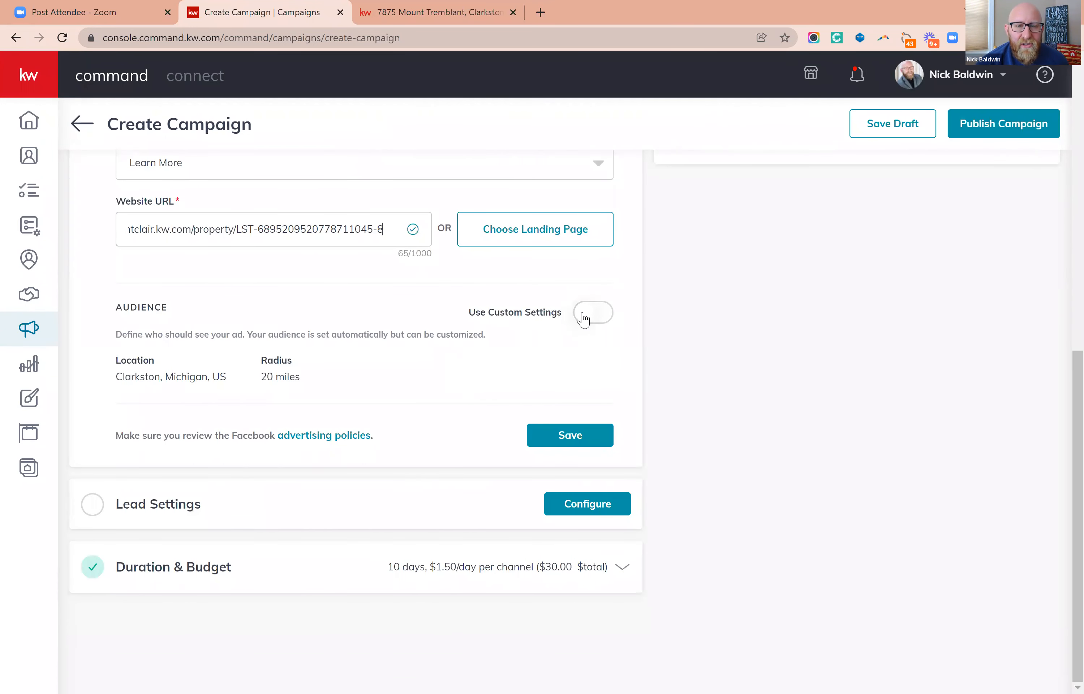
{"action": "left_click", "coordinate": [323, 638]}
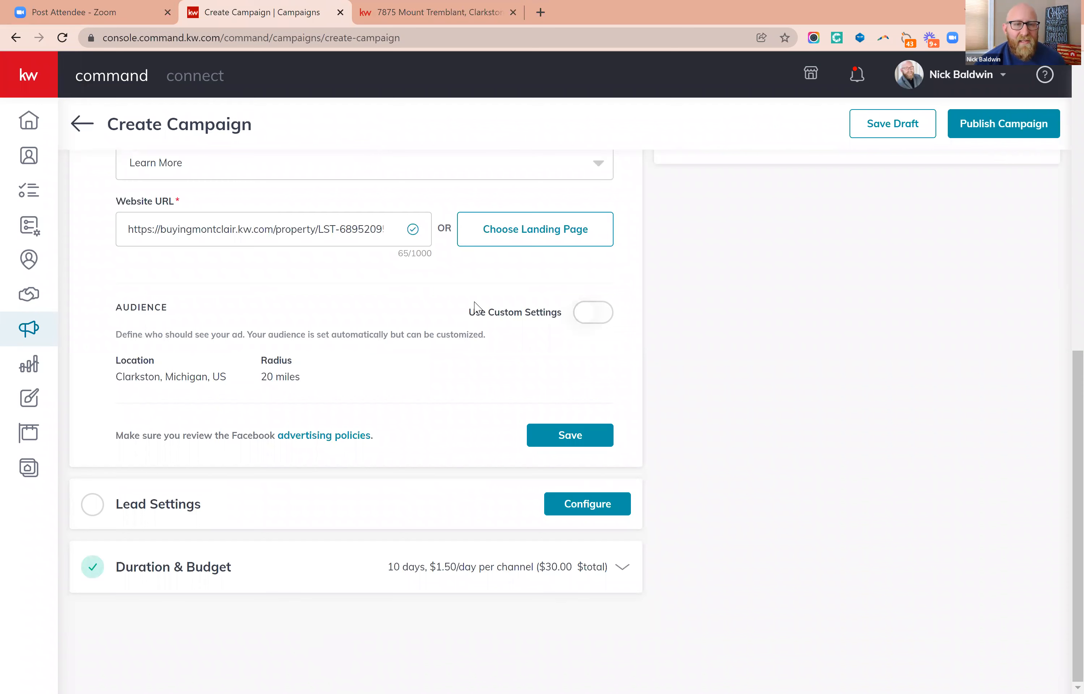
Examine the property listing page that the ad links to, including its photos, description and agent contact options, and return to the campaign.
{"action": "key", "text": "ctrl+Tab"}
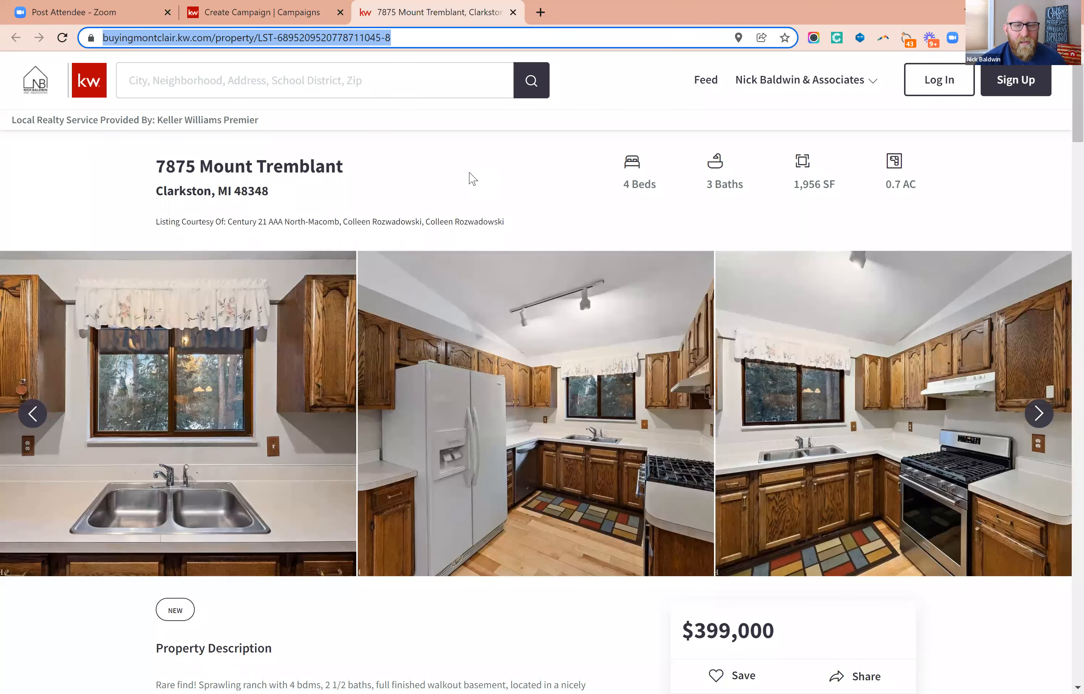
{"action": "scroll", "coordinate": [593, 449], "scroll_direction": "down", "scroll_amount": 5}
{"action": "scroll", "coordinate": [602, 457], "scroll_direction": "down", "scroll_amount": 5}
{"action": "scroll", "coordinate": [601, 460], "scroll_direction": "up", "scroll_amount": 20}
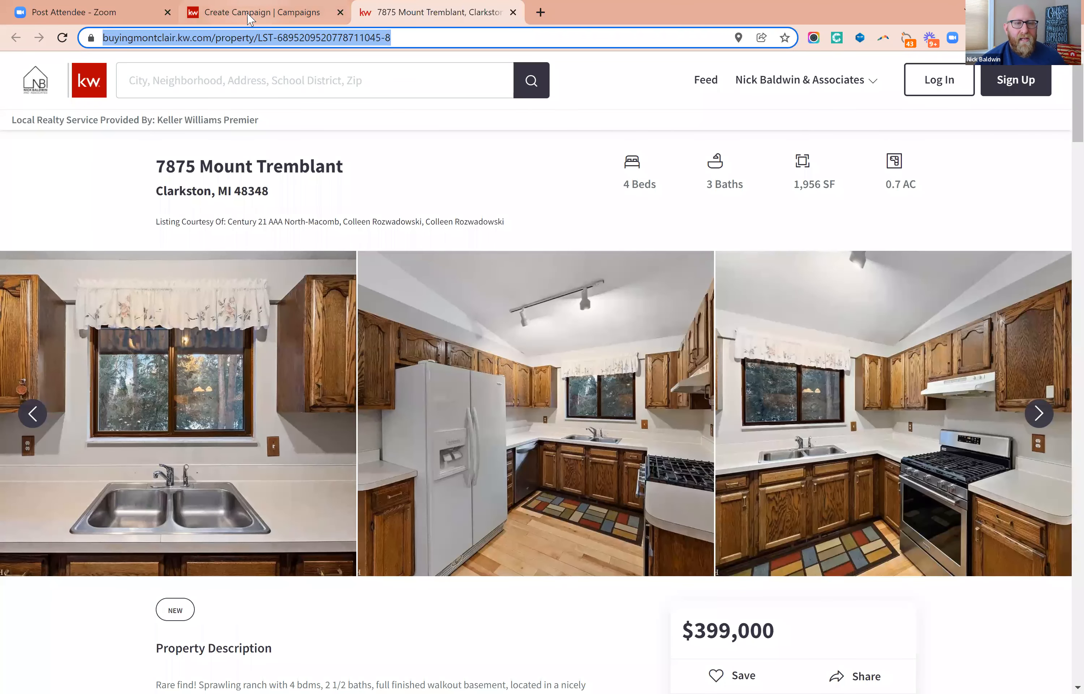
{"action": "left_click", "coordinate": [249, 17]}
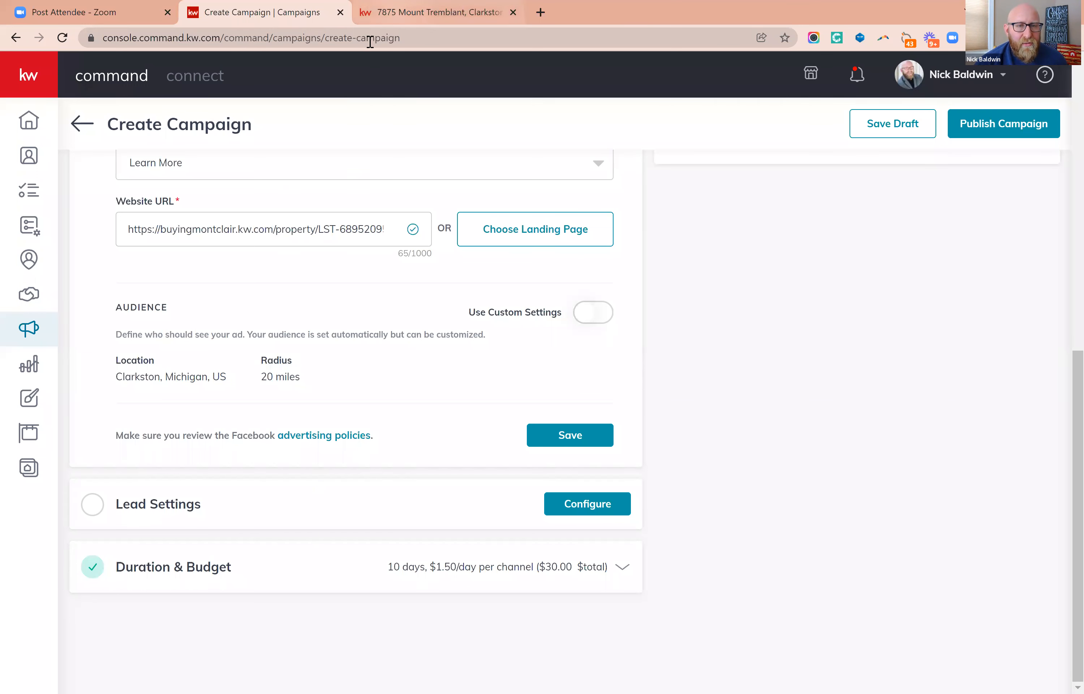
{"action": "left_click", "coordinate": [431, 17]}
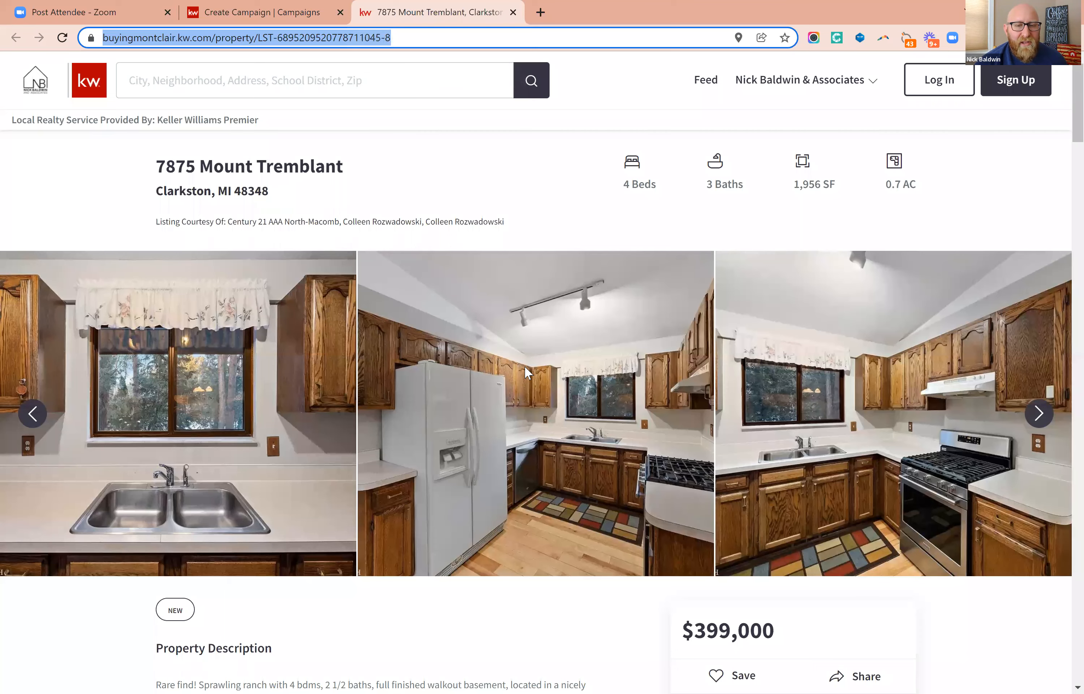
{"action": "scroll", "coordinate": [527, 366], "scroll_direction": "down", "scroll_amount": 1}
{"action": "scroll", "coordinate": [527, 365], "scroll_direction": "down", "scroll_amount": 10}
{"action": "scroll", "coordinate": [520, 375], "scroll_direction": "up", "scroll_amount": 10}
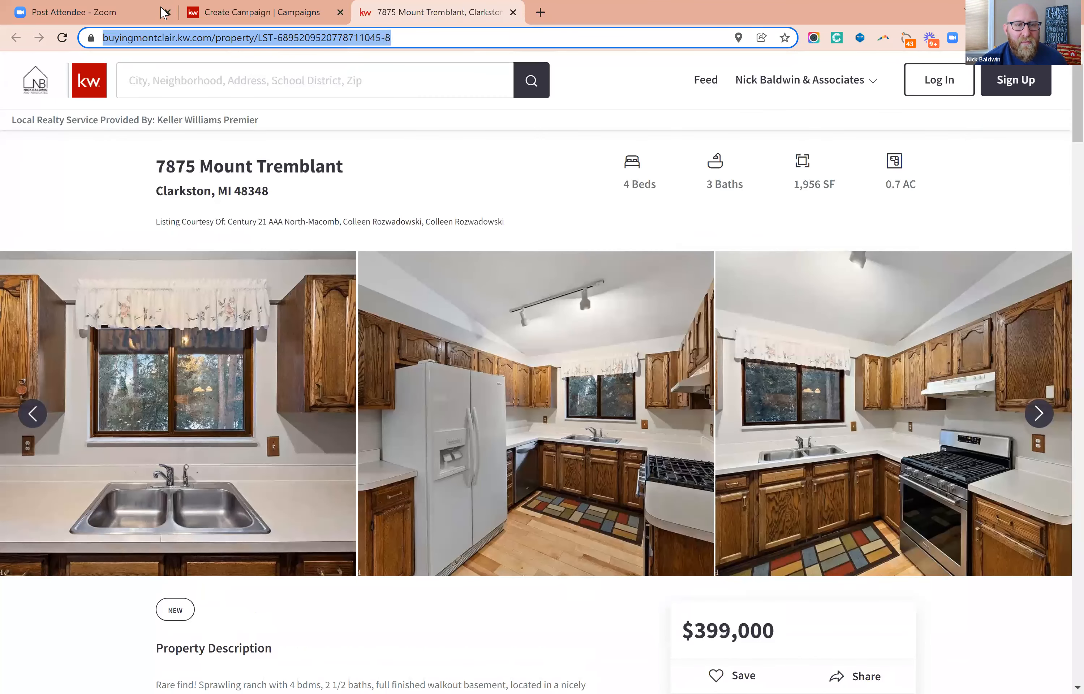
{"action": "left_click", "coordinate": [262, 13]}
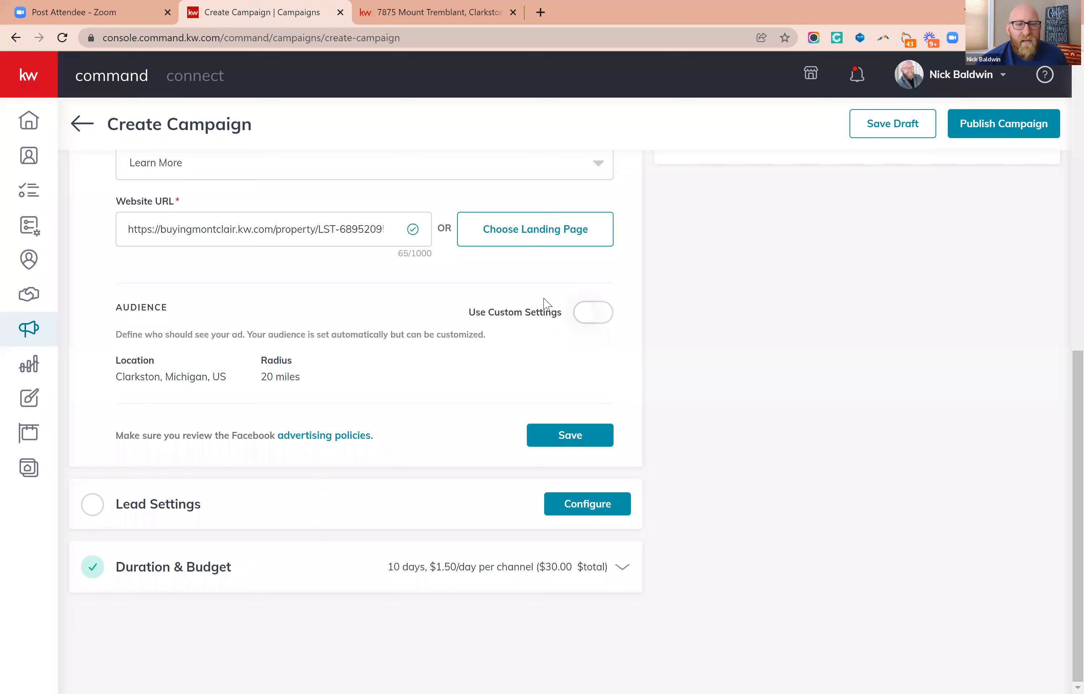
Turn on custom settings for the ad's audience.
{"action": "scroll", "coordinate": [483, 292], "scroll_direction": "up", "scroll_amount": 1}
{"action": "scroll", "coordinate": [483, 291], "scroll_direction": "up", "scroll_amount": 3}
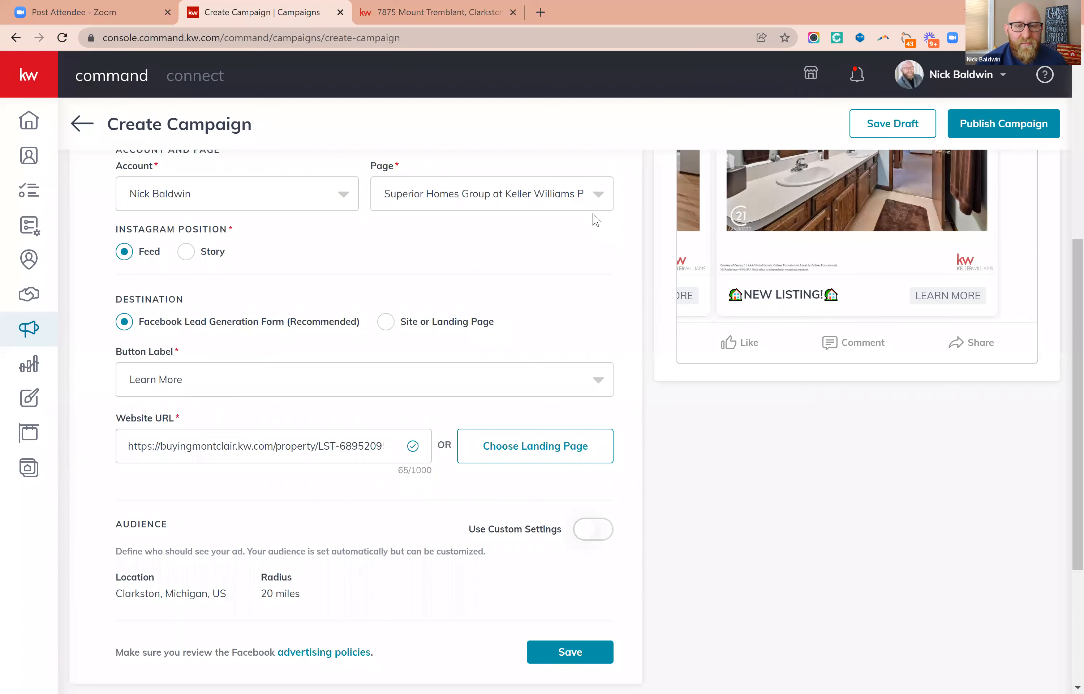
{"action": "scroll", "coordinate": [554, 478], "scroll_direction": "down", "scroll_amount": 1}
{"action": "scroll", "coordinate": [570, 474], "scroll_direction": "down", "scroll_amount": 1}
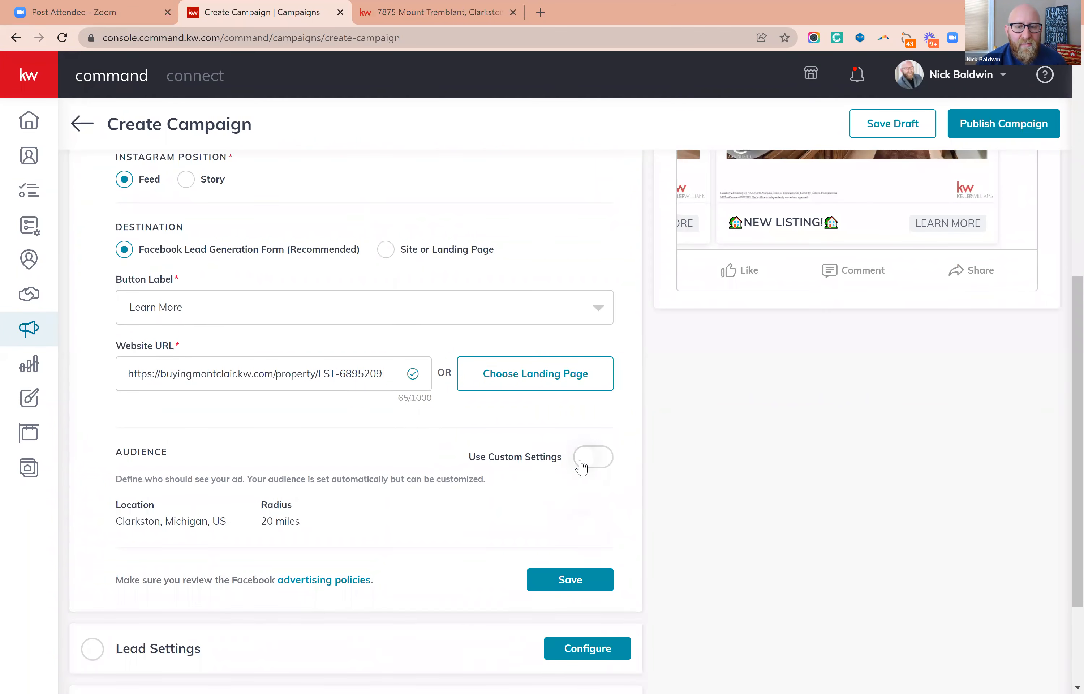
{"action": "scroll", "coordinate": [574, 433], "scroll_direction": "down", "scroll_amount": 3}
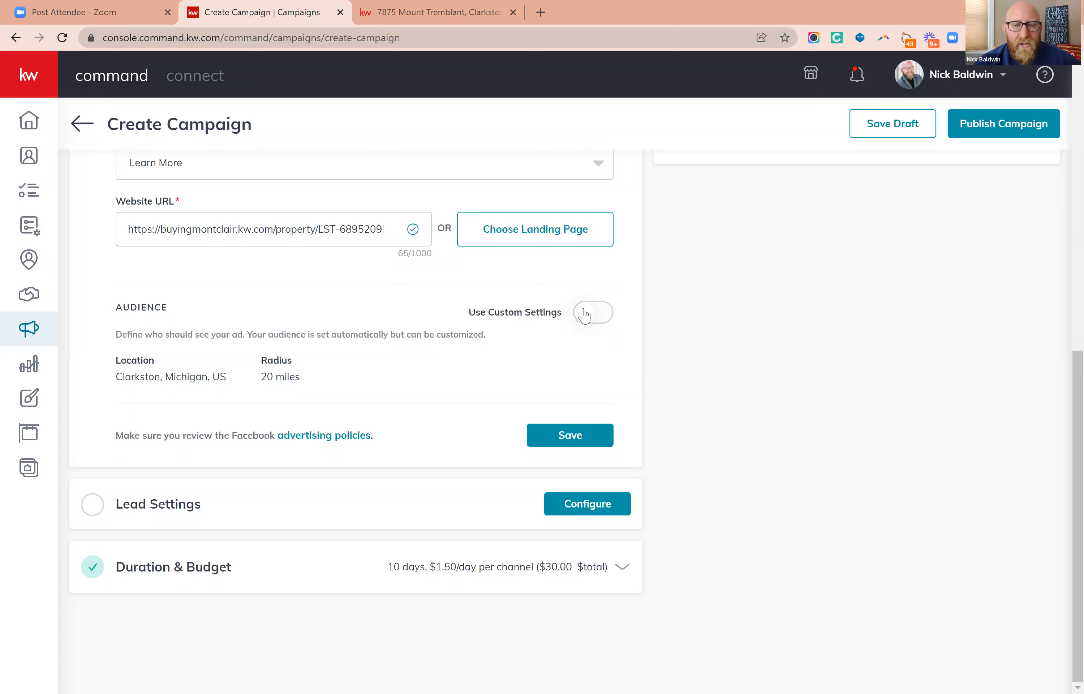
{"action": "left_click", "coordinate": [584, 315]}
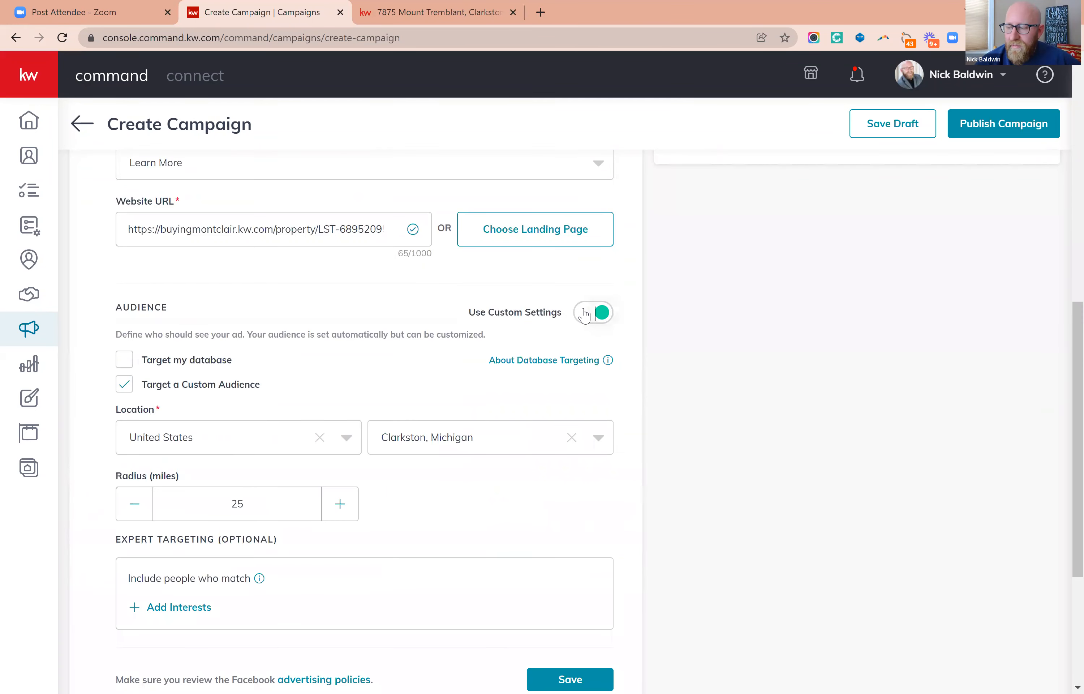
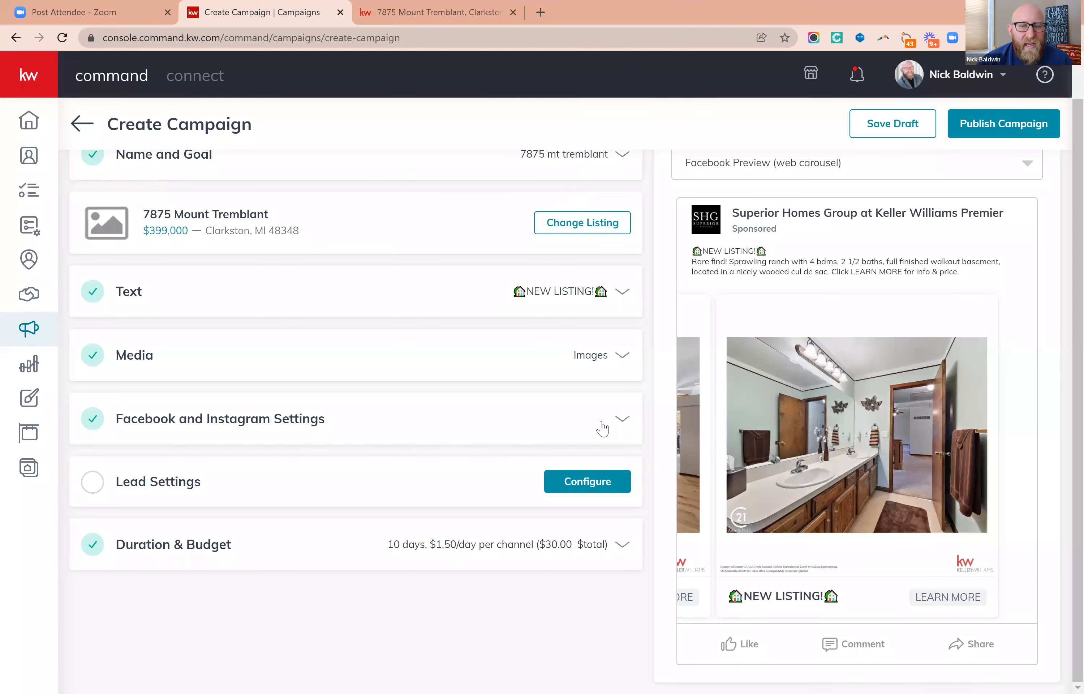
Review the audience's location, radius and expert targeting interests in the Facebook and Instagram settings, then save them.
{"action": "left_click", "coordinate": [603, 428]}
{"action": "scroll", "coordinate": [502, 472], "scroll_direction": "down", "scroll_amount": 15}
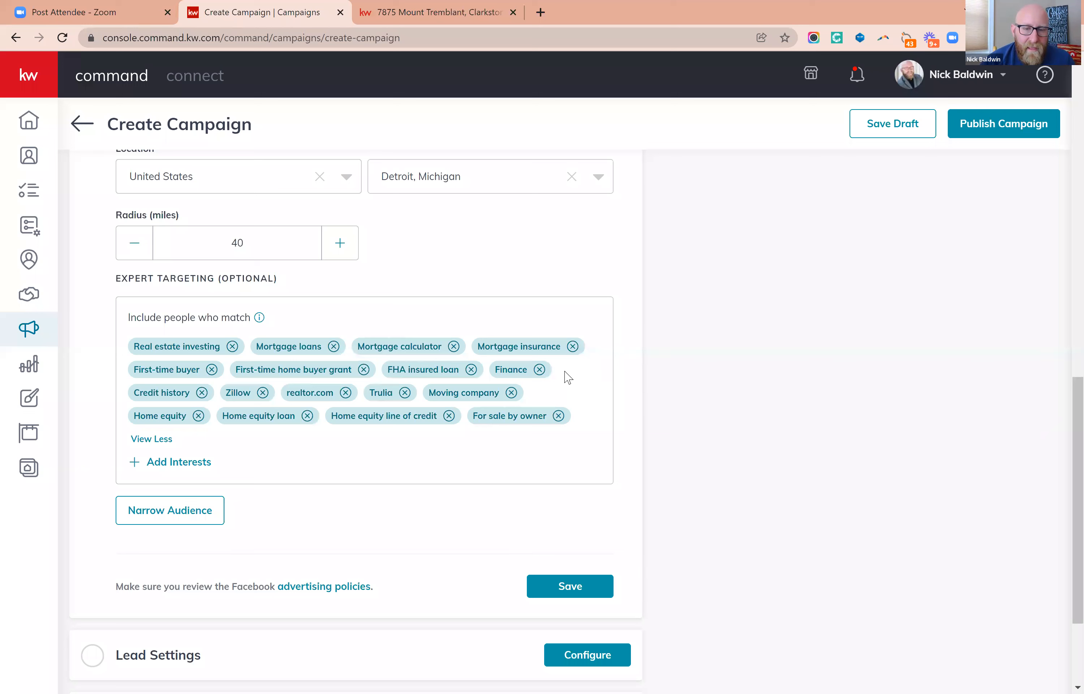
{"action": "left_click", "coordinate": [189, 516]}
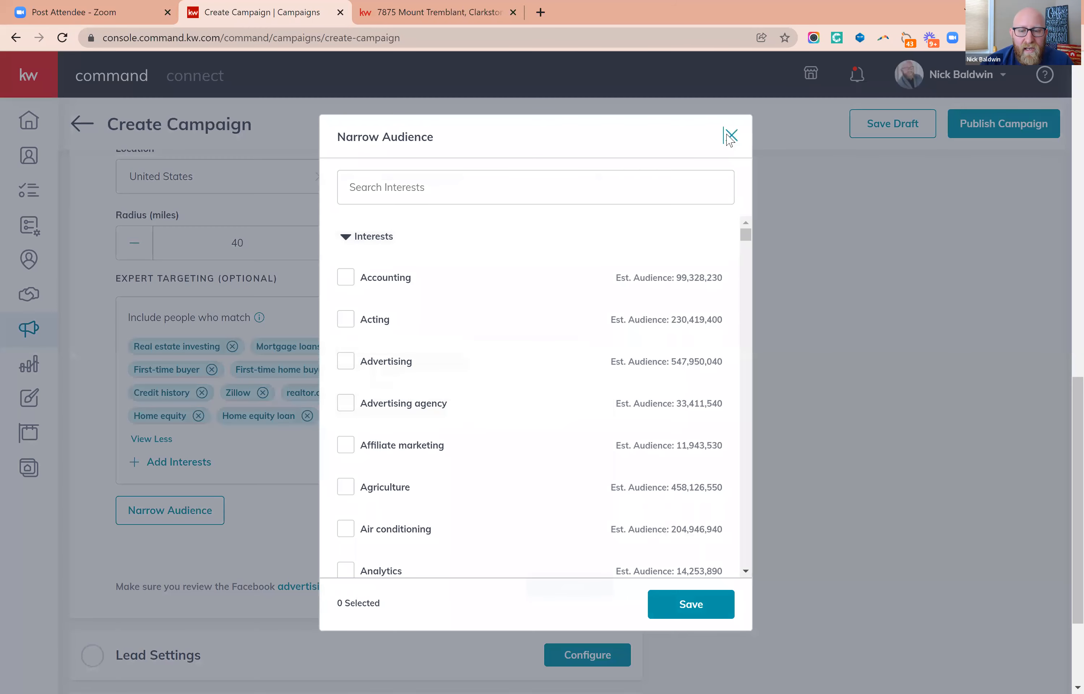
{"action": "left_click", "coordinate": [731, 135]}
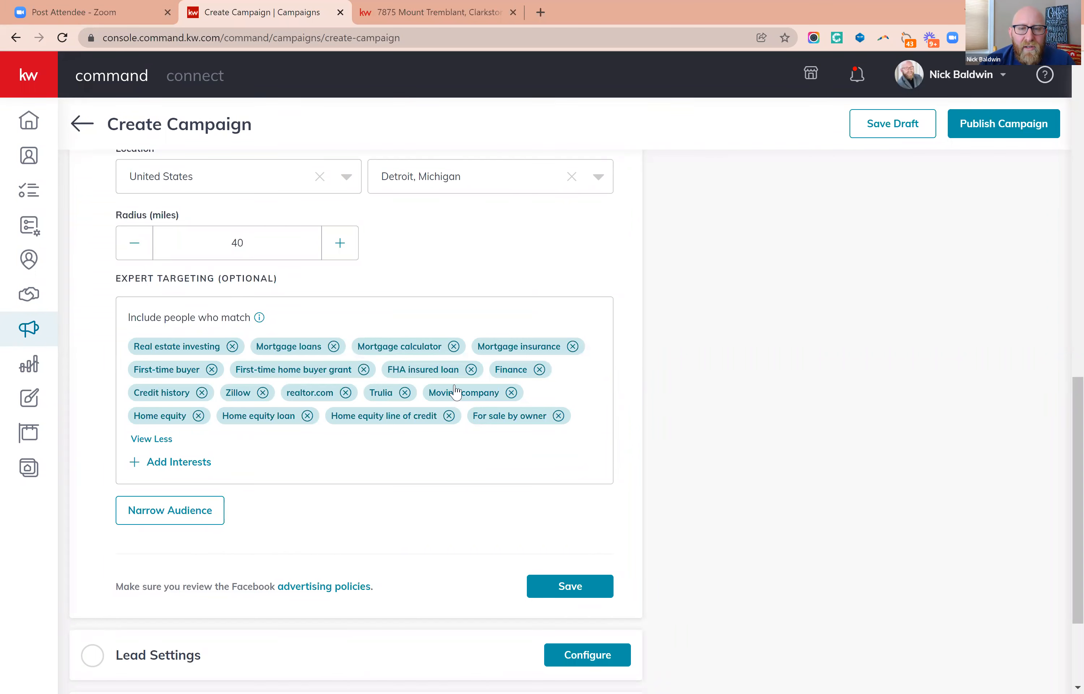
{"action": "left_click", "coordinate": [541, 586]}
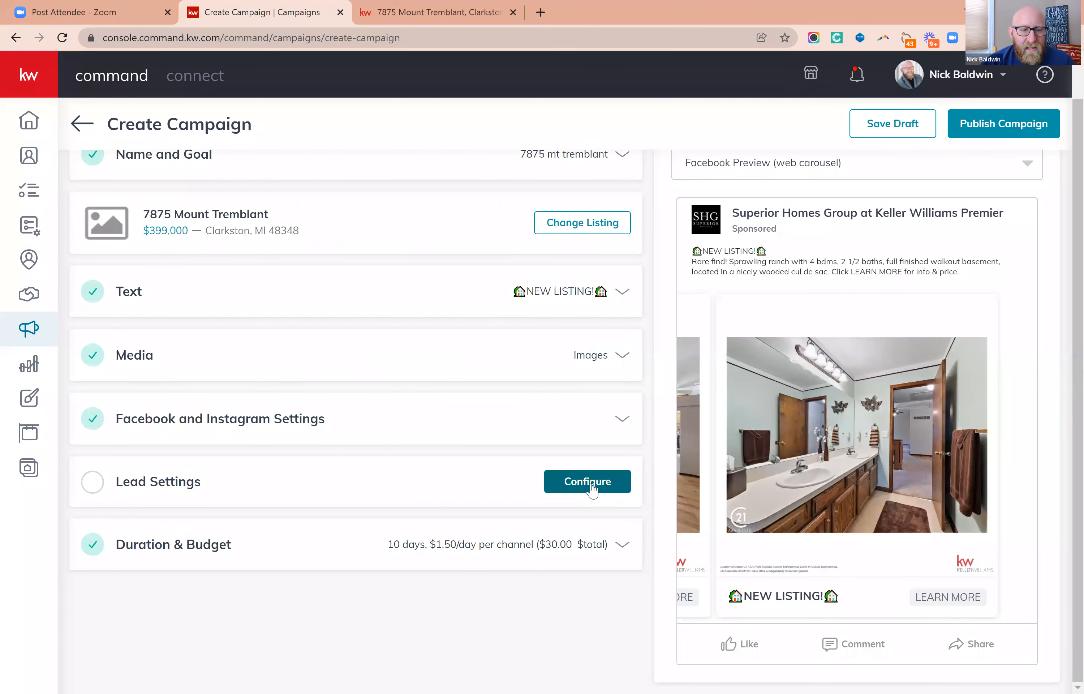
Open the lead settings for configuration and add the existing FacebookLead tag as an auto-tag for incoming leads.
{"action": "left_click", "coordinate": [593, 487]}
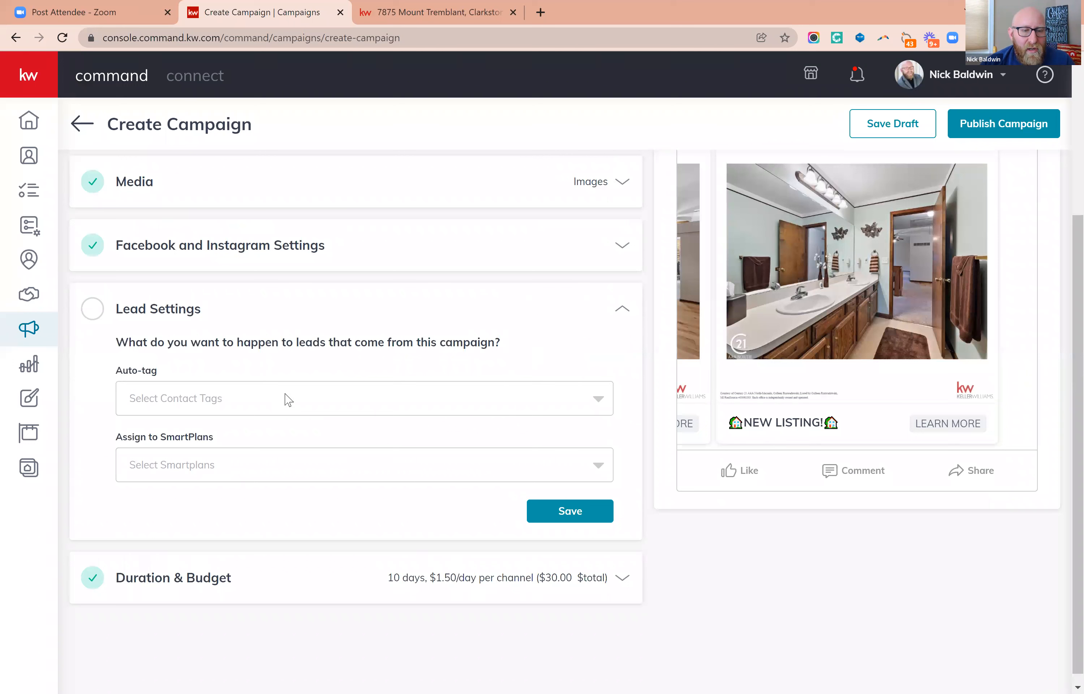
{"action": "left_click", "coordinate": [288, 400]}
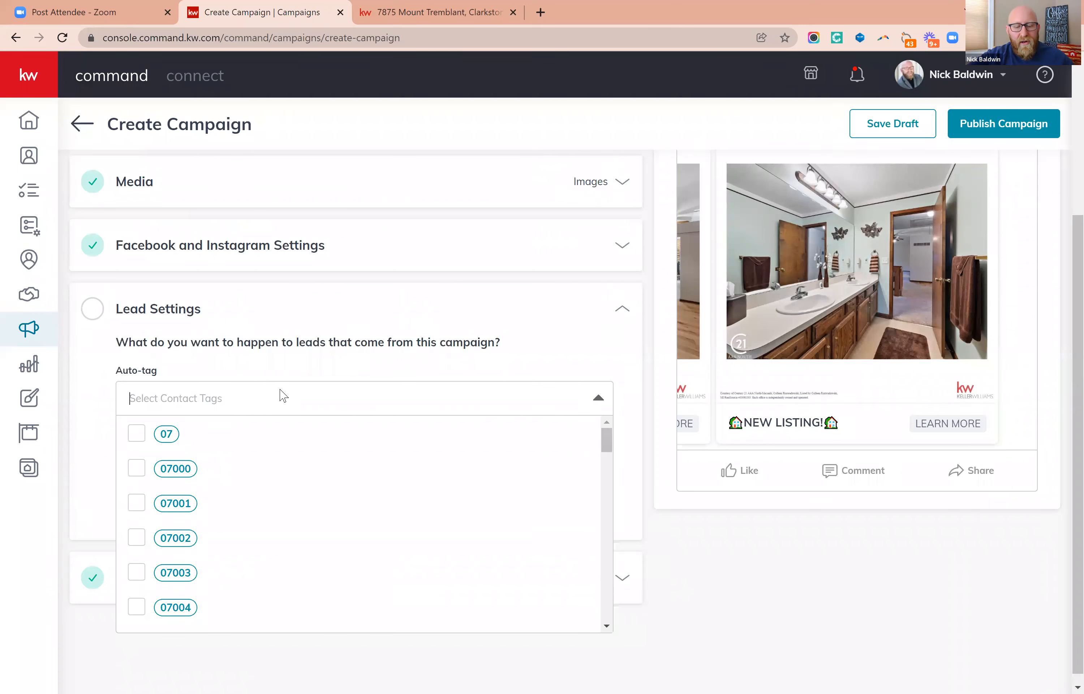
{"action": "type", "text": "FACEBOOK"}
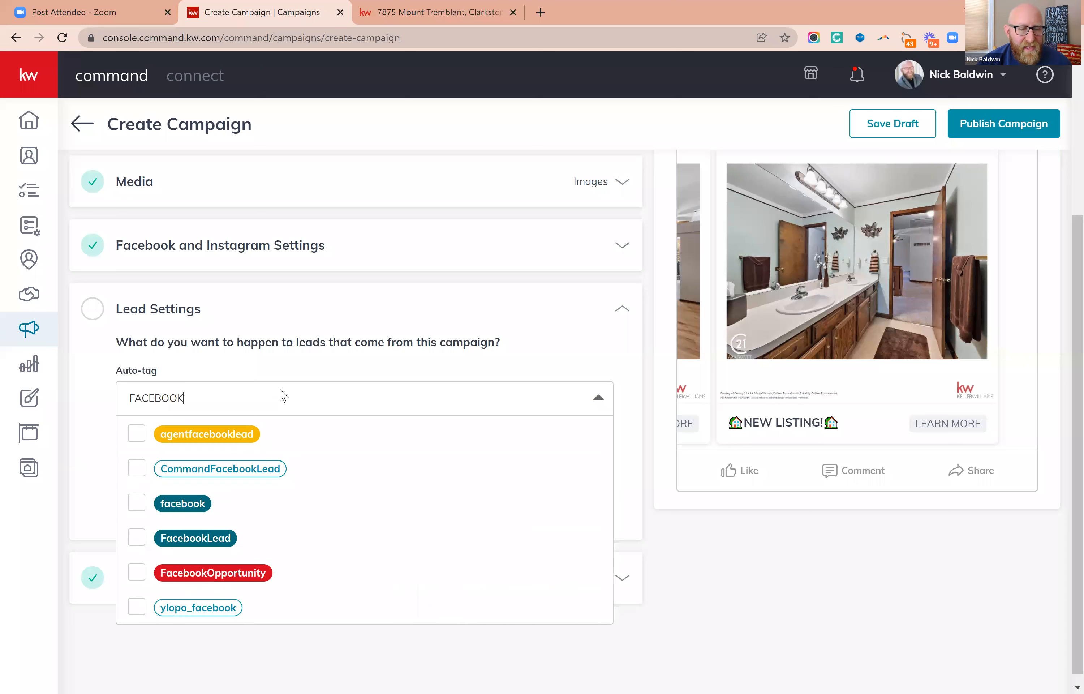
{"action": "left_click", "coordinate": [136, 539]}
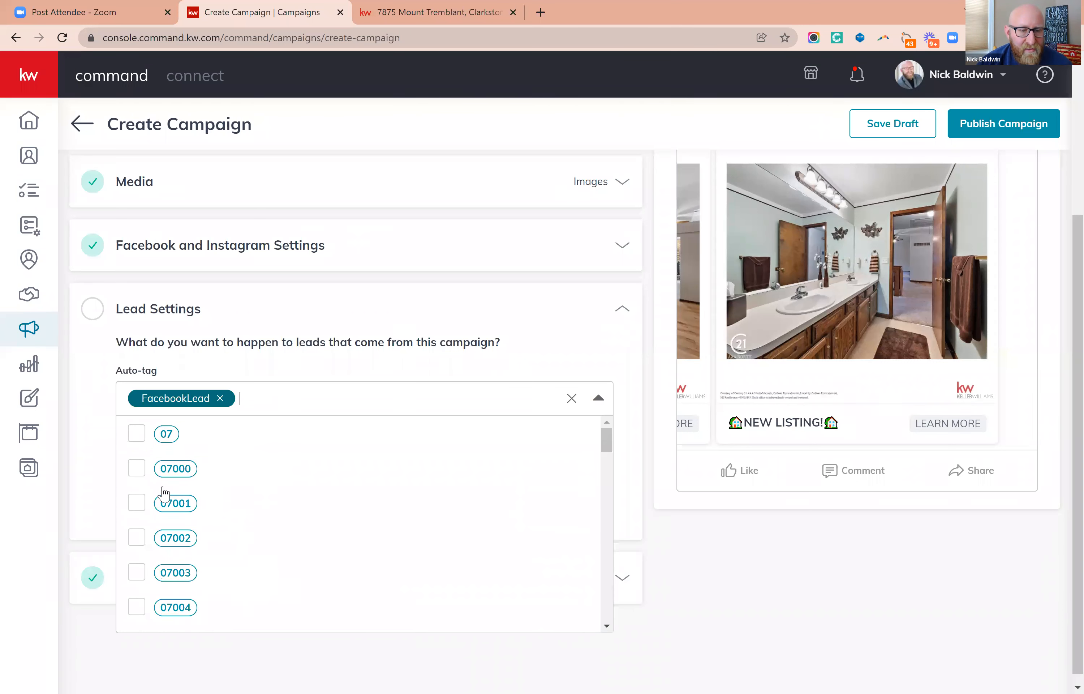
{"action": "left_click", "coordinate": [262, 368]}
{"action": "left_click", "coordinate": [268, 397]}
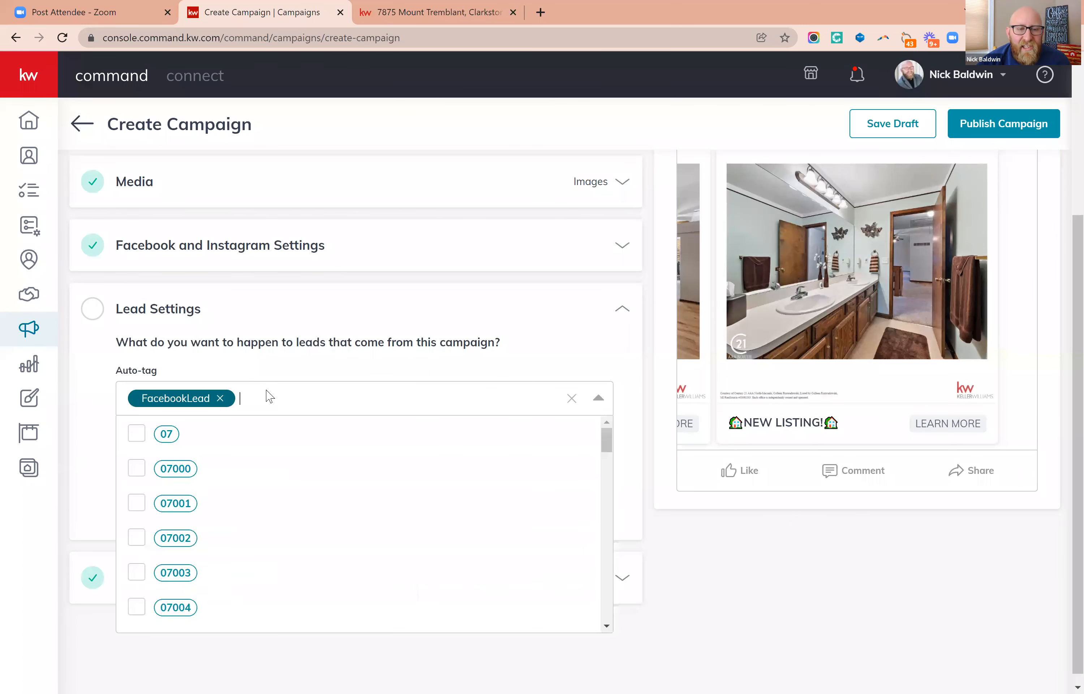
{"action": "left_click", "coordinate": [280, 368]}
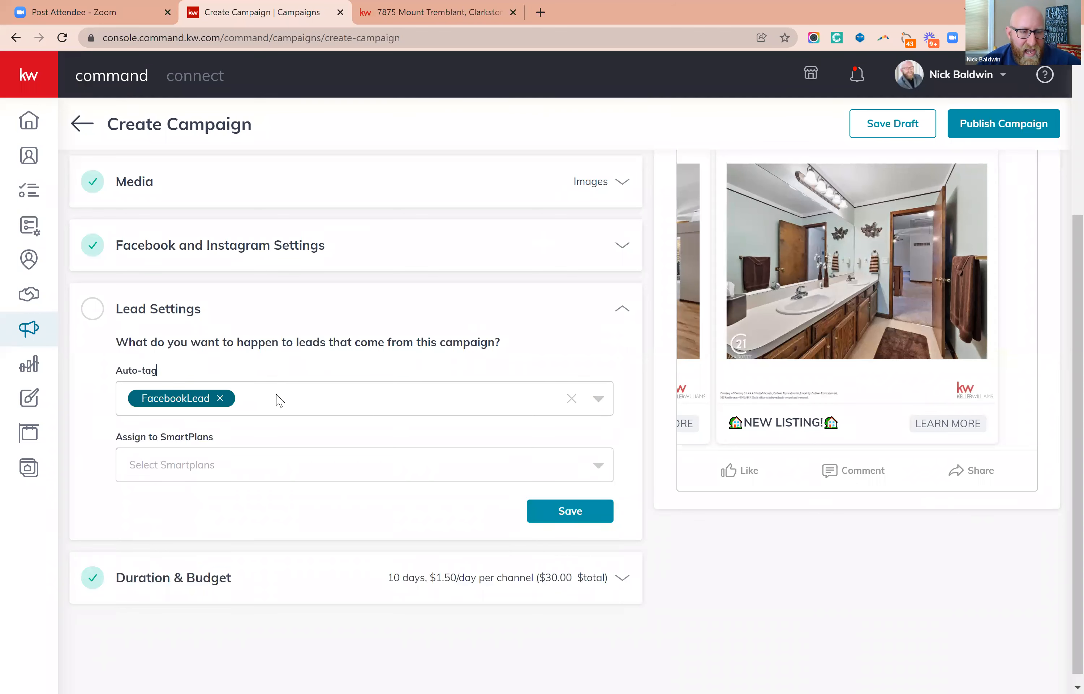
Try creating a new auto-tag named 12345 with the purple tag color, then discard it.
{"action": "left_click", "coordinate": [279, 399]}
{"action": "type", "text": "P"}
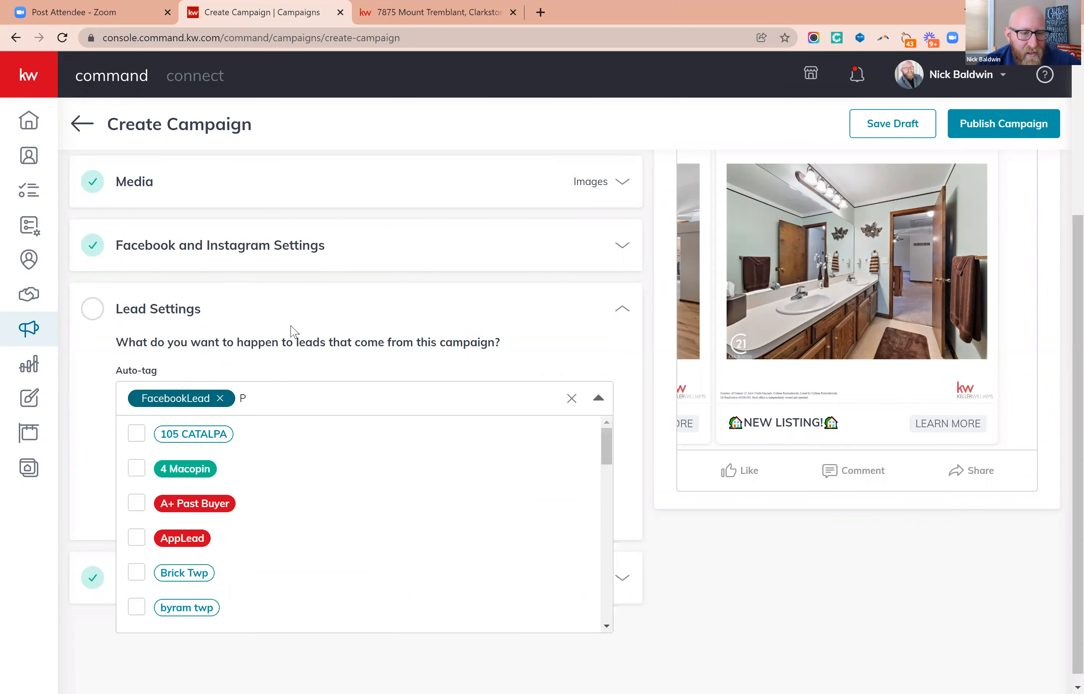
{"action": "key", "text": "BackSpace"}
{"action": "type", "text": "12345"}
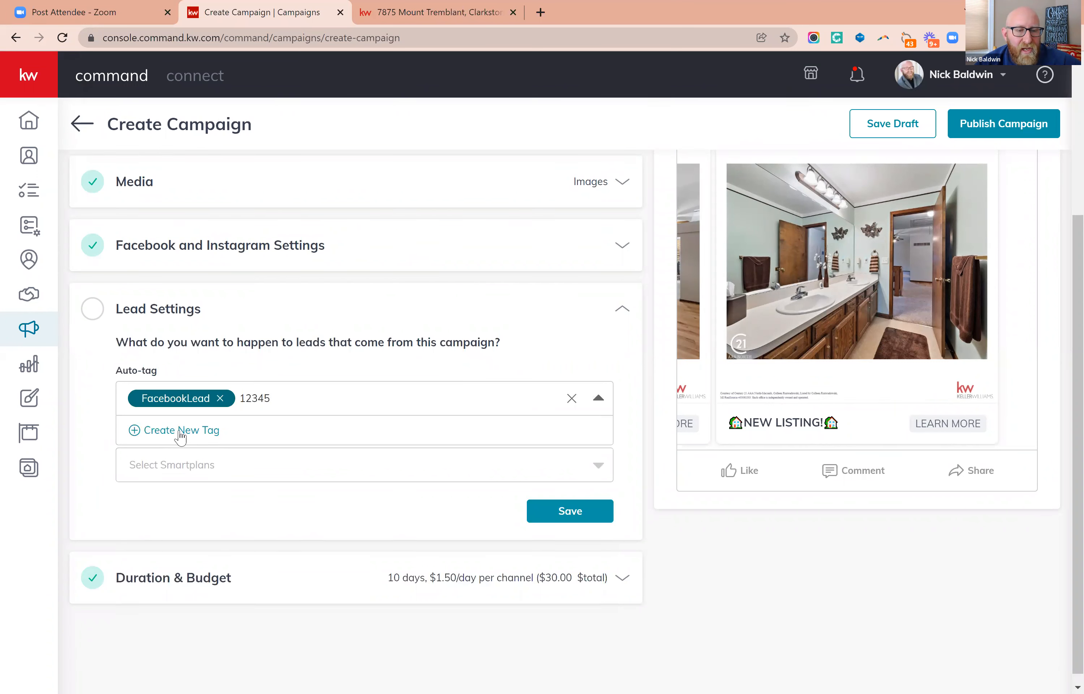
{"action": "left_click", "coordinate": [179, 433]}
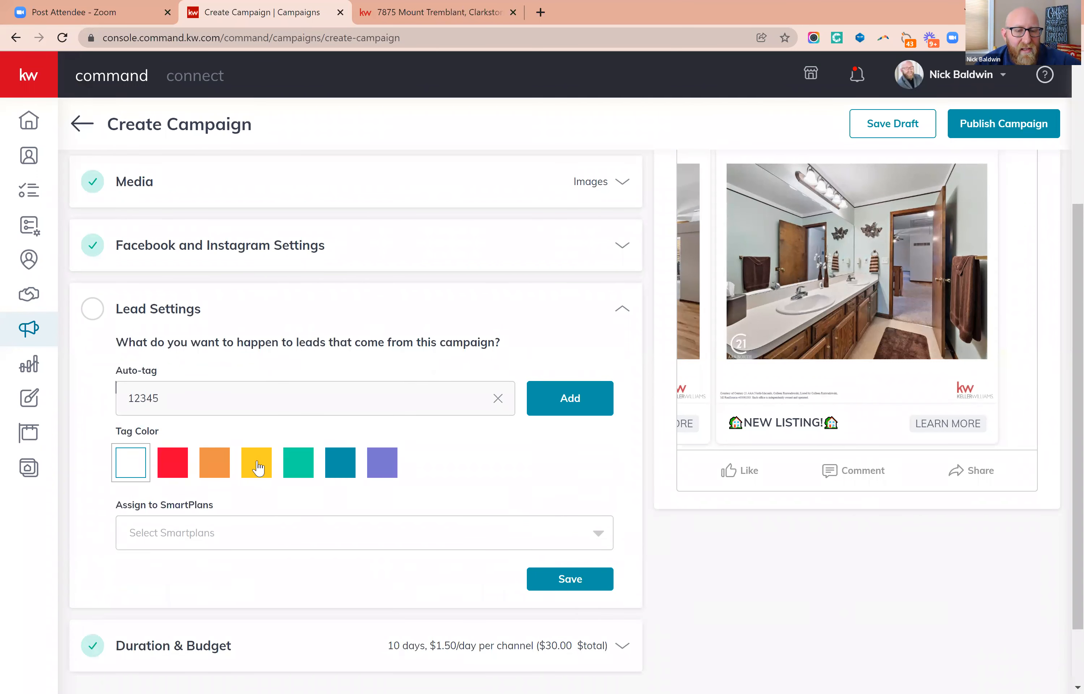
{"action": "left_click", "coordinate": [384, 475]}
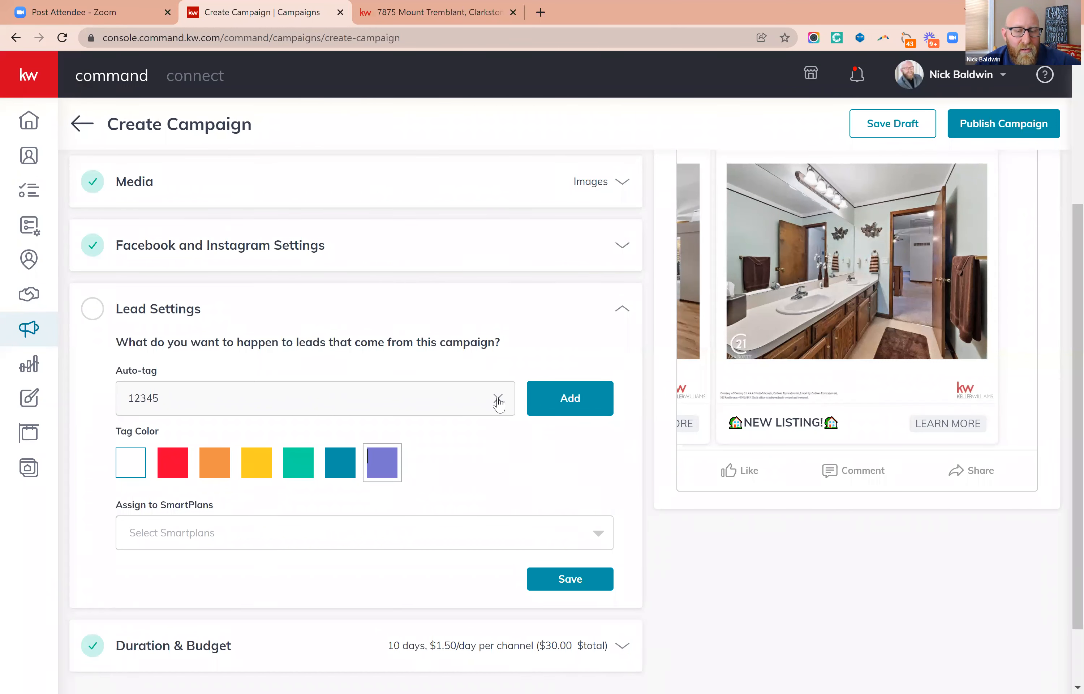
{"action": "left_click", "coordinate": [500, 400]}
Add the existing michigan and clarkston tags to the campaign's lead auto-tags.
{"action": "left_click", "coordinate": [315, 401]}
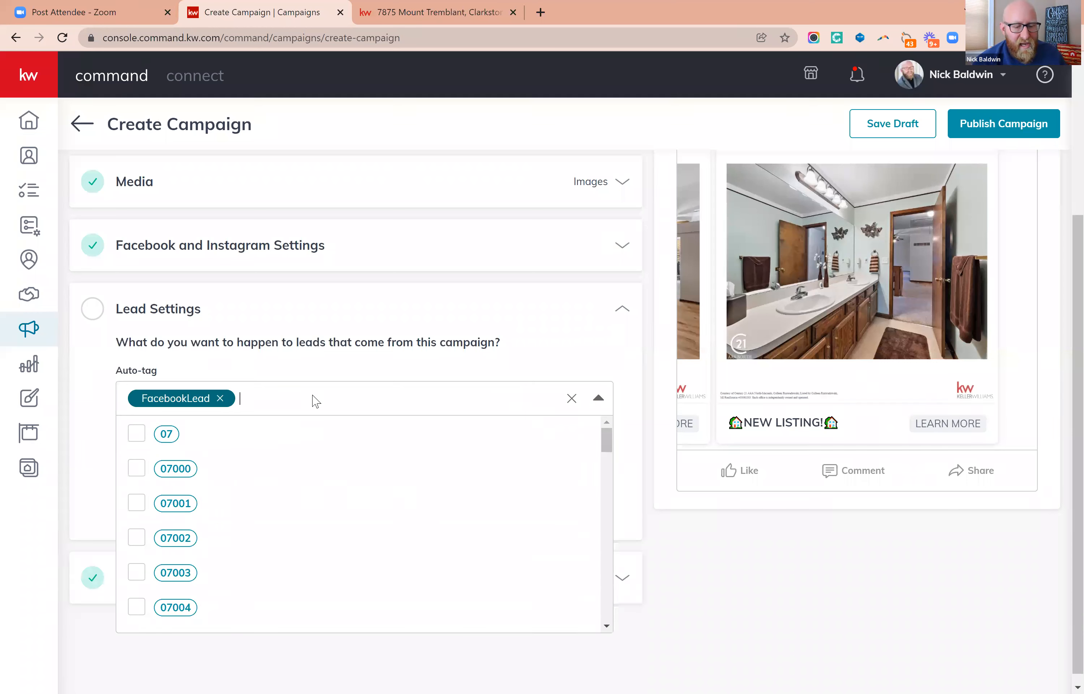
{"action": "type", "text": "MIC"}
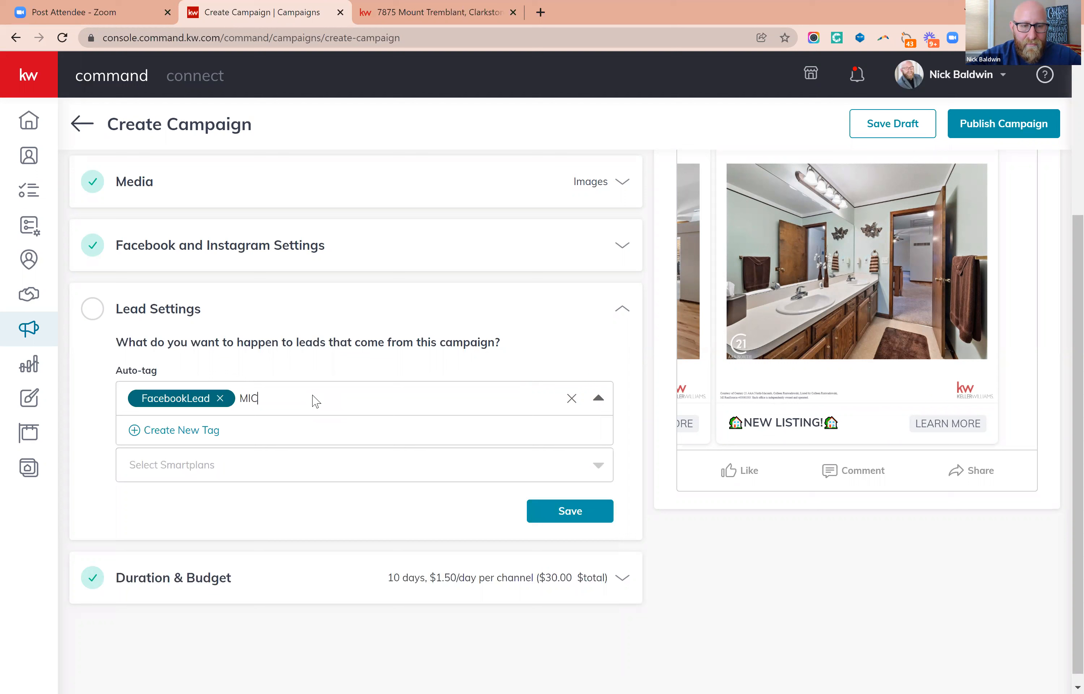
{"action": "type", "text": "HIGAN"}
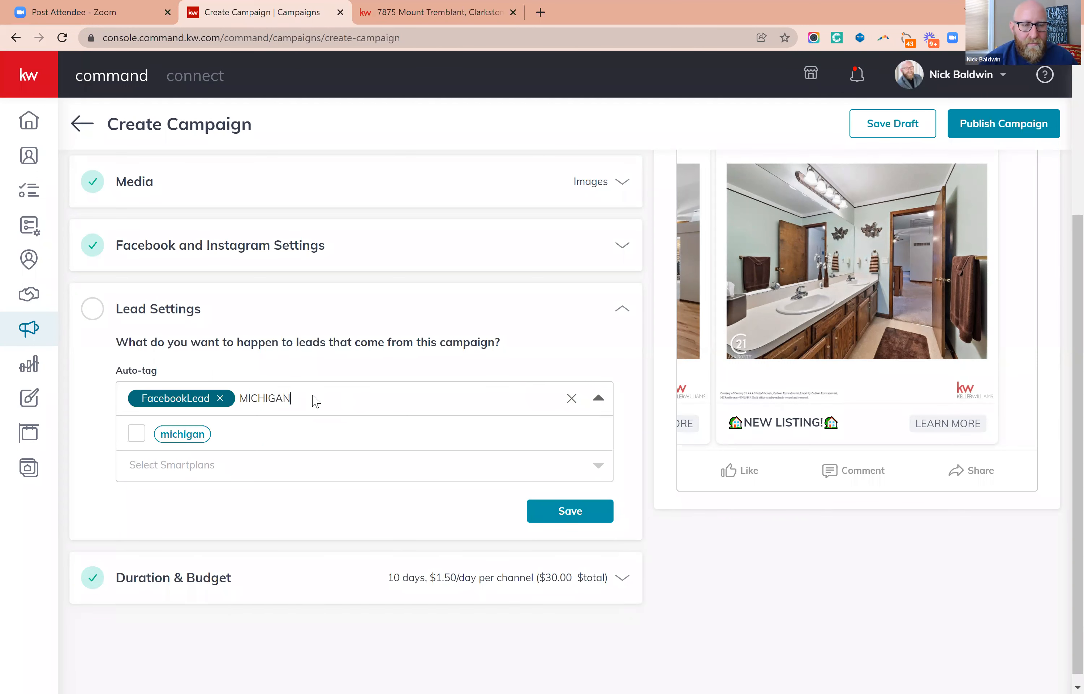
{"action": "left_click", "coordinate": [138, 435]}
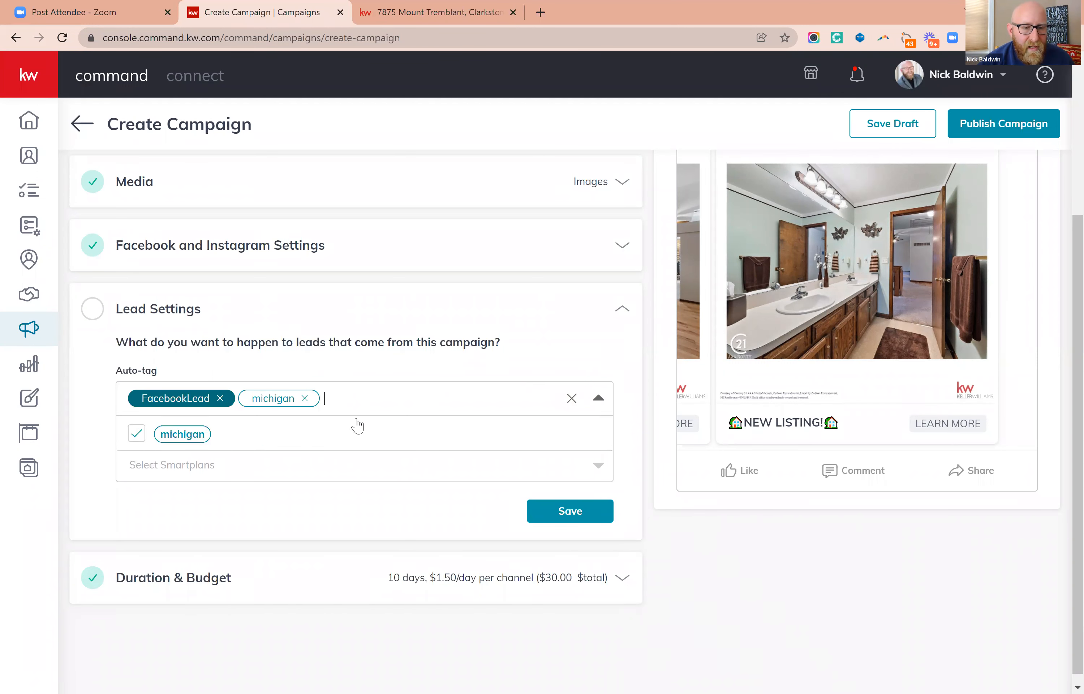
{"action": "type", "text": "CLA"}
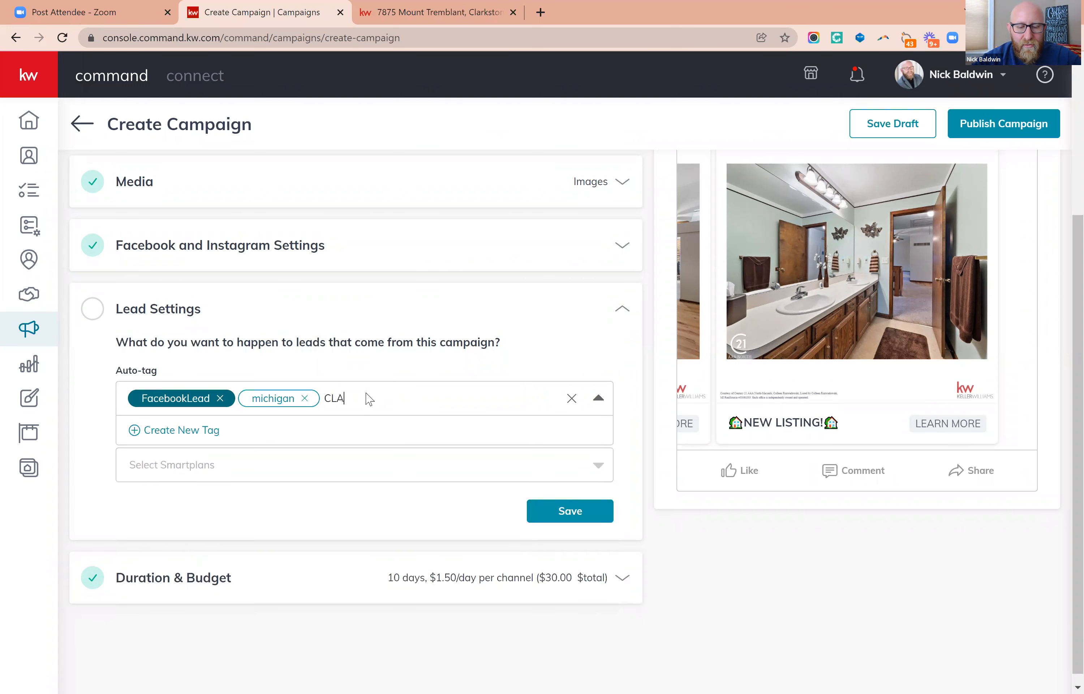
{"action": "type", "text": "RKSTON"}
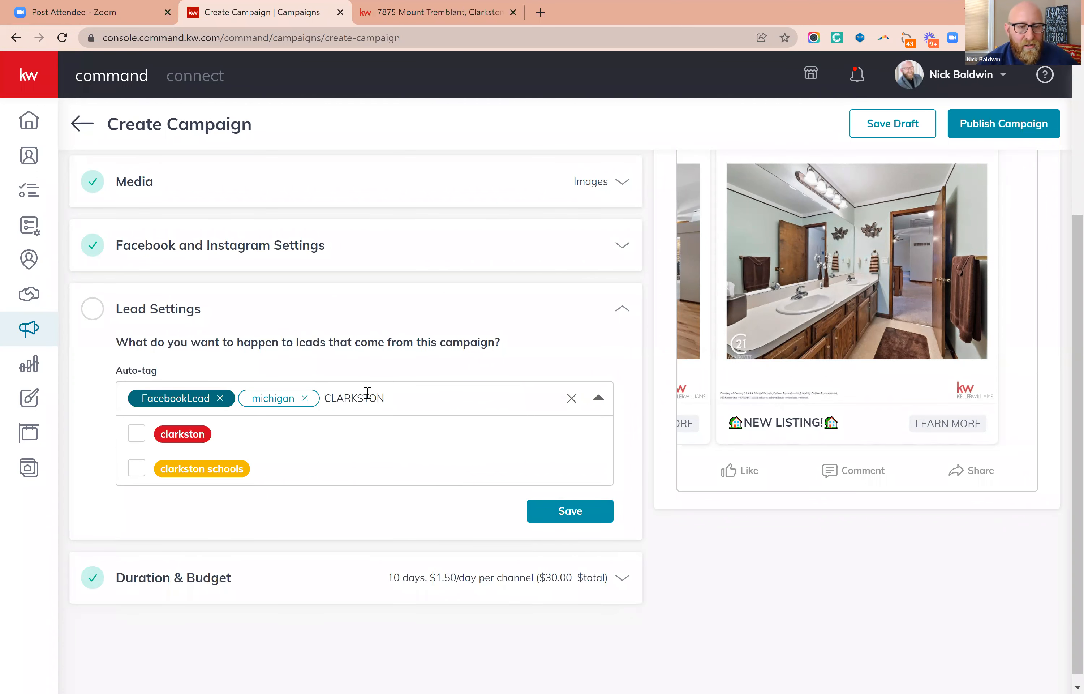
{"action": "left_click", "coordinate": [145, 430]}
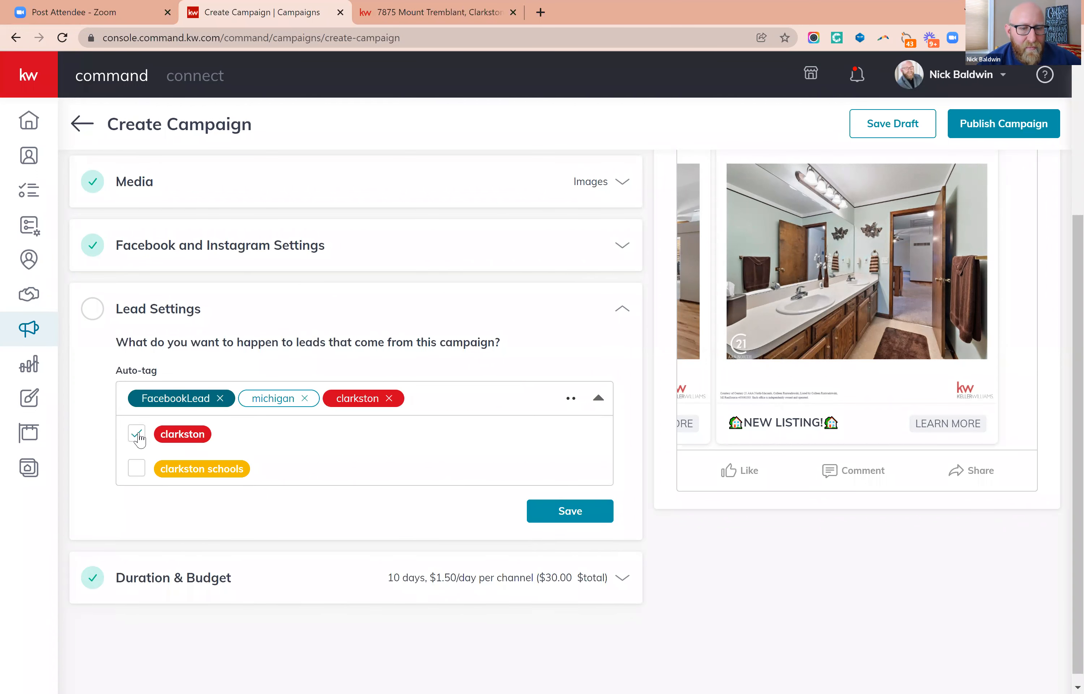
{"action": "left_click", "coordinate": [565, 339]}
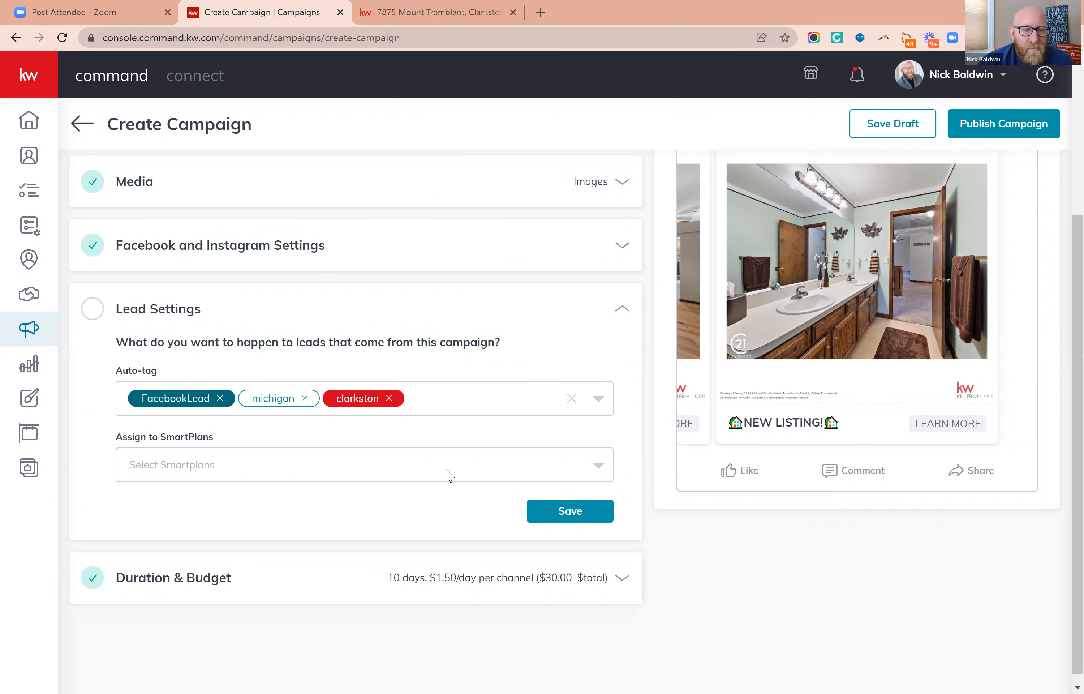
Assign the campaign's leads to the "REVISED: Town/Property-Specific Facebook Follow Up" SmartPlan and save the lead settings.
{"action": "left_click", "coordinate": [449, 475]}
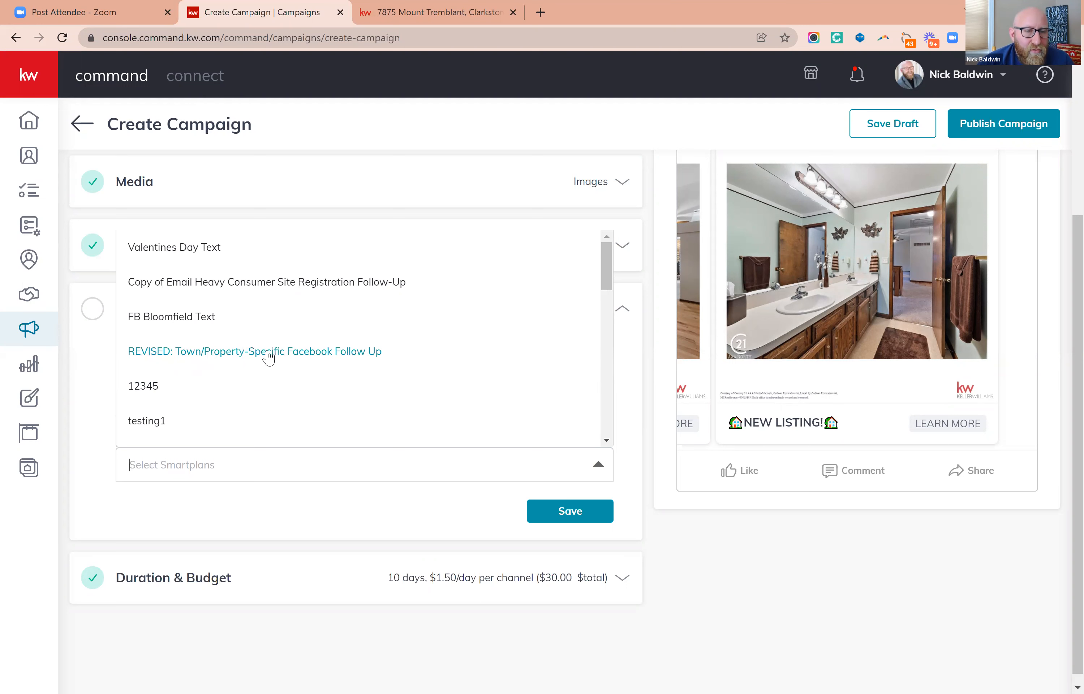
{"action": "left_click", "coordinate": [268, 354]}
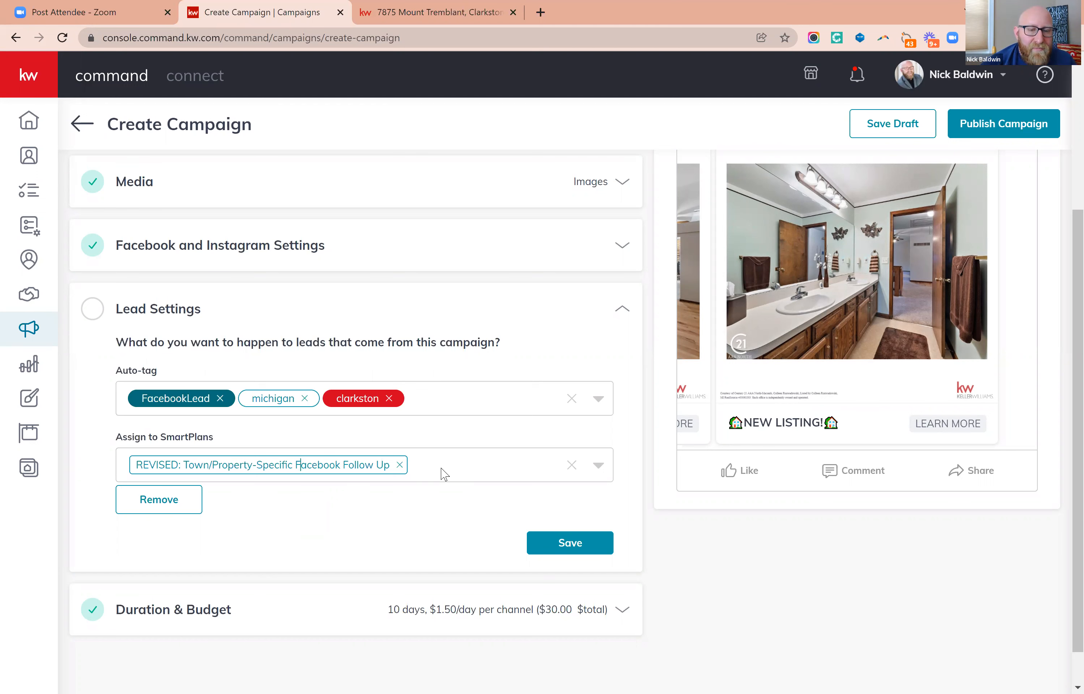
{"action": "left_click", "coordinate": [444, 473]}
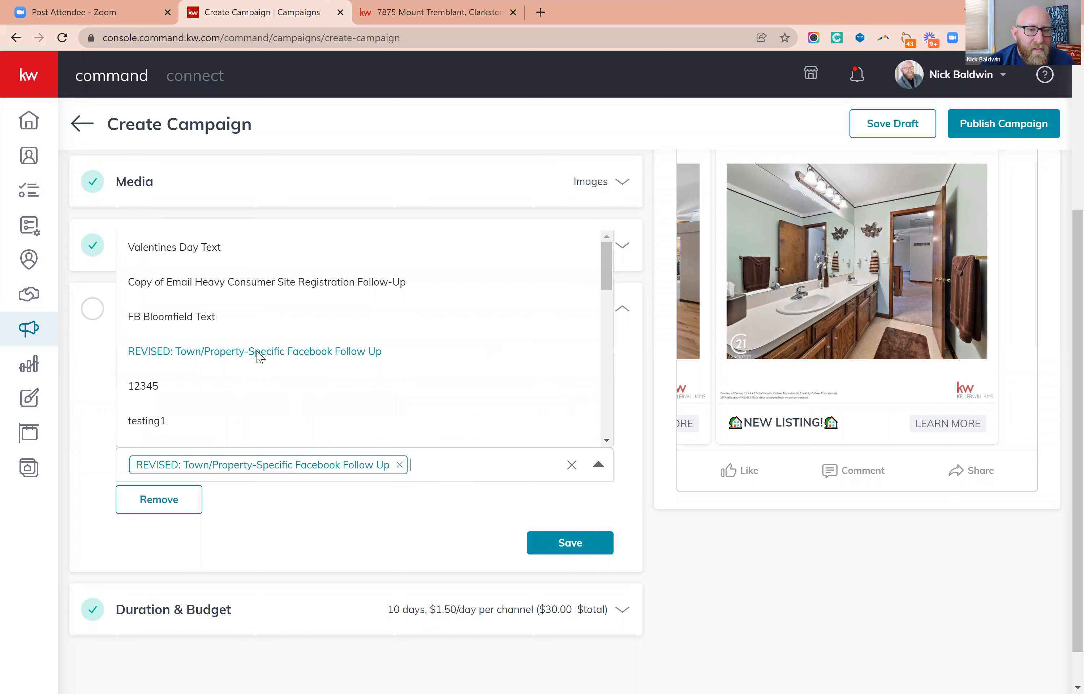
{"action": "left_click", "coordinate": [255, 354]}
{"action": "left_click", "coordinate": [248, 466]}
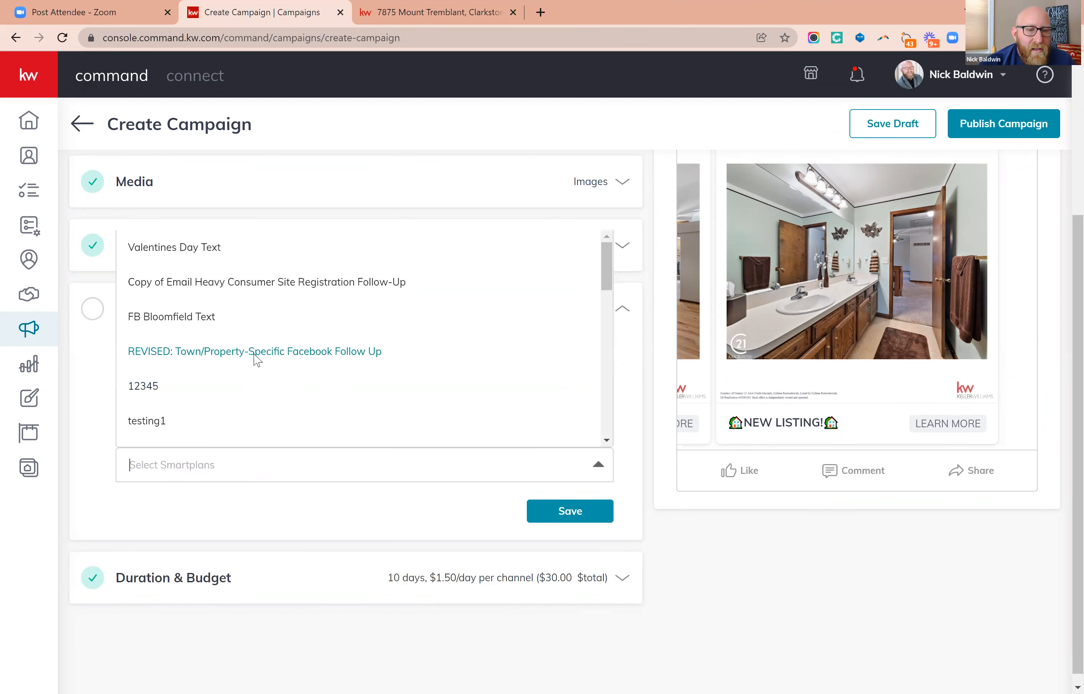
{"action": "left_click", "coordinate": [252, 356]}
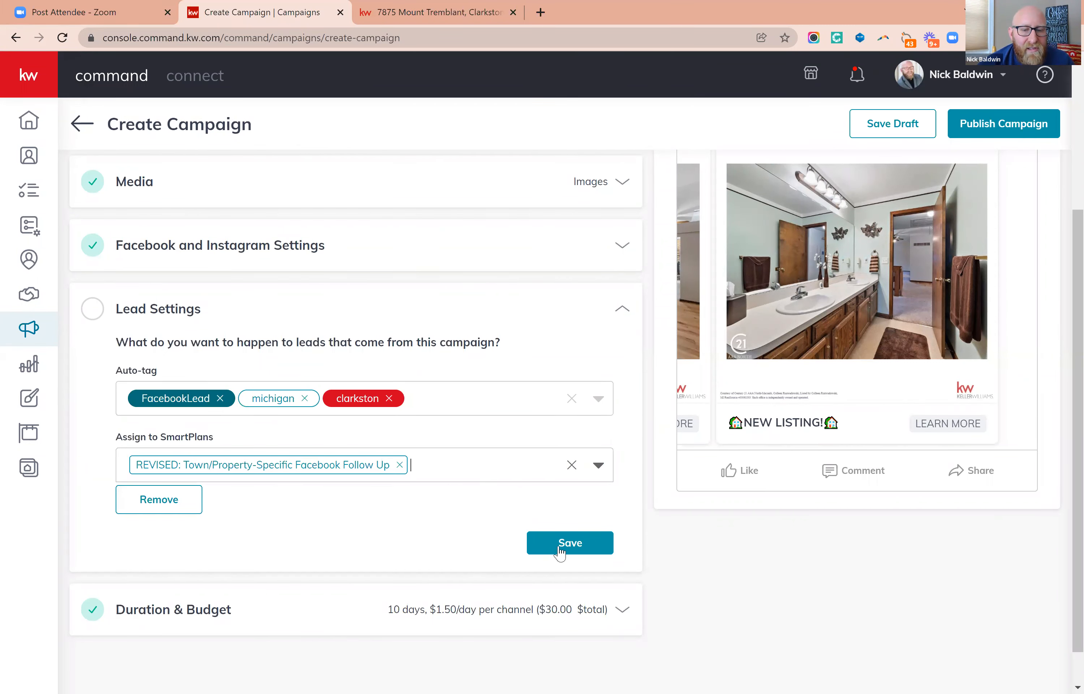
{"action": "left_click", "coordinate": [562, 543]}
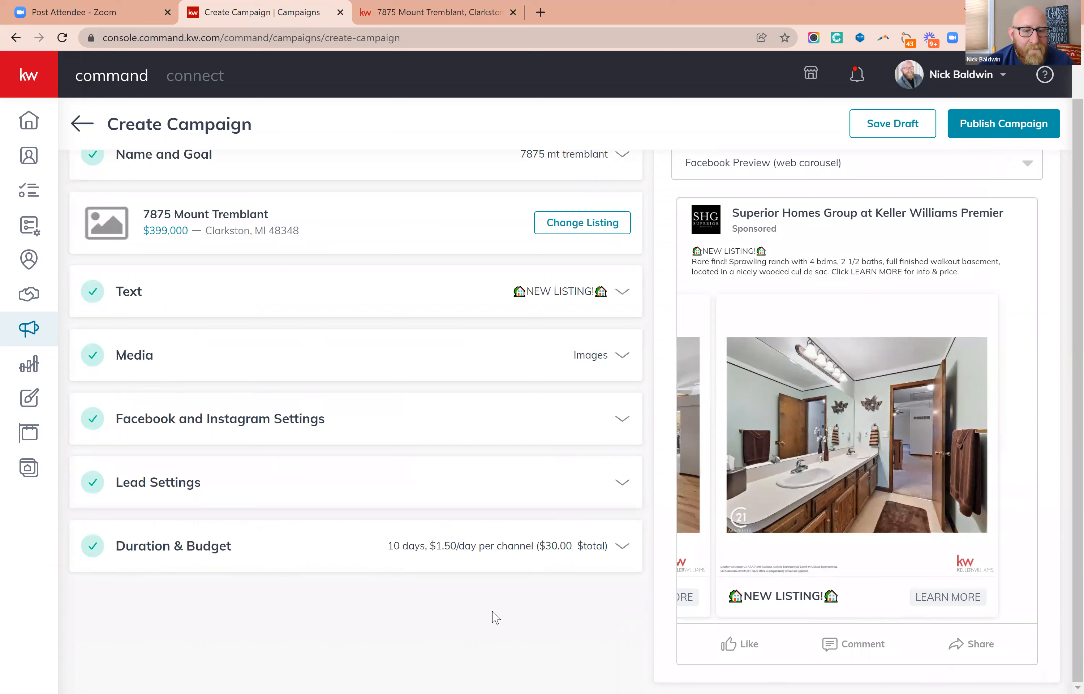